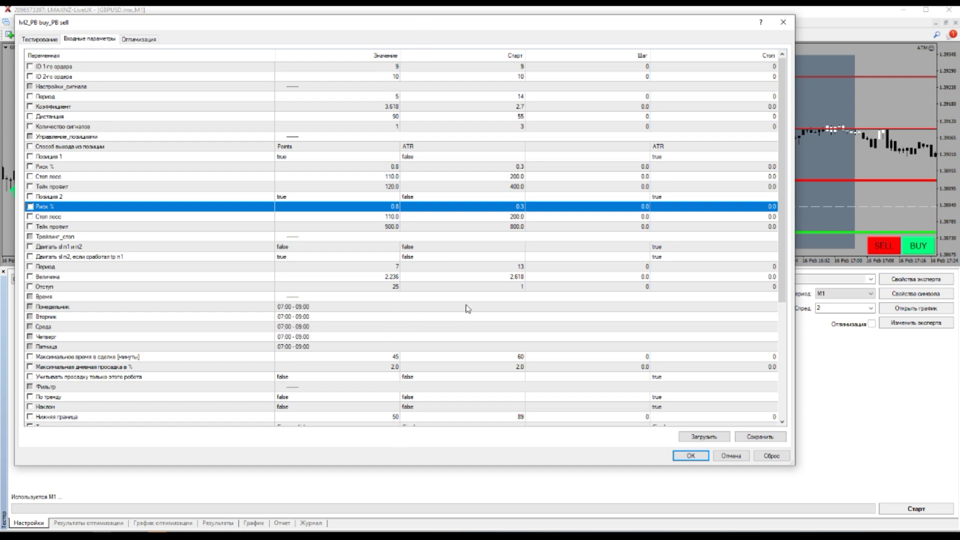
Accept the expert's current input parameters, including both positions' exit settings, and start the GBPUSD M1 backtest
left_click(54, 219)
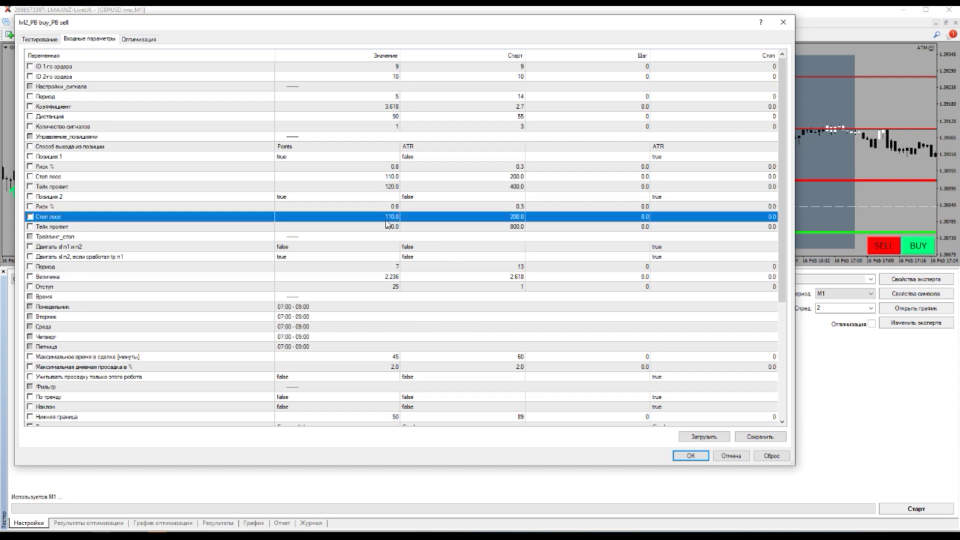
left_click(386, 228)
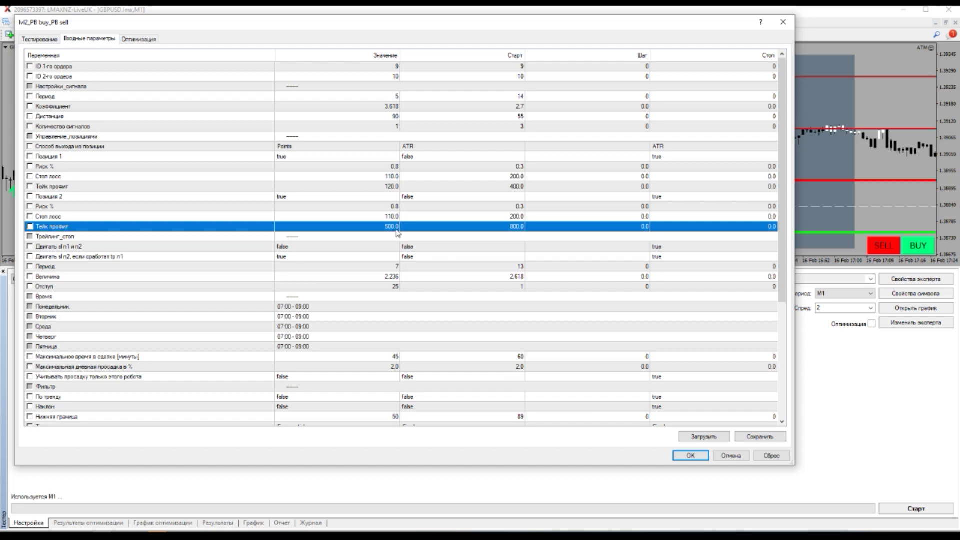
key("Return")
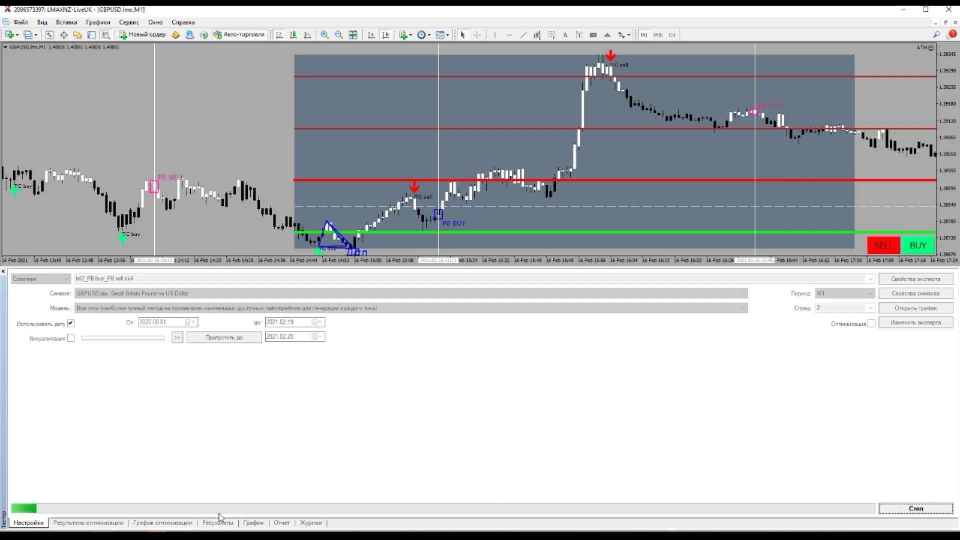
Examine the backtest's balance graph in an enlarged tester pane, and review the test report
left_click(255, 524)
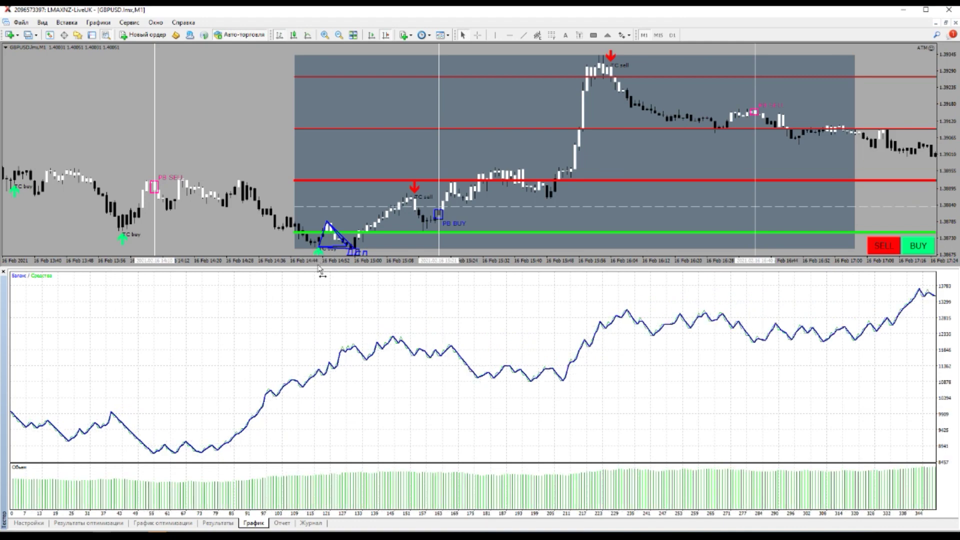
left_click_drag(325, 202, 325, 201)
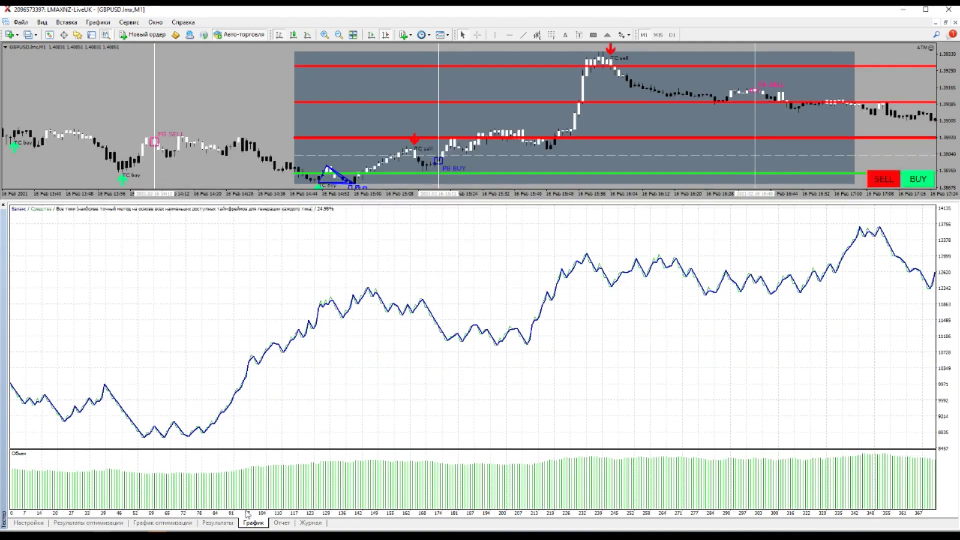
left_click(281, 523)
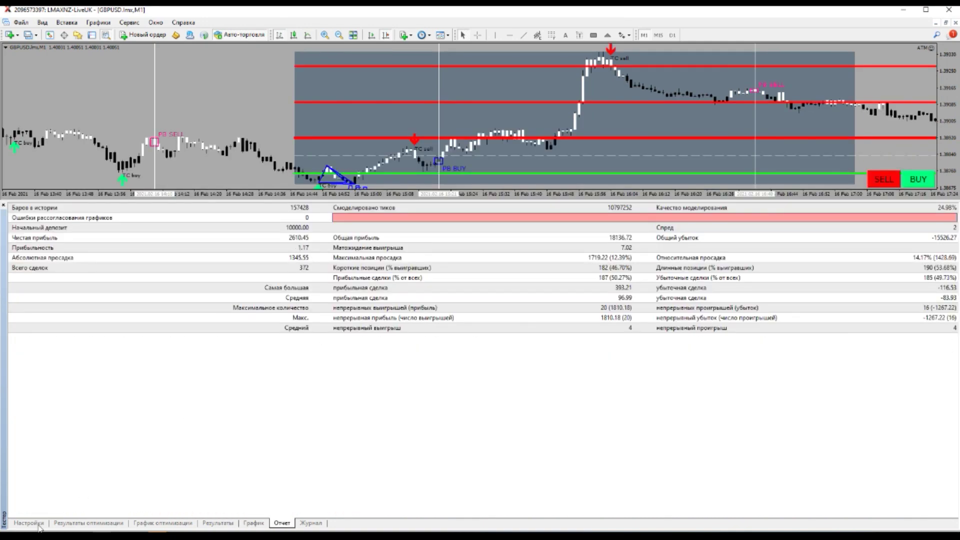
Open the expert's input parameters and set the maximum time in a trade (Максимальное время в сделке) to 120 minutes
left_click(40, 525)
left_click(916, 213)
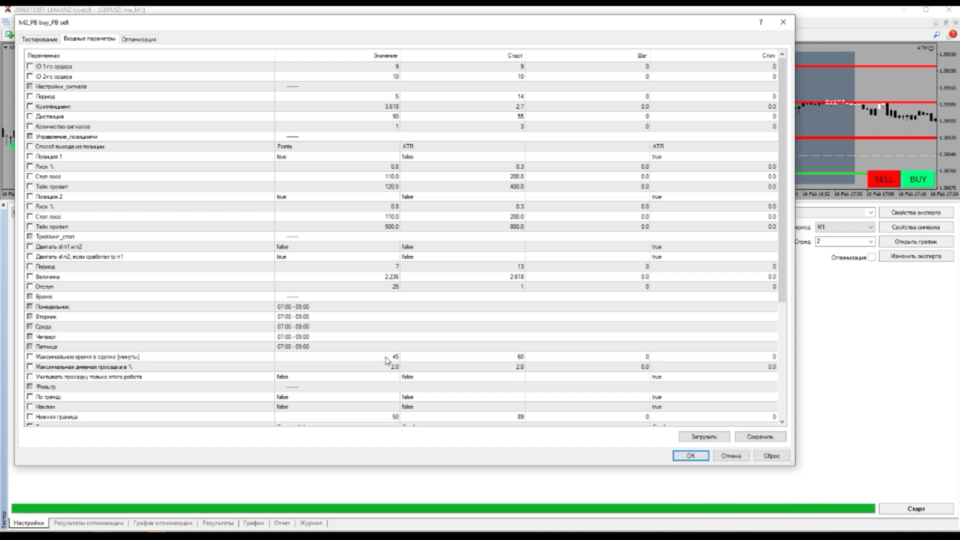
scroll(386, 357, "down", 2)
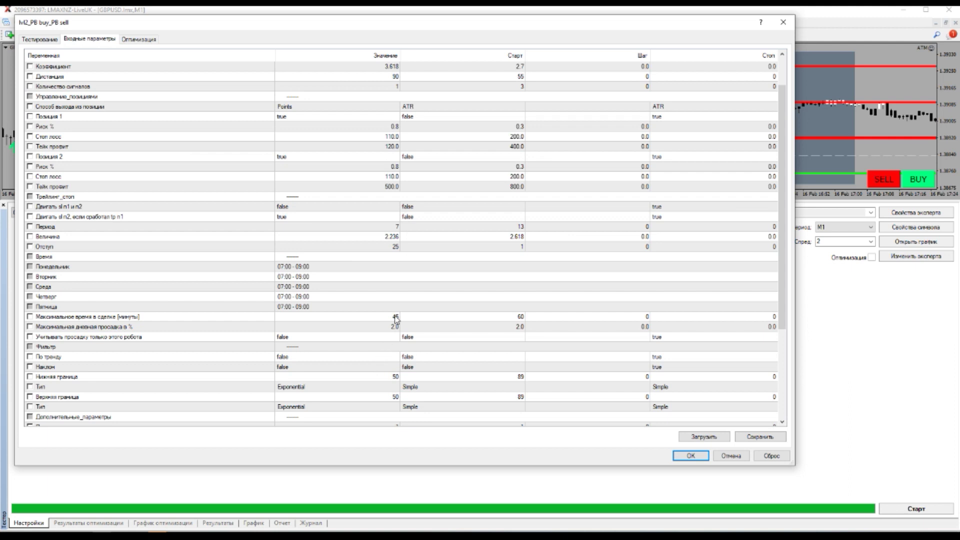
double_click(396, 318)
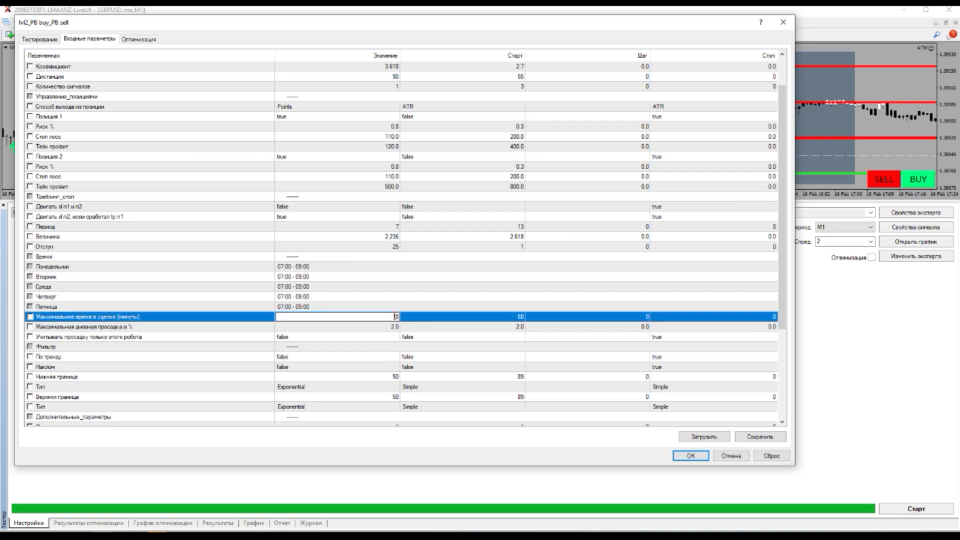
left_click(376, 352)
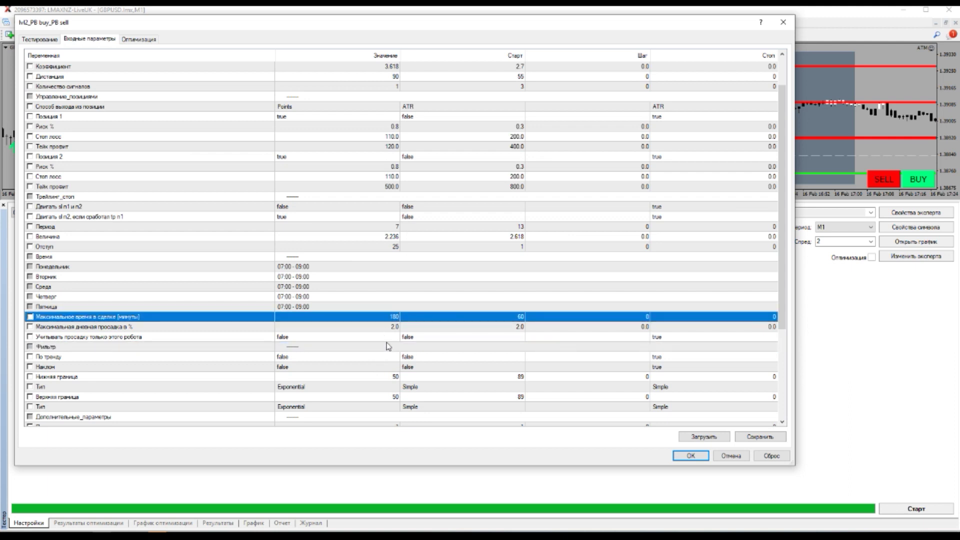
scroll(388, 346, "up", 1)
double_click(388, 350)
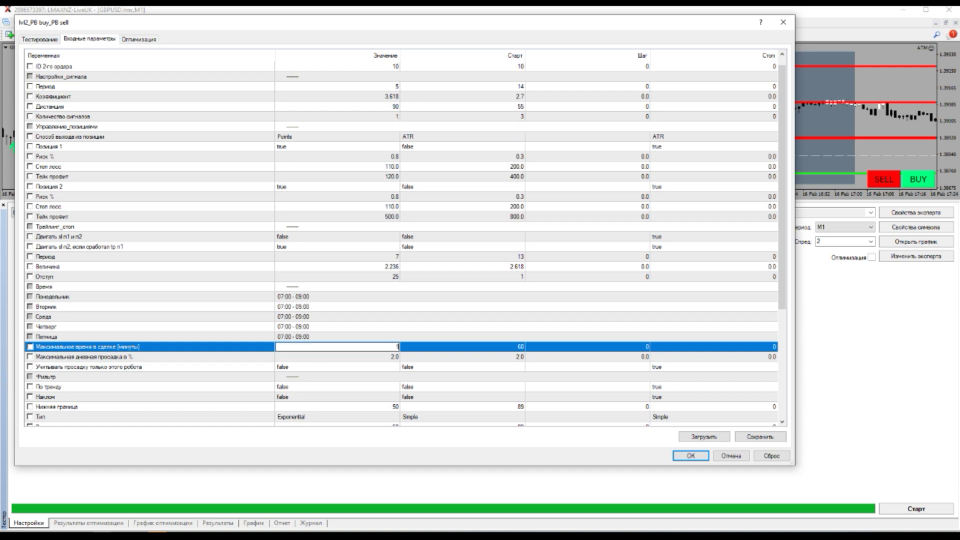
type("120")
left_click(377, 369)
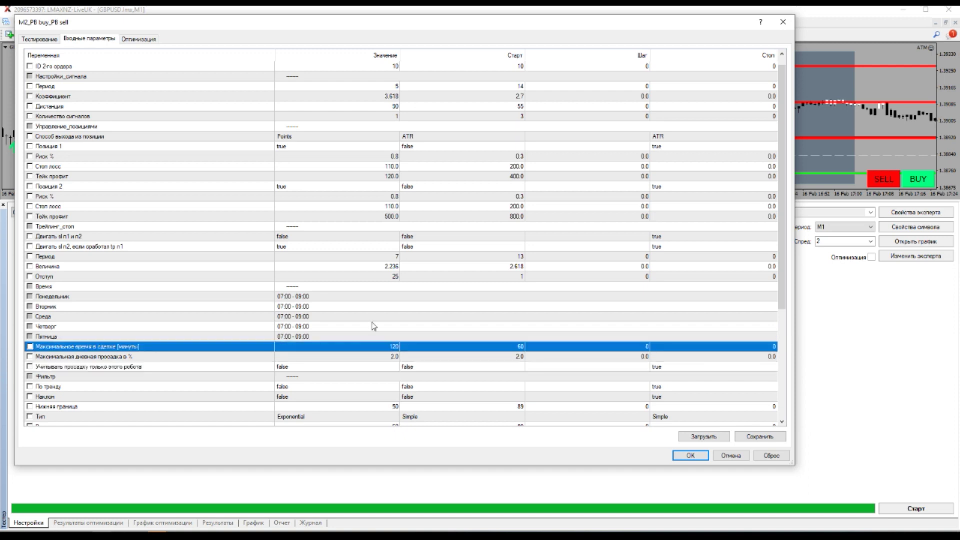
Set Позиция 1's stop loss to 120 and its take profit to 130
scroll(373, 314, "up", 1)
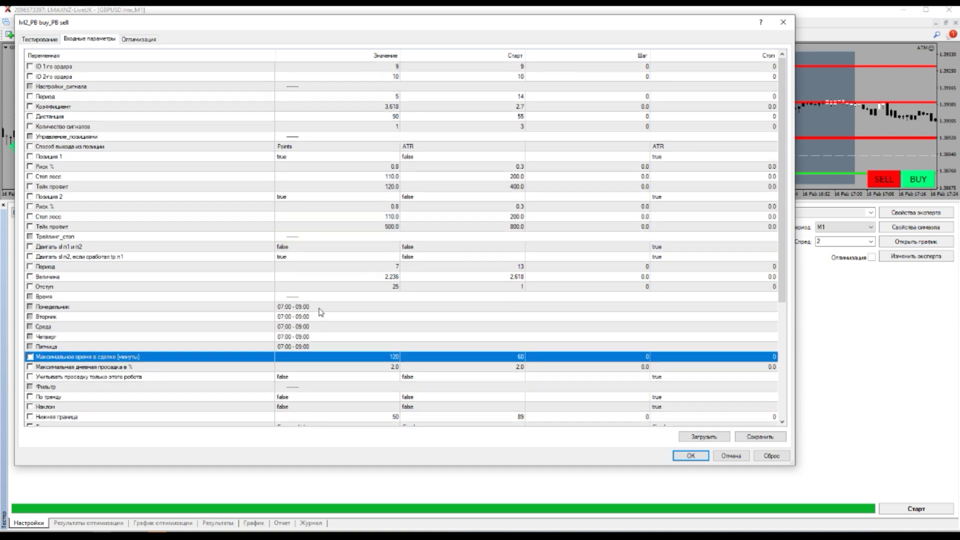
double_click(389, 176)
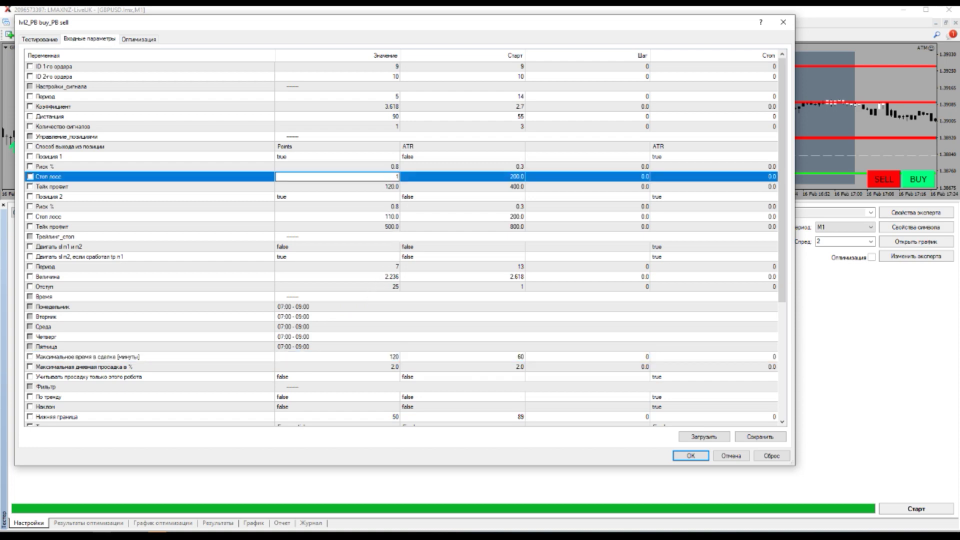
left_click(380, 189)
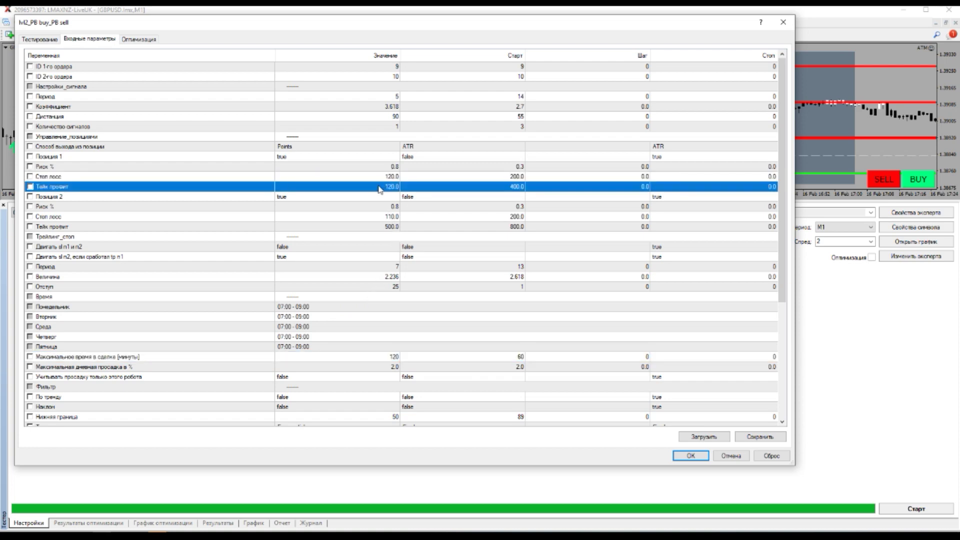
double_click(379, 188)
left_click(376, 207)
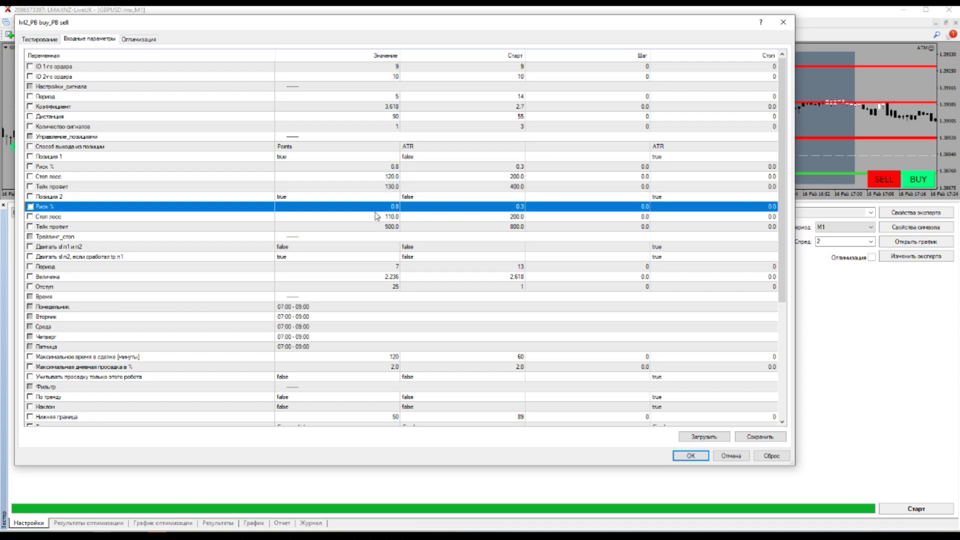
Set Позиция 2's stop loss to 120 and its take profit to 800
double_click(382, 218)
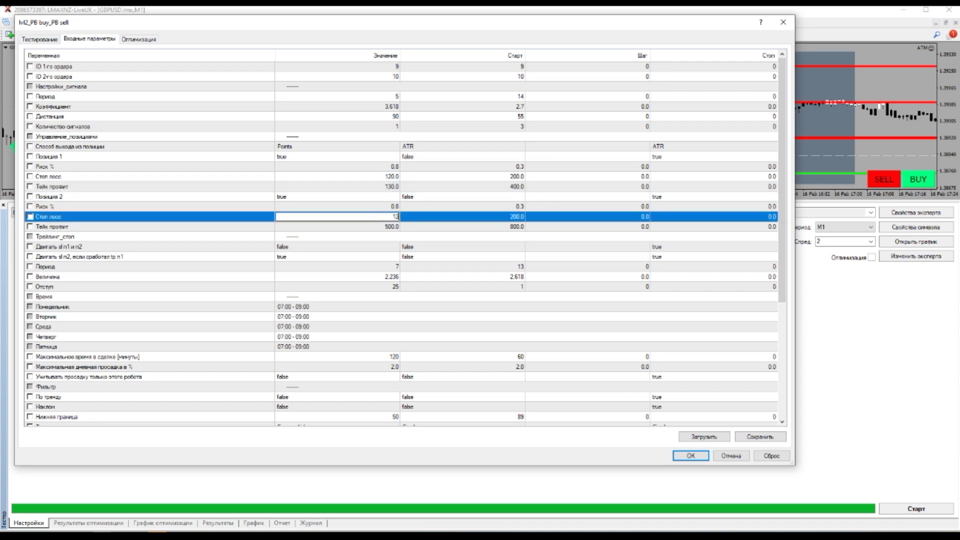
double_click(375, 228)
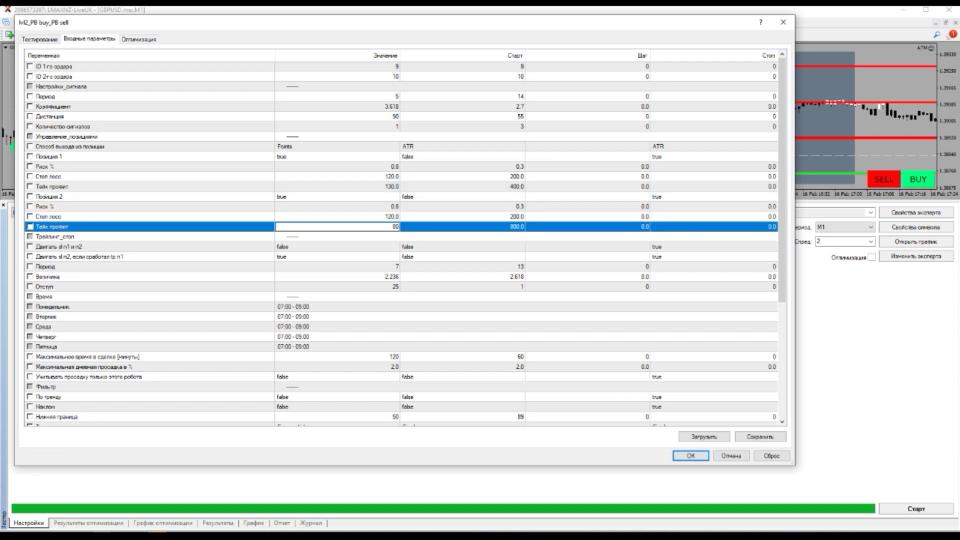
left_click(384, 249)
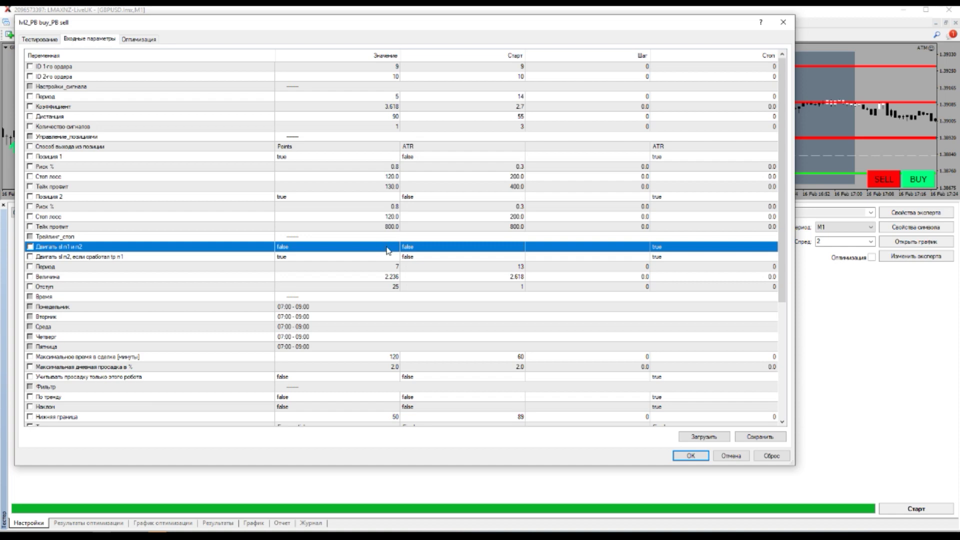
Accept the changed parameters, rerun the backtest, and review its balance graph and report
scroll(483, 416, "down", 1)
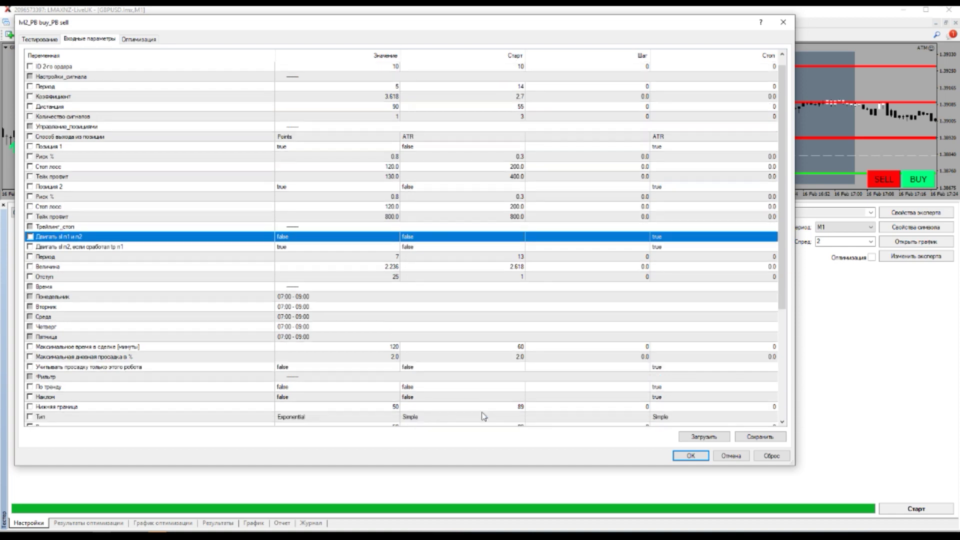
left_click(691, 456)
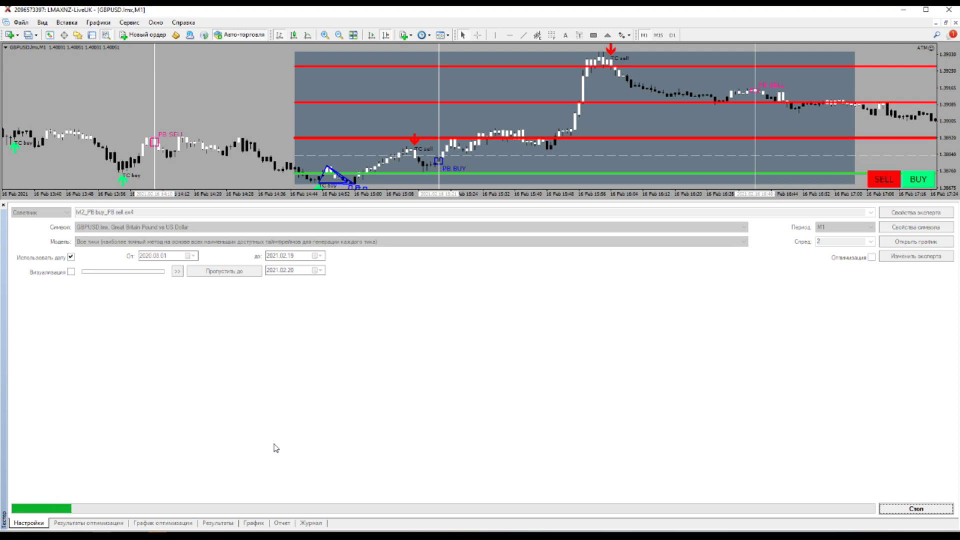
left_click(254, 523)
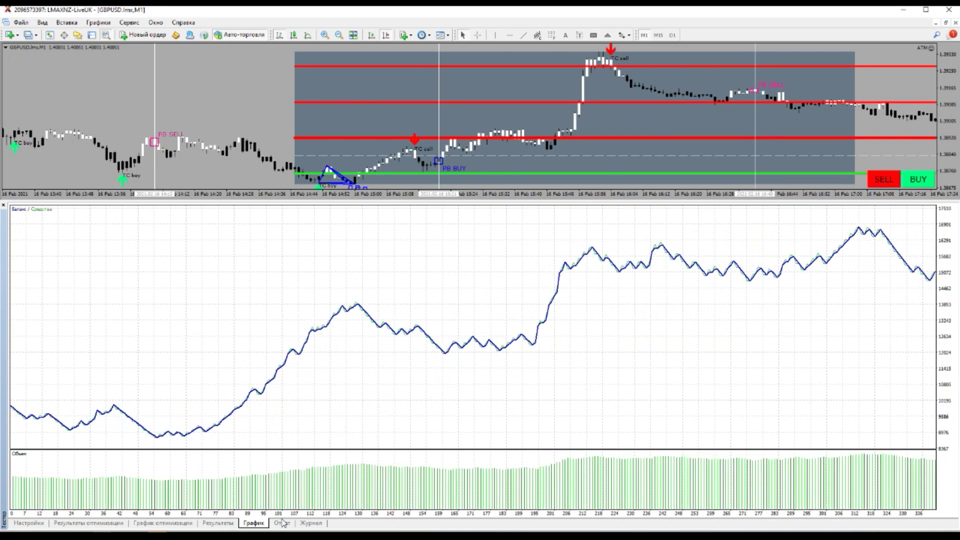
left_click(282, 523)
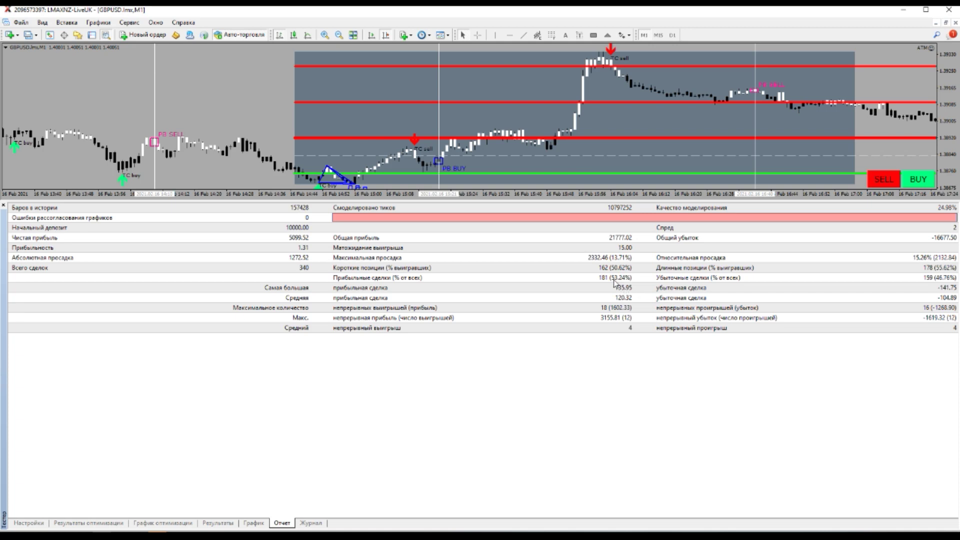
Reopen the expert's input parameters and set the trend filter (По тренду) to true
left_click(29, 523)
left_click(916, 213)
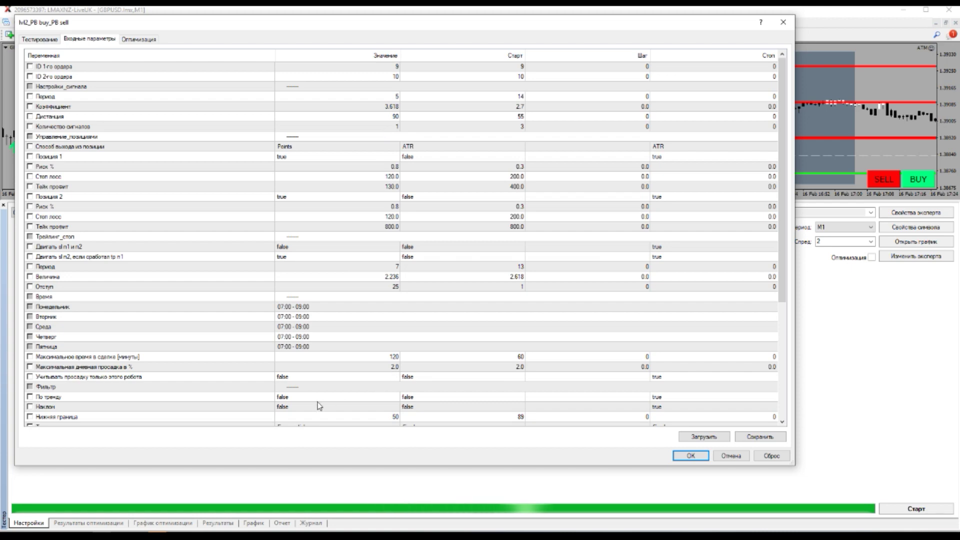
scroll(315, 405, "down", 1)
left_click(305, 377)
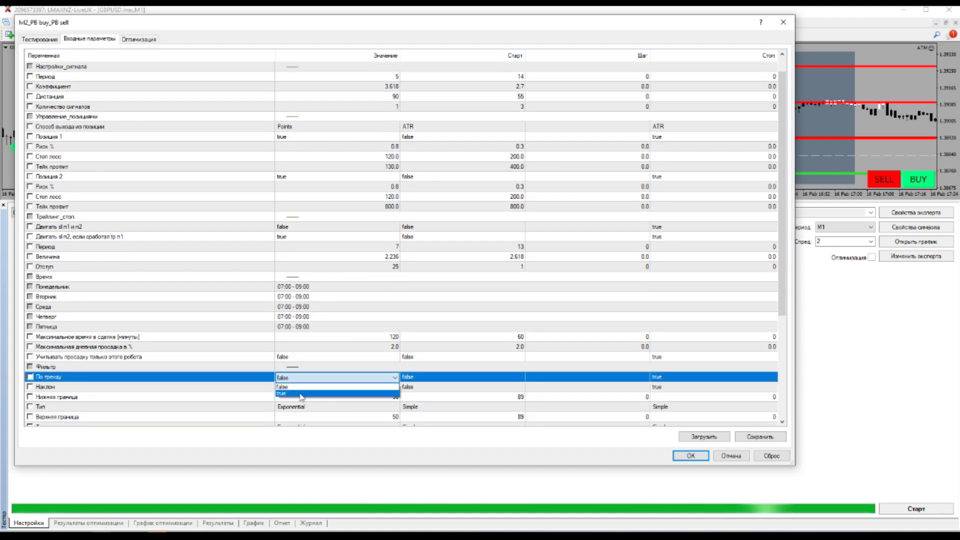
left_click(300, 392)
Run the backtest with the trend filter enabled and review its balance graph and report
left_click(691, 455)
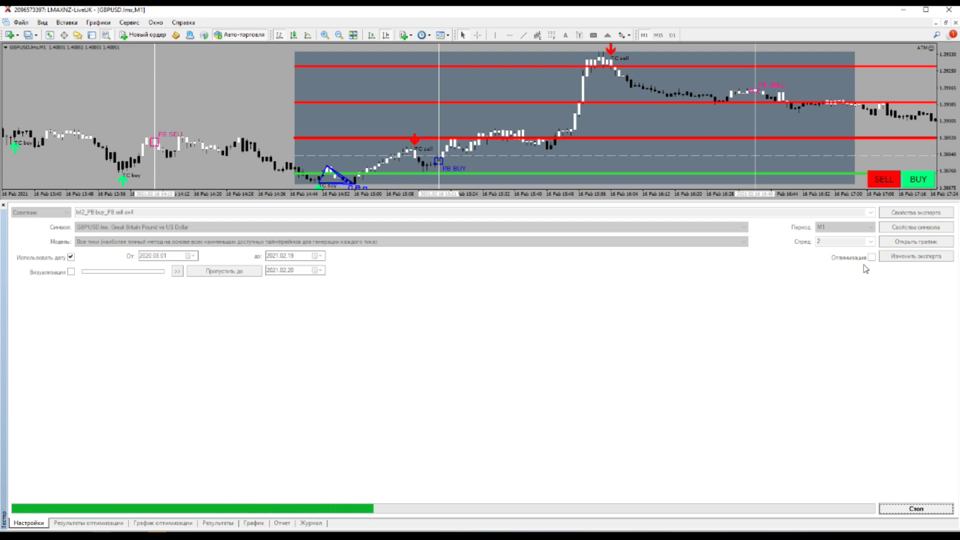
left_click(254, 523)
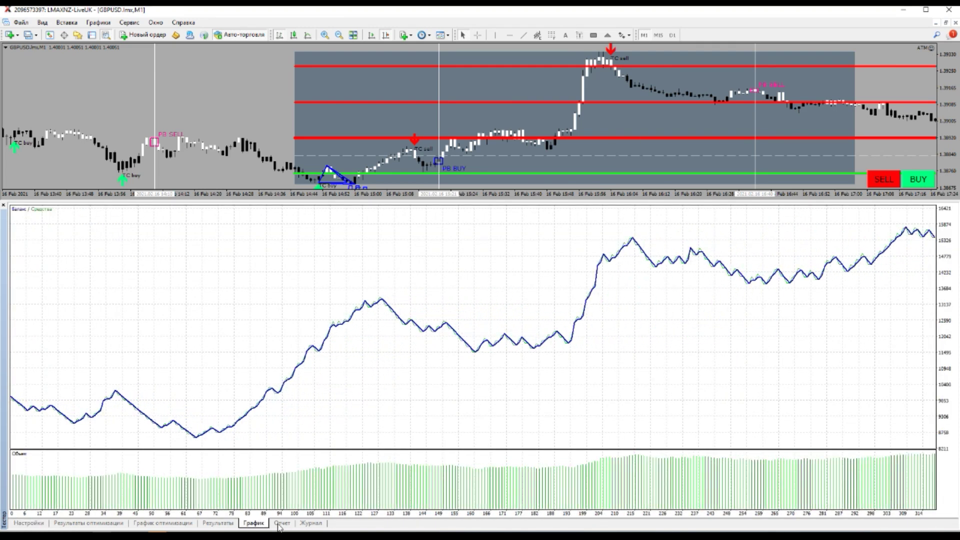
left_click(281, 524)
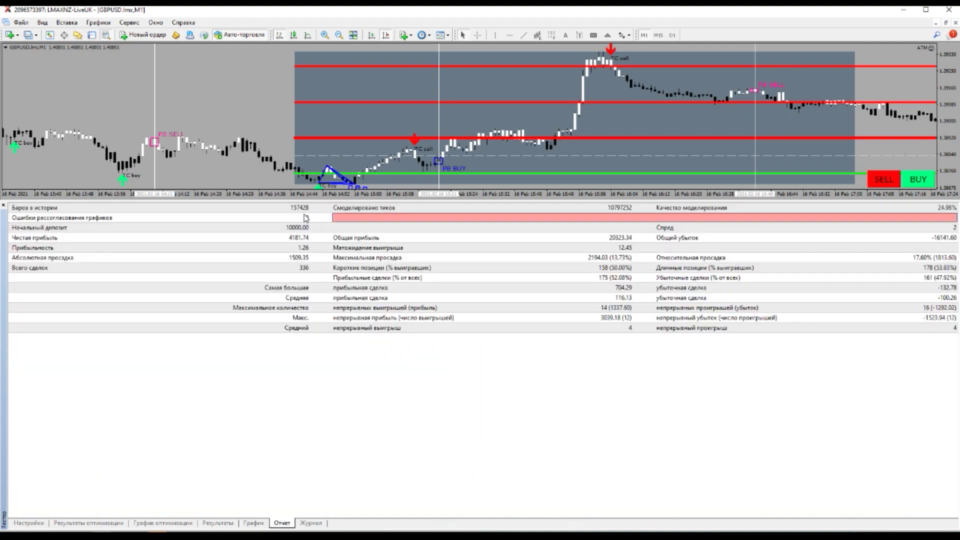
Reopen the expert's input parameters and set the trend filter (По тренду) back to false
left_click(28, 523)
left_click(901, 213)
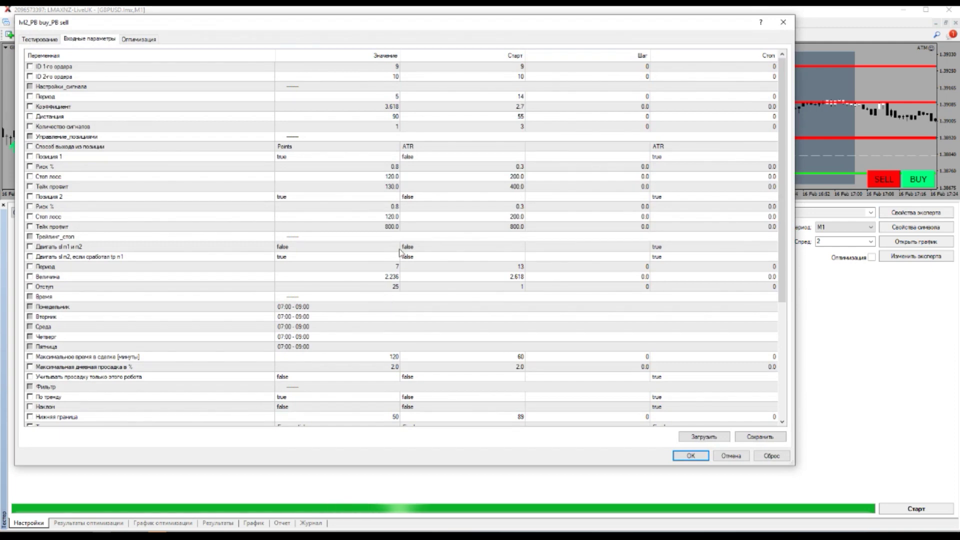
scroll(345, 388, "down", 2)
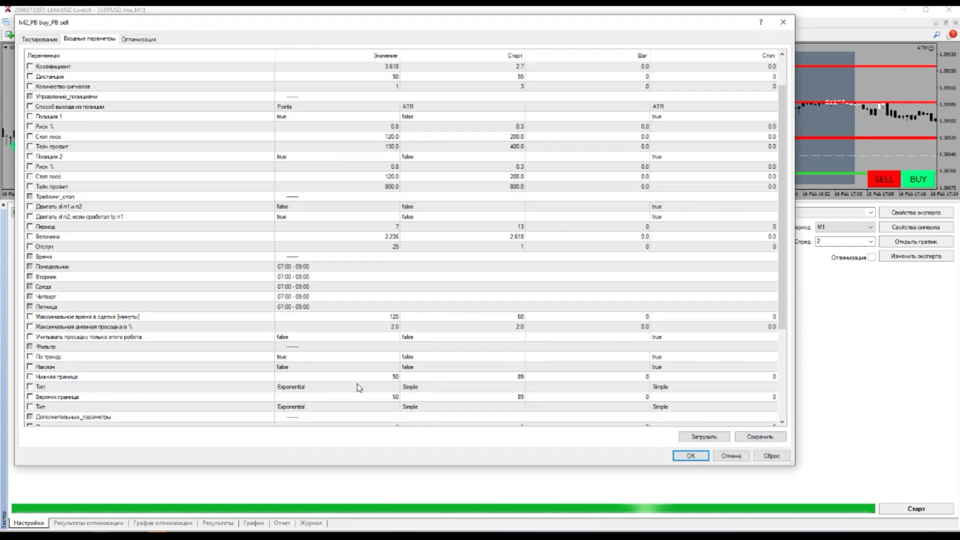
left_click(353, 358)
left_click(350, 357)
left_click(336, 379)
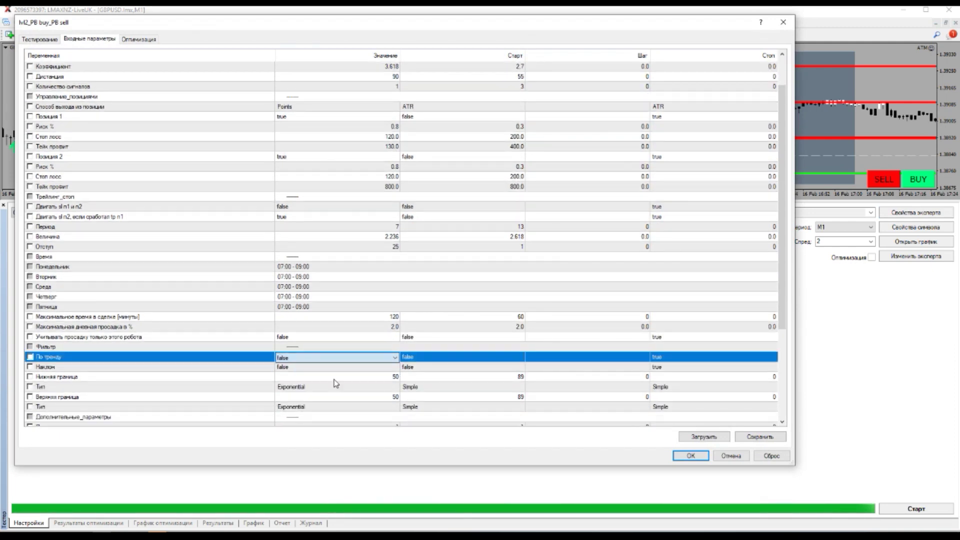
left_click(353, 397)
Set the signal distance (Дистанция) in the signal settings to 30
scroll(363, 369, "down", 2)
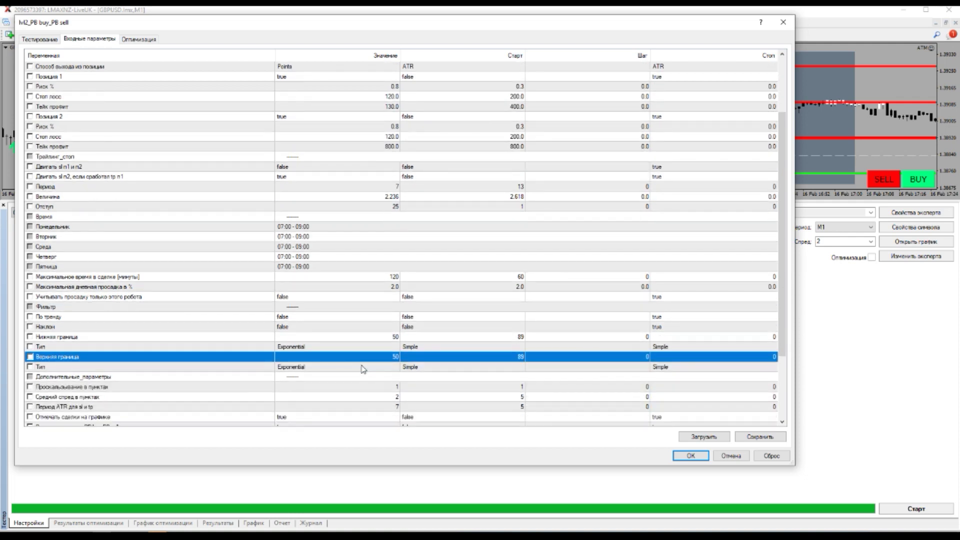
scroll(363, 369, "up", 3)
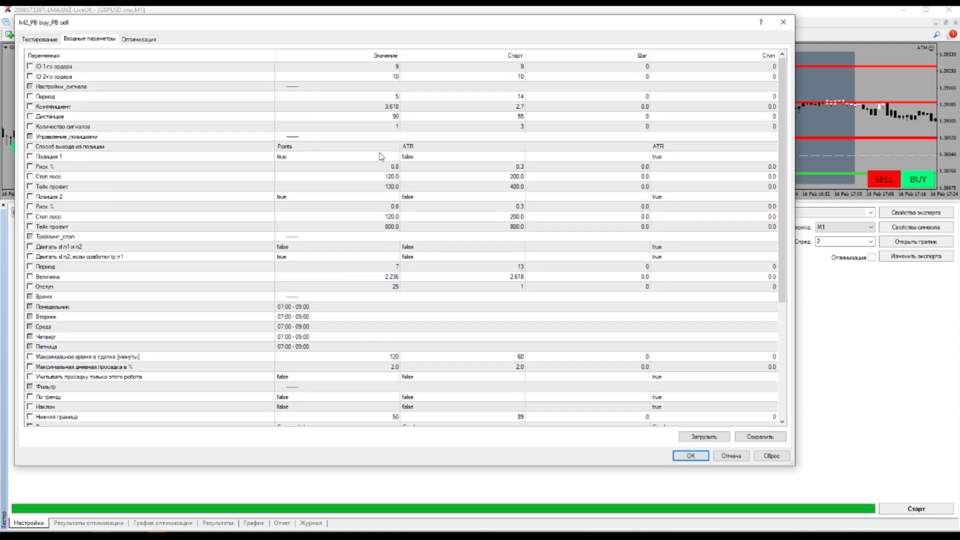
left_click(390, 117)
left_click(389, 118)
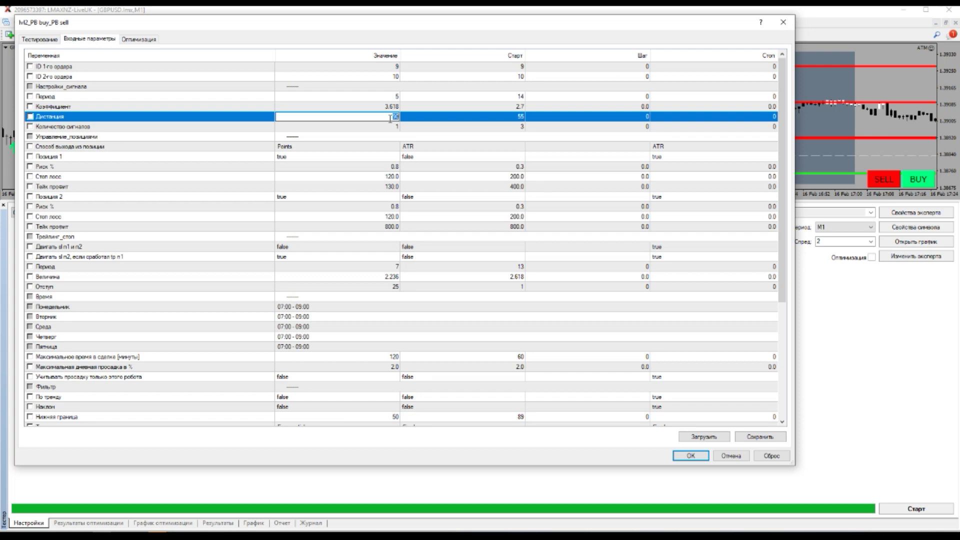
type("30")
key("Return")
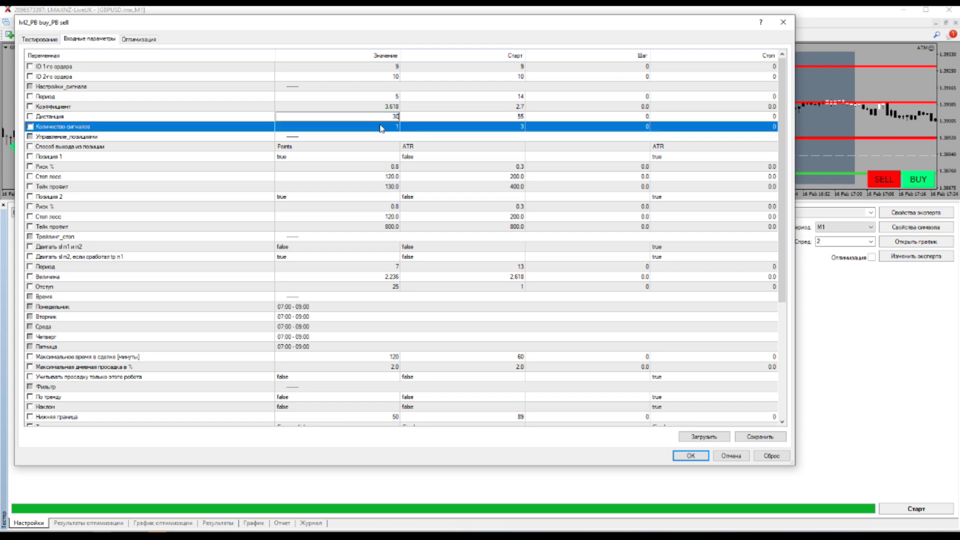
Apply the parameters, run the backtest with the signal distance of 30, and review its balance graph and report
left_click(686, 455)
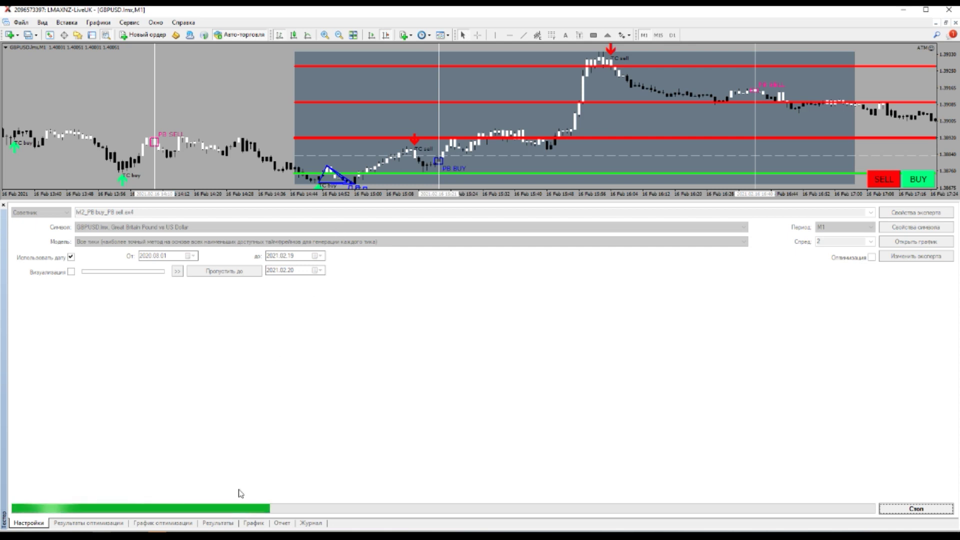
left_click(253, 523)
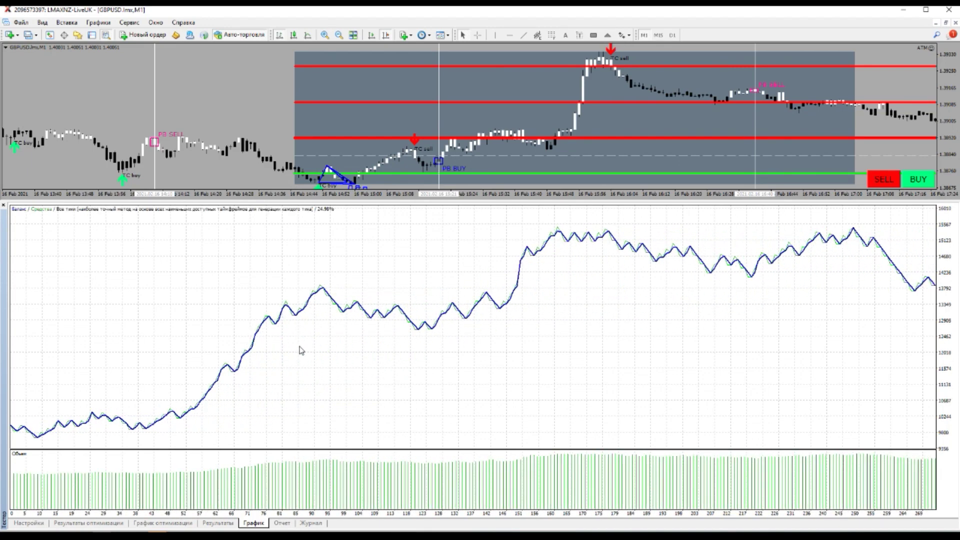
left_click(280, 525)
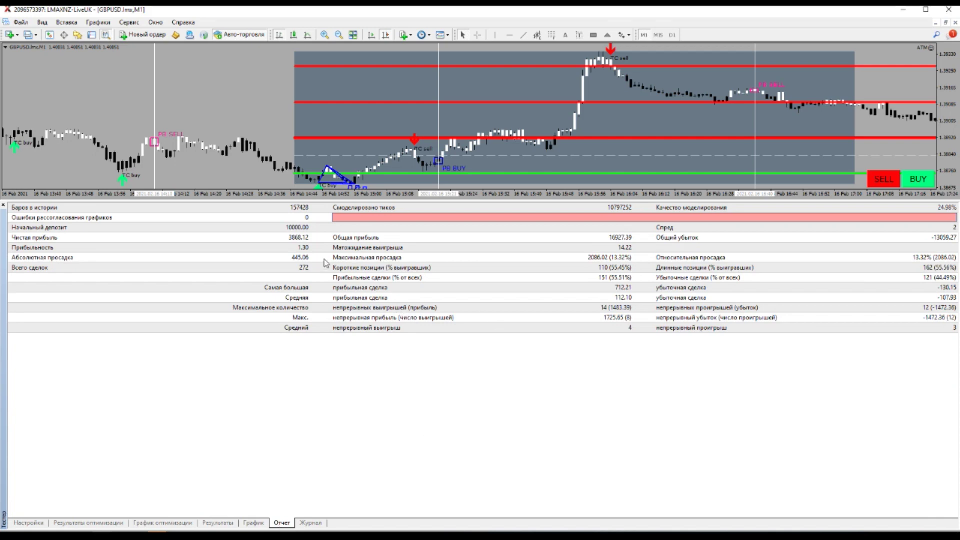
Reopen the expert's input parameters and set the signal distance (Дистанция) to 90
left_click(29, 523)
left_click(916, 212)
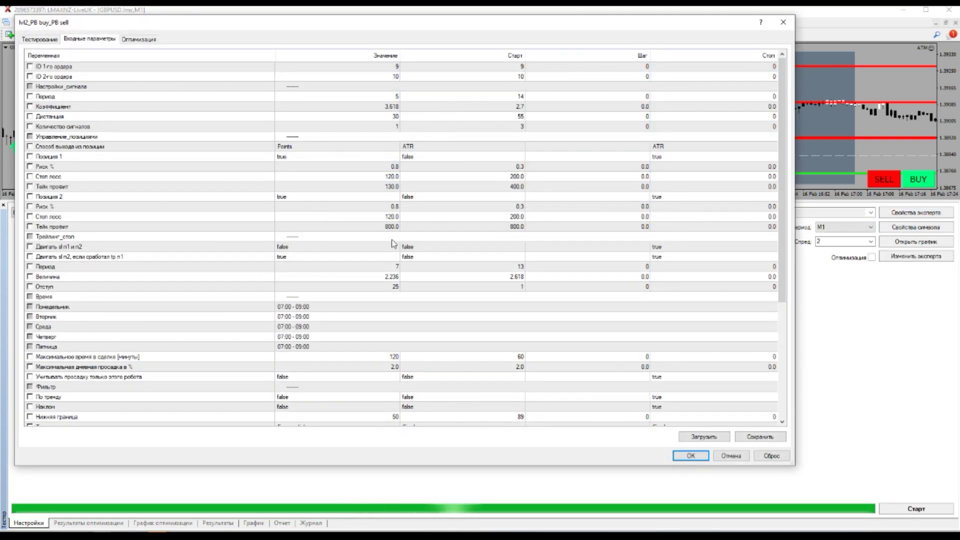
double_click(391, 116)
type("90")
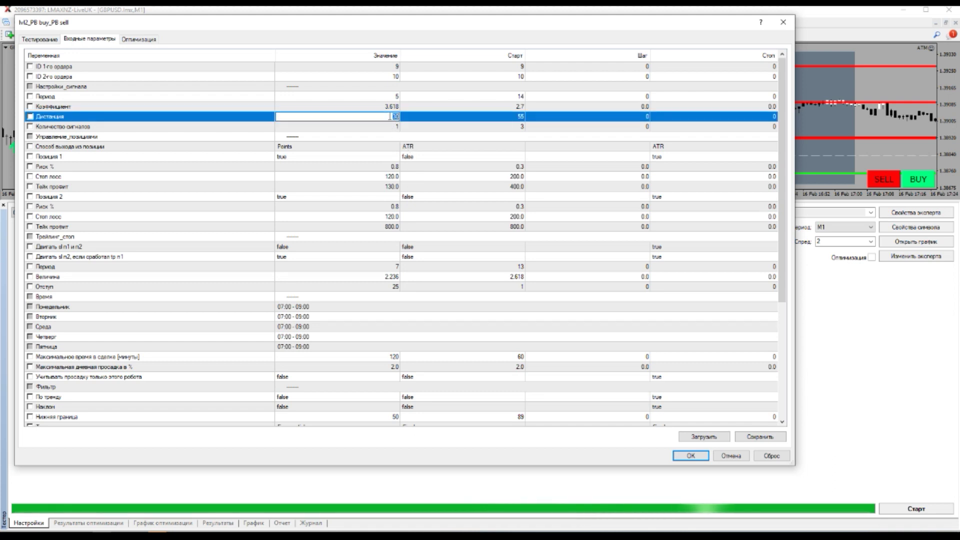
left_click(385, 137)
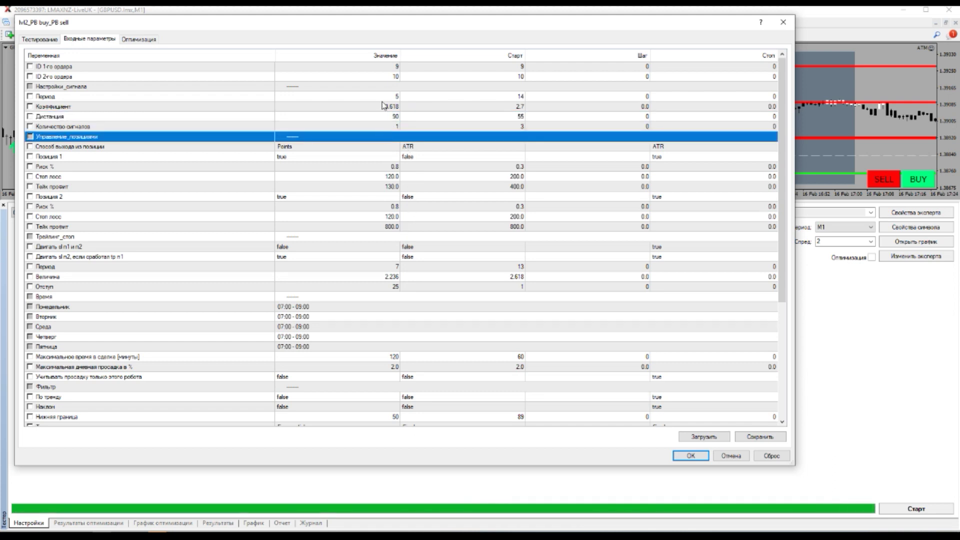
Set Position 1's stop loss to 150 and take profit to 160, set Position 2's stop loss to 150, and apply the parameters
double_click(391, 178)
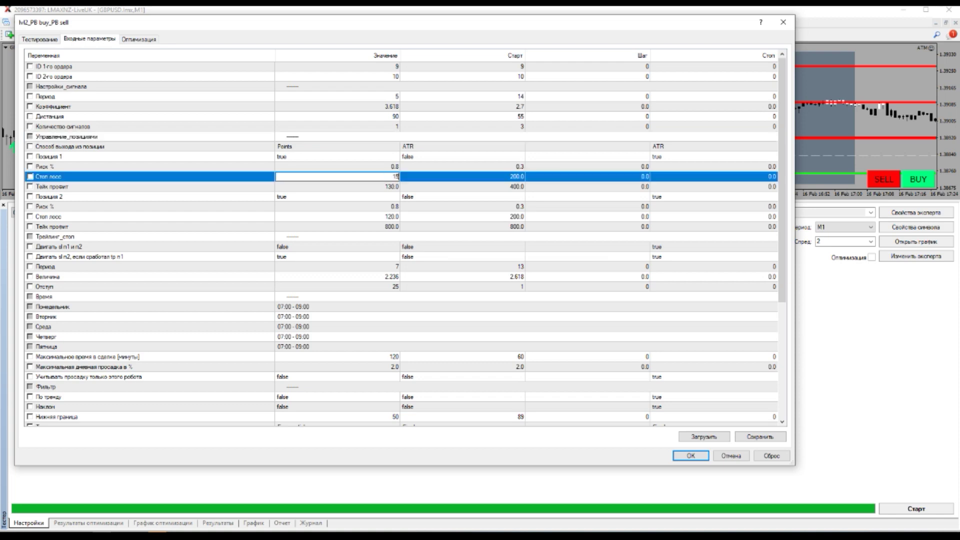
double_click(386, 186)
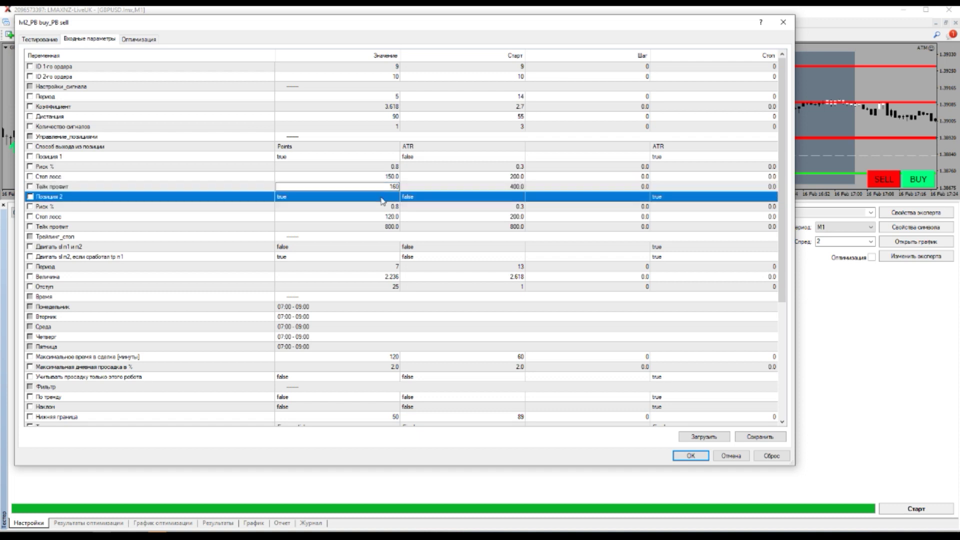
double_click(388, 216)
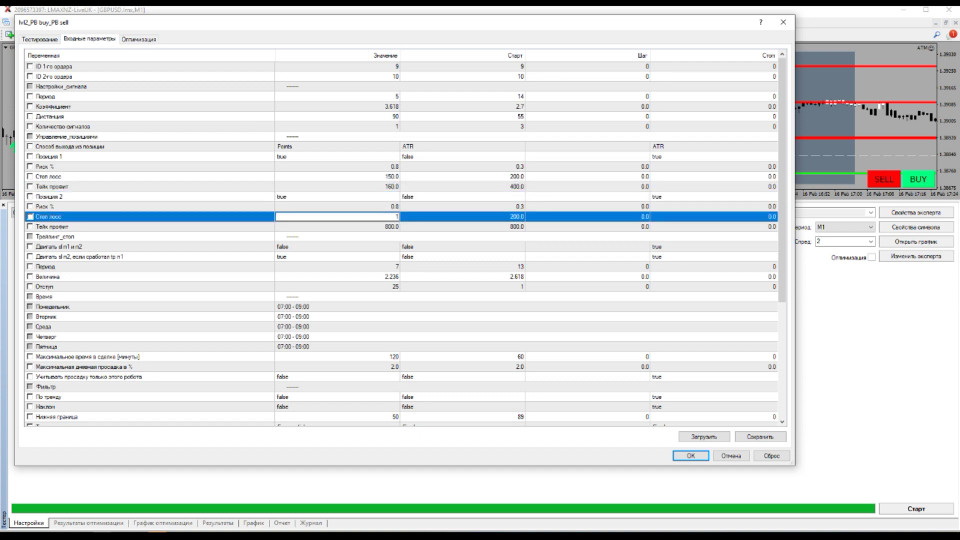
type("150")
left_click(385, 230)
left_click(691, 456)
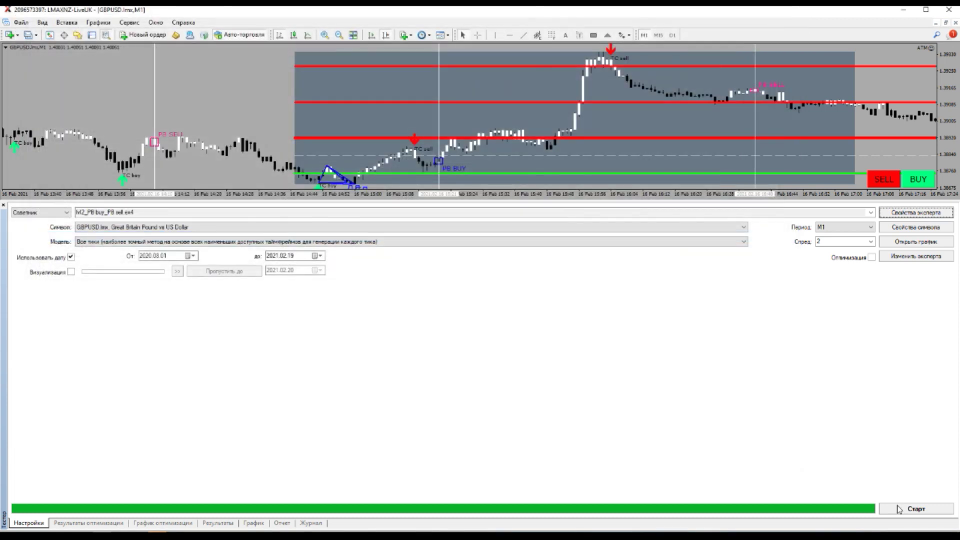
Run the backtest with distance 90 and the 150-point stop losses, and review its balance graph and report
left_click(917, 509)
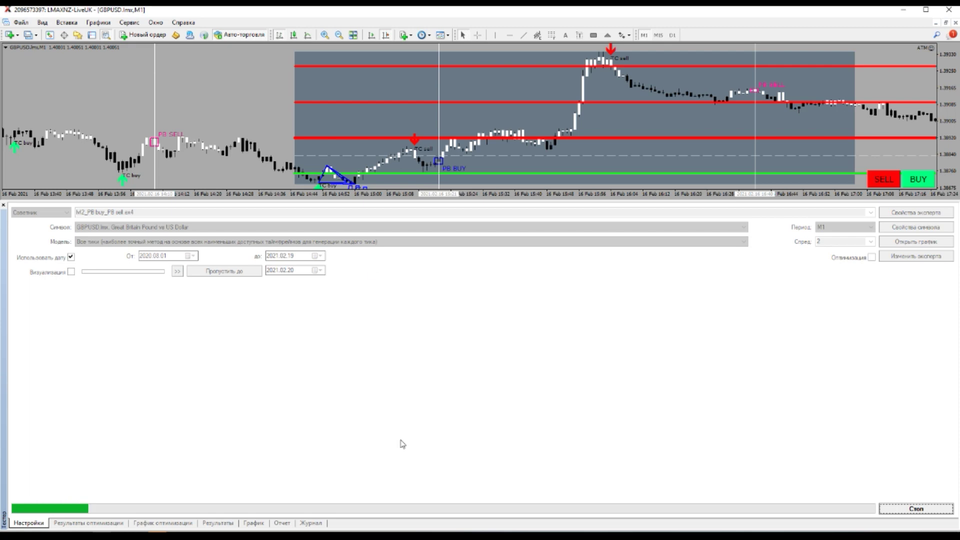
left_click(261, 522)
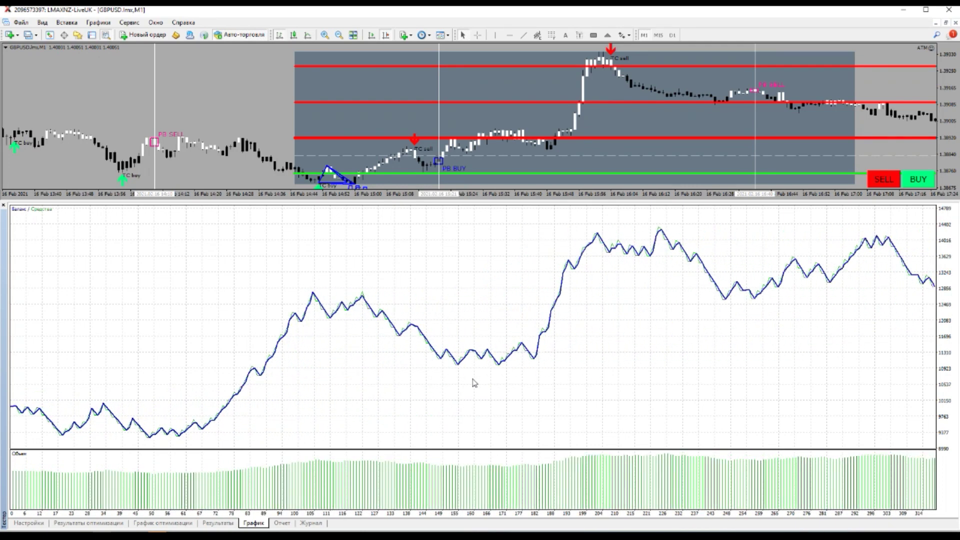
left_click(283, 523)
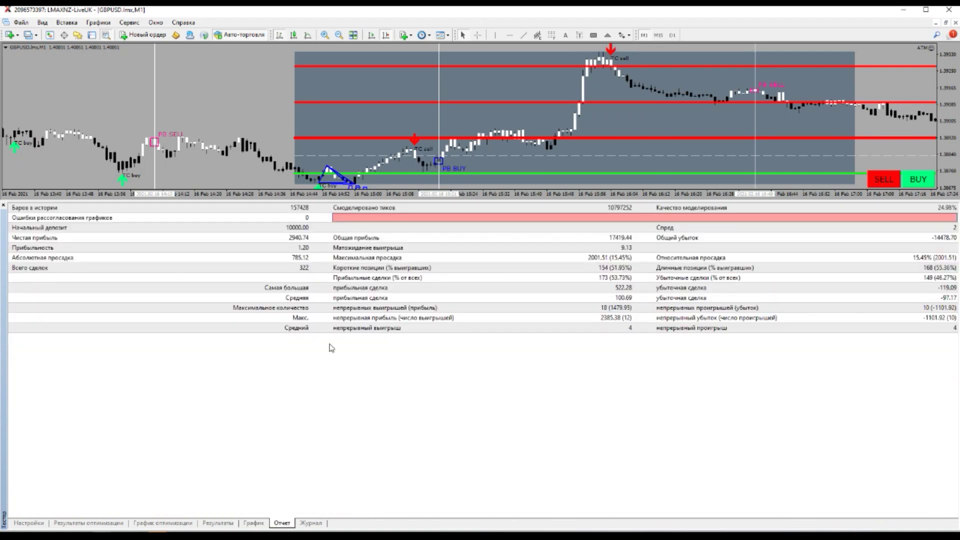
Reopen the expert's input parameters and set Position 1's stop loss to 110 and take profit to 120, and Position 2's stop loss to 110
left_click(29, 523)
left_click(916, 212)
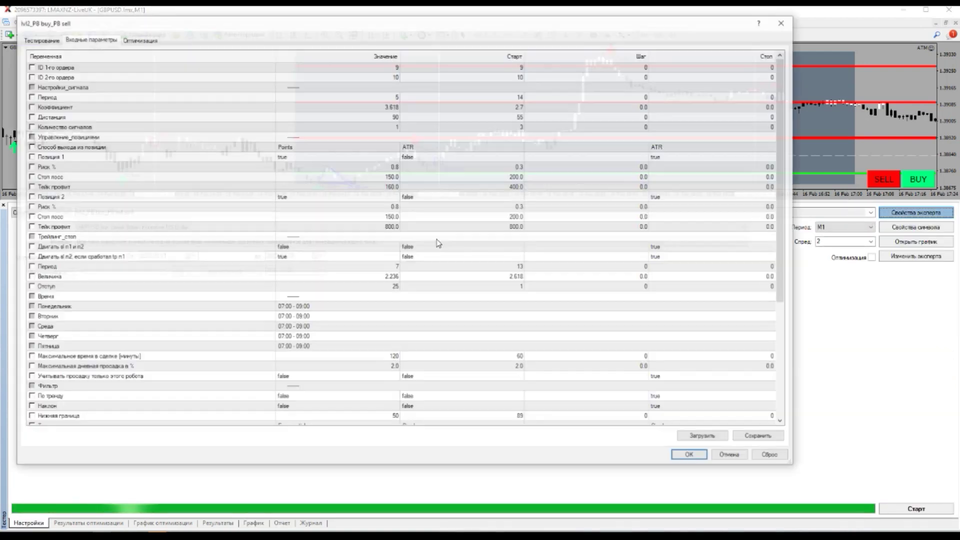
double_click(387, 176)
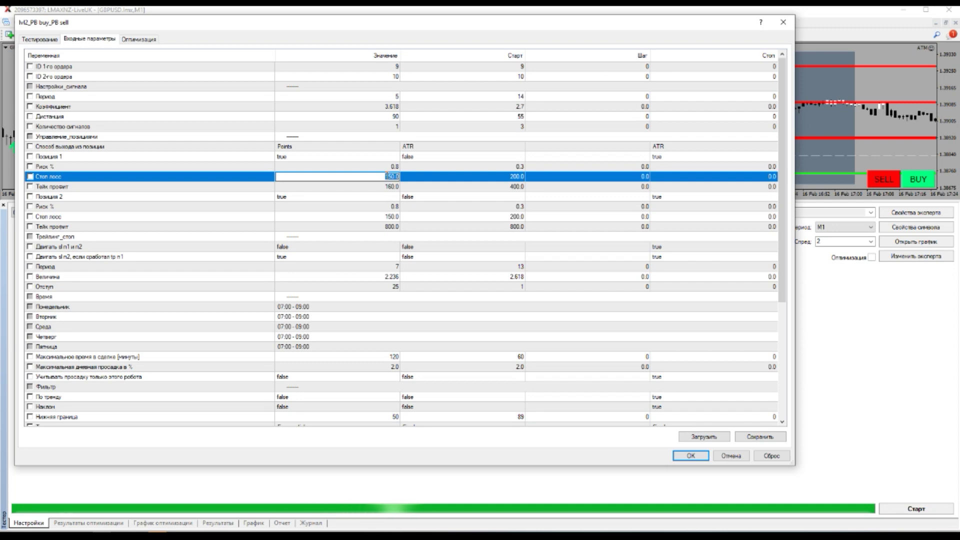
type("11")
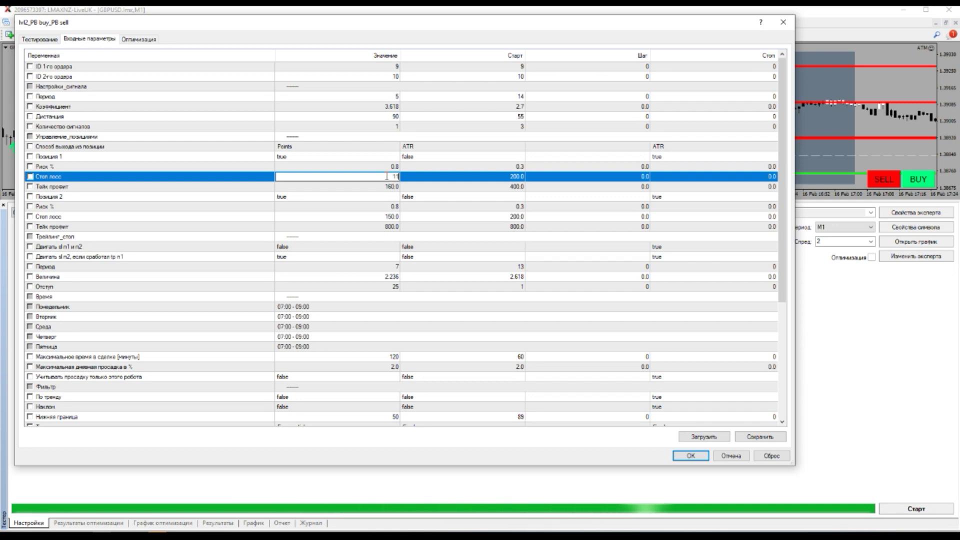
type("0")
double_click(384, 186)
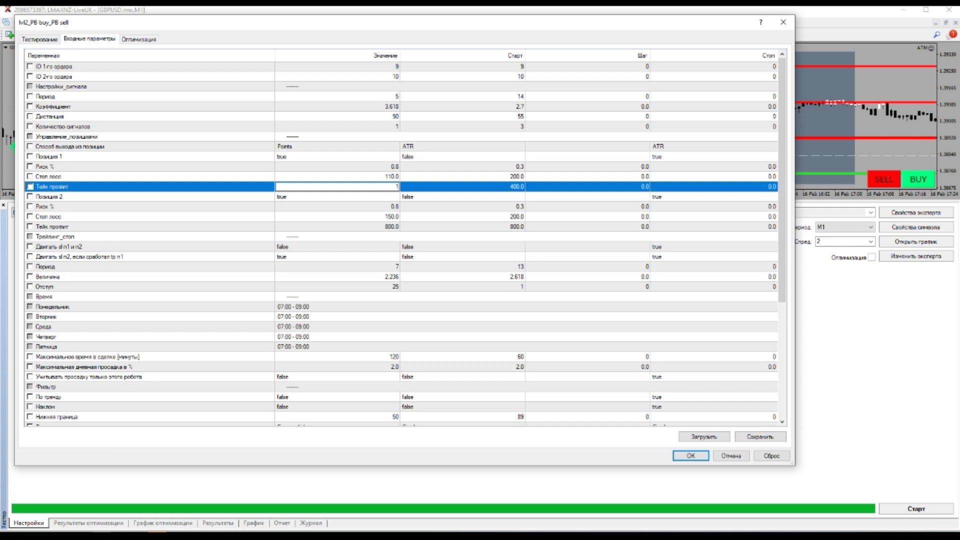
double_click(370, 219)
type("110")
left_click(377, 239)
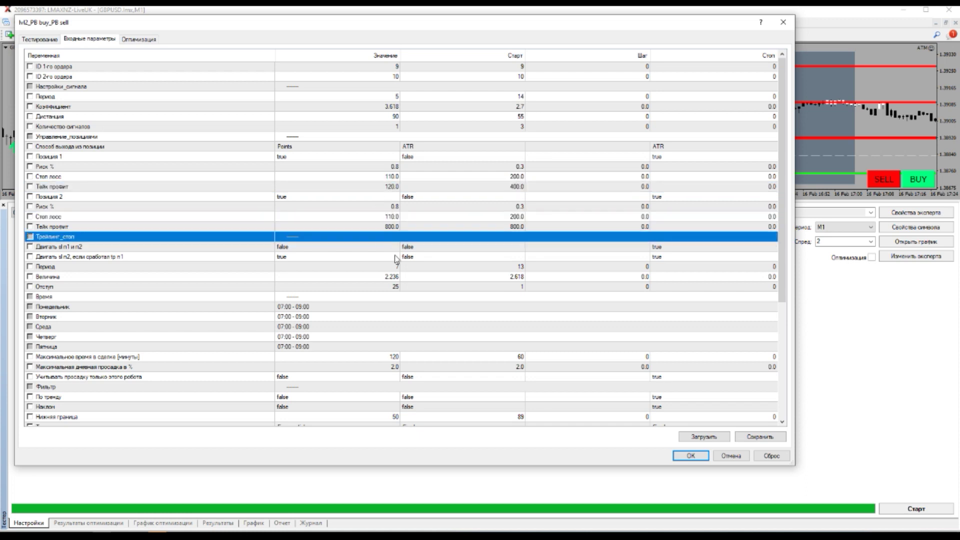
Set Monday's (Понедельник) trading hours to 07:30 - 09:30
double_click(292, 308)
left_click(287, 307)
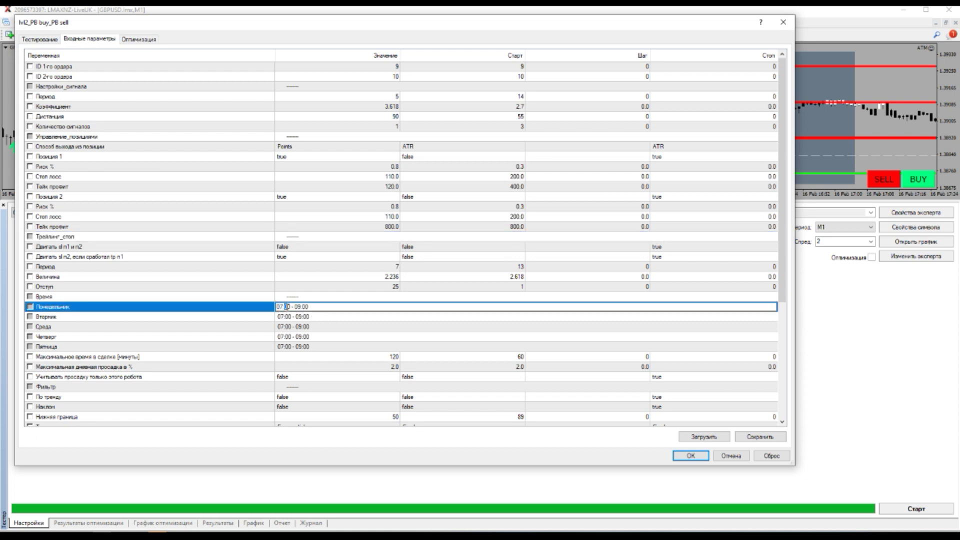
type("30")
left_click(290, 319)
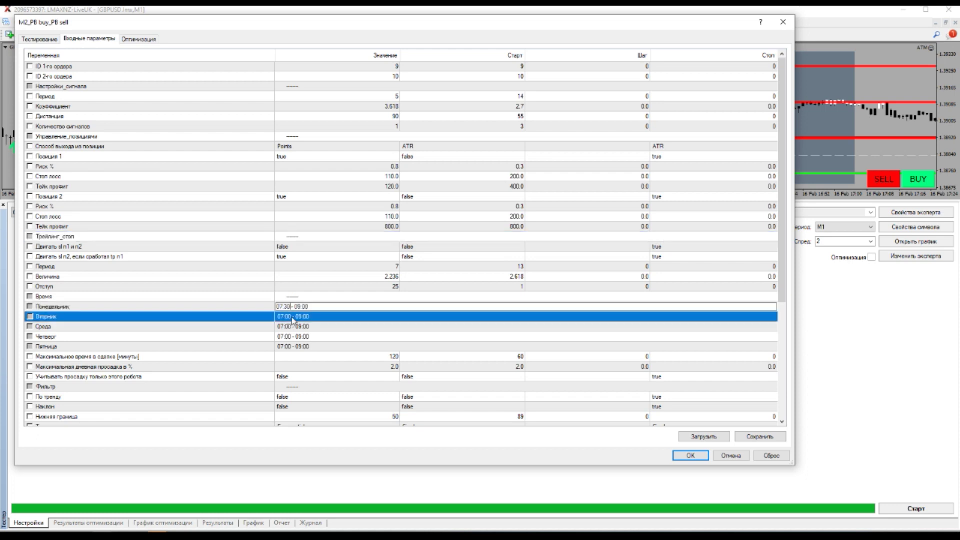
left_click(304, 309)
left_click(304, 309)
left_click_drag(303, 309, 342, 308)
type("30")
left_click(326, 327)
Copy Monday's 07:30 - 09:30 trading hours to Tuesday, Wednesday, Thursday and Friday
left_click(328, 310)
left_click(328, 310)
key("ctrl+c")
left_click(327, 318)
left_click(327, 318)
key("ctrl+v")
left_click(328, 329)
left_click(328, 328)
key("ctrl+v")
left_click(328, 338)
left_click(328, 338)
key("ctrl+v")
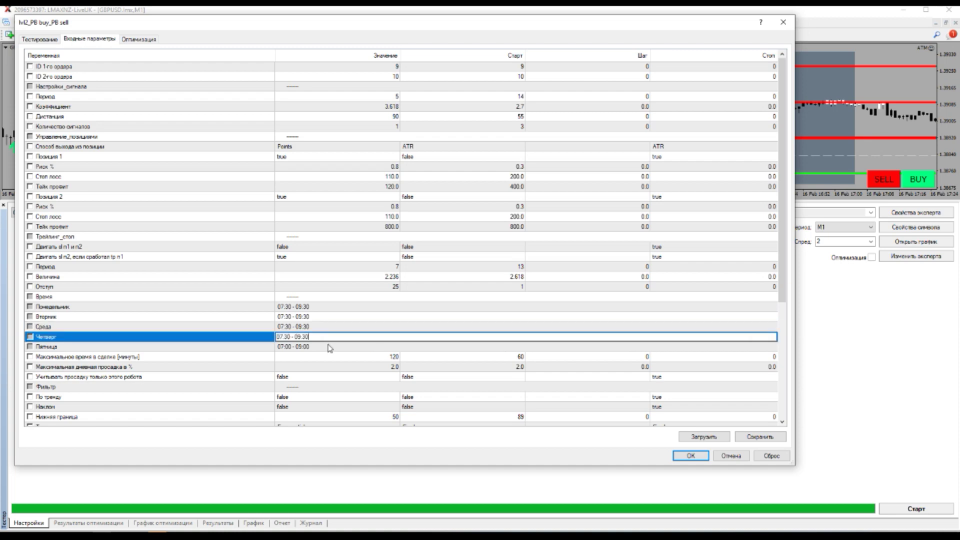
left_click(328, 347)
left_click(328, 347)
key("ctrl+v")
left_click(328, 358)
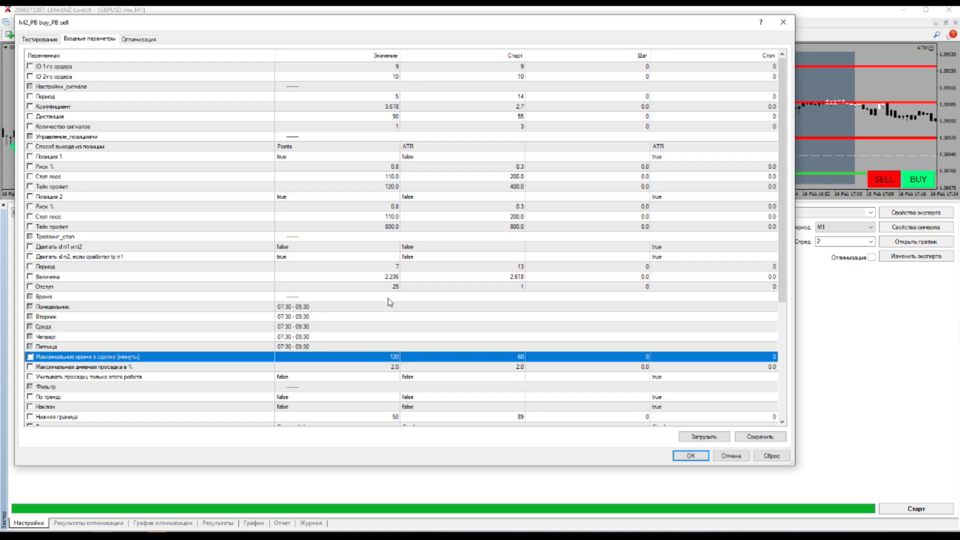
Set the maximum time in a trade (Максимальное время в сделке) to 60 minutes and apply the parameters
left_click(385, 358)
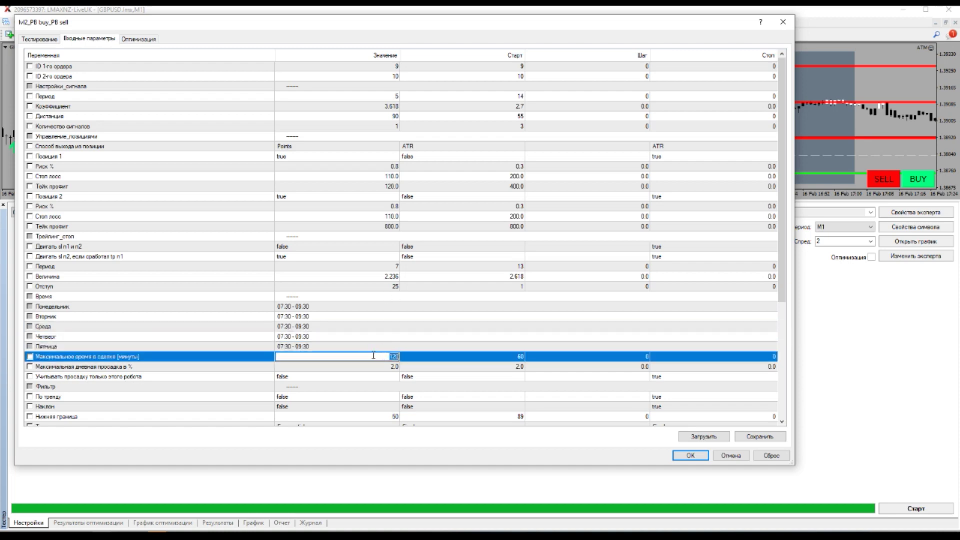
left_click(356, 378)
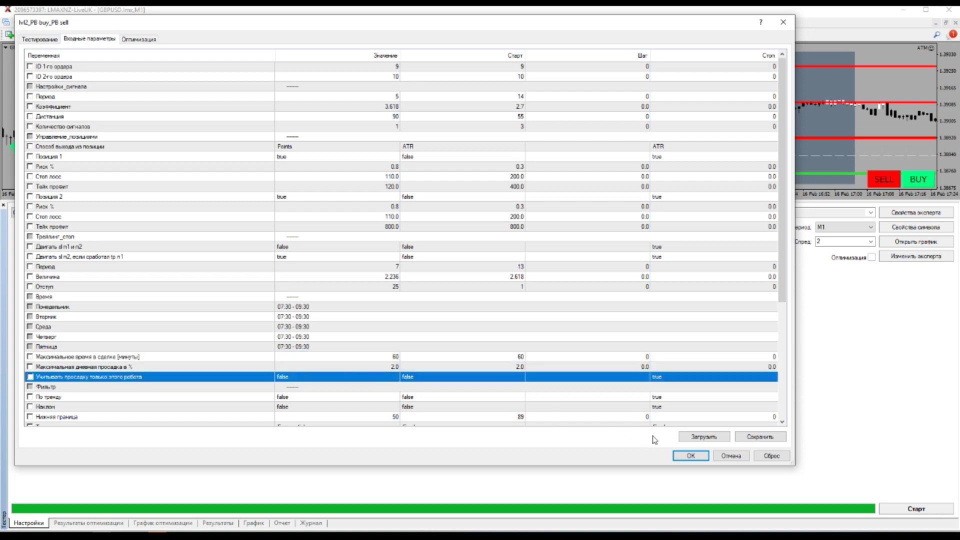
left_click(690, 455)
Run the backtest with the 07:30 - 09:30 hours and 60-minute trade limit, and review its balance graph and report
left_click(917, 509)
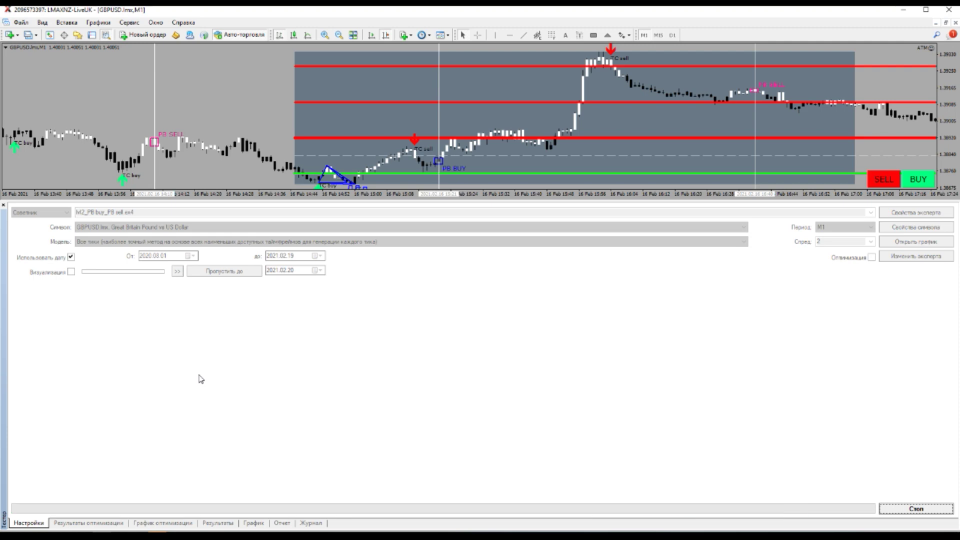
left_click(253, 523)
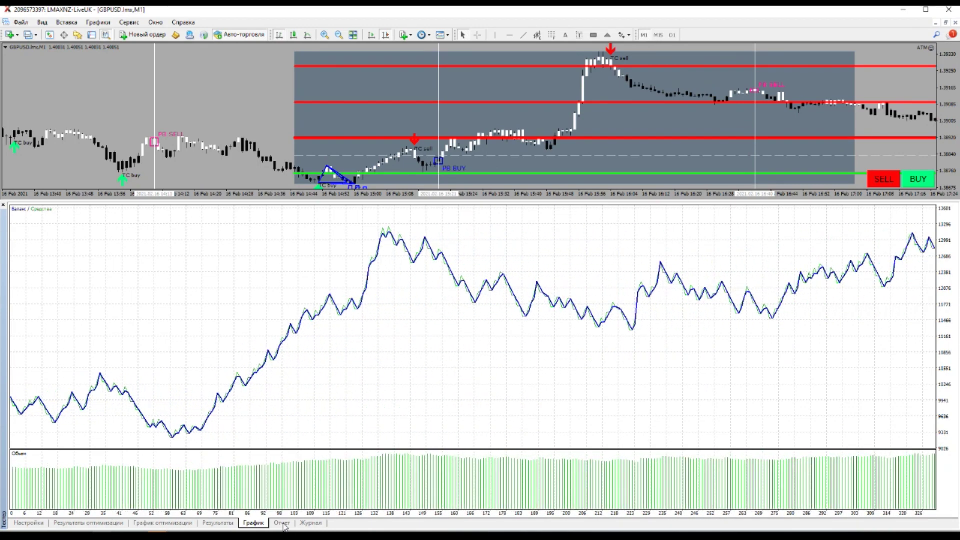
left_click(282, 524)
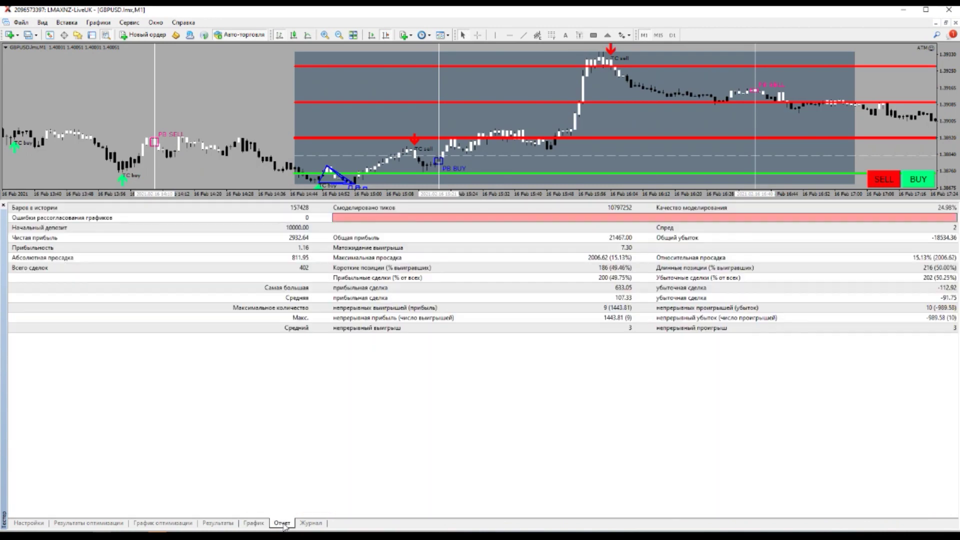
Reopen the expert's input parameters and set Monday's (Понедельник) trading hours to 06:30 - 09:00
left_click(31, 524)
left_click(916, 213)
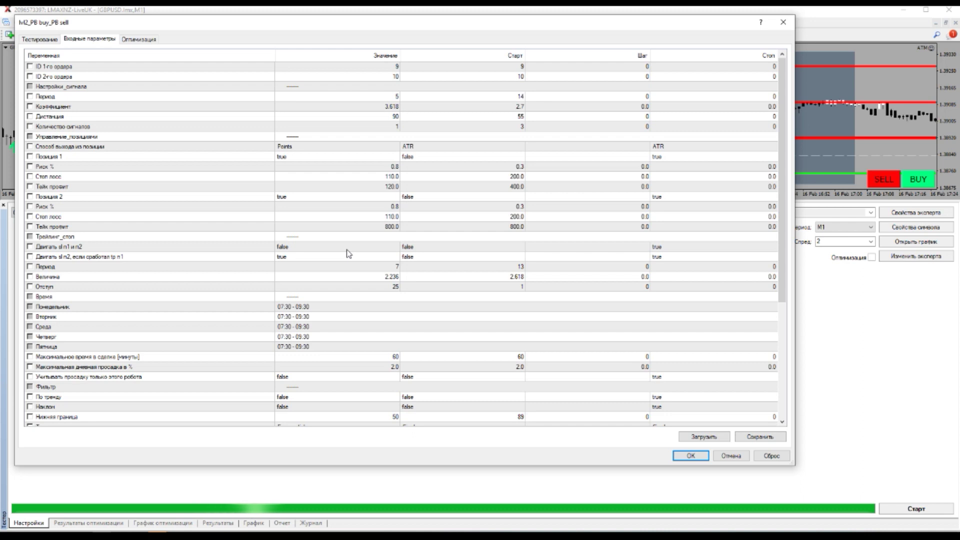
double_click(333, 306)
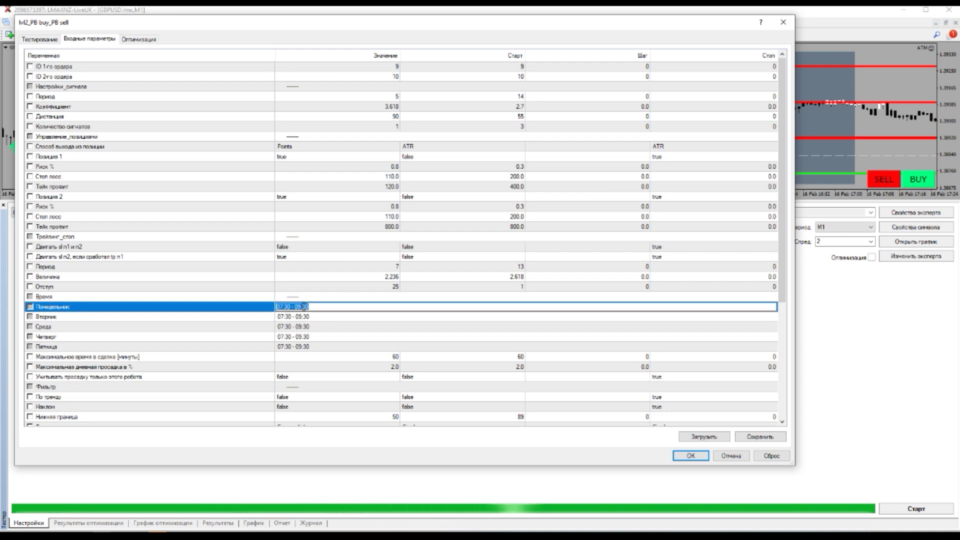
left_click_drag(332, 305, 313, 305)
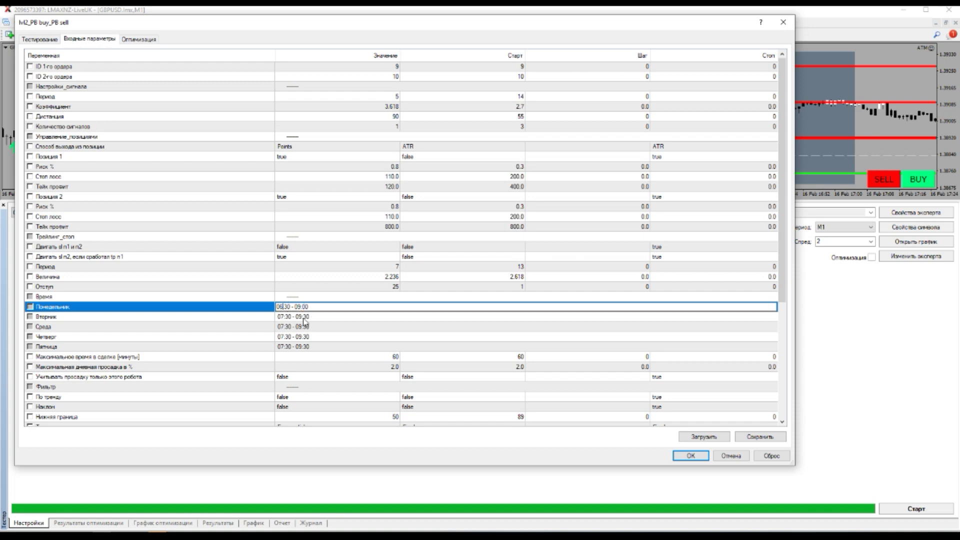
left_click(302, 317)
Copy Monday's 06:30 - 09:00 trading hours to Tuesday through Friday
left_click(313, 309)
key("ctrl+c")
left_click(306, 317)
key("ctrl+v")
left_click(307, 326)
key("ctrl+v")
left_click(308, 337)
key("ctrl+v")
left_click(309, 346)
key("ctrl+v")
left_click(316, 358)
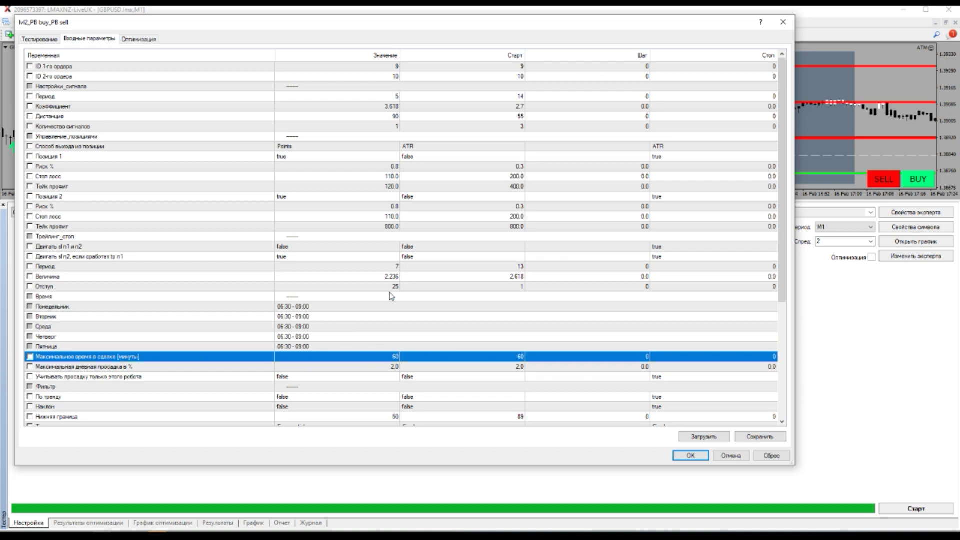
Set Position 1's stop loss to 120 and take profit to 130, and Position 2's stop loss to 120
left_click(389, 176)
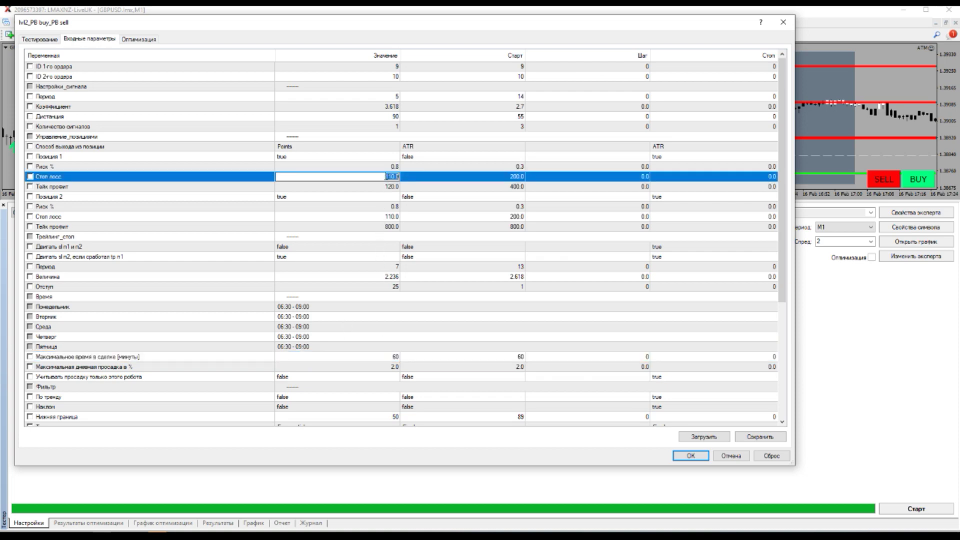
type("120")
left_click(381, 186)
type("130")
left_click(378, 217)
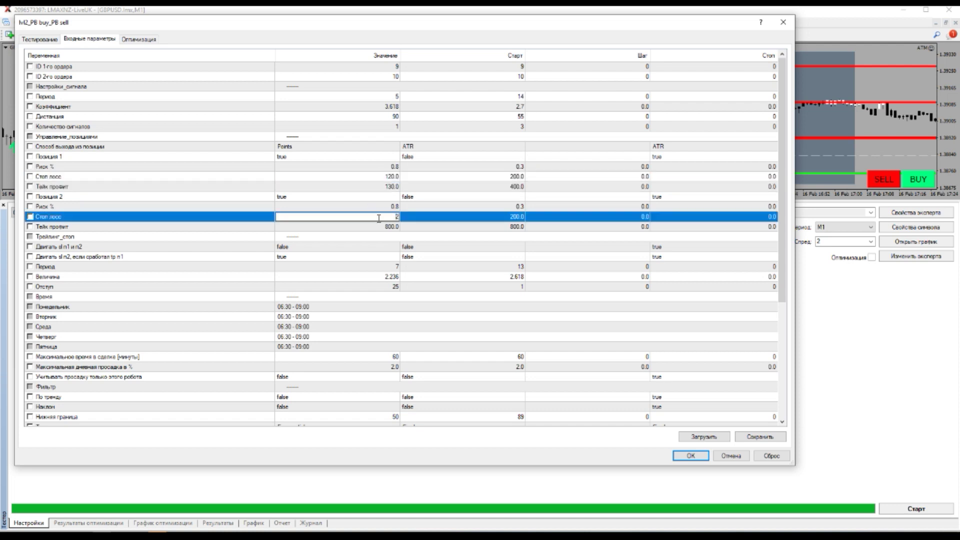
type("120")
left_click(379, 227)
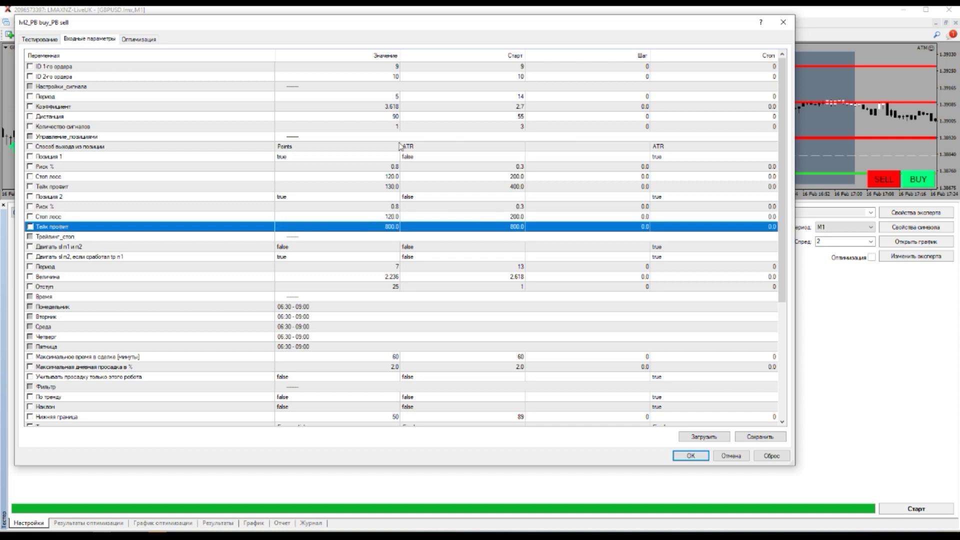
scroll(392, 318, "down", 2)
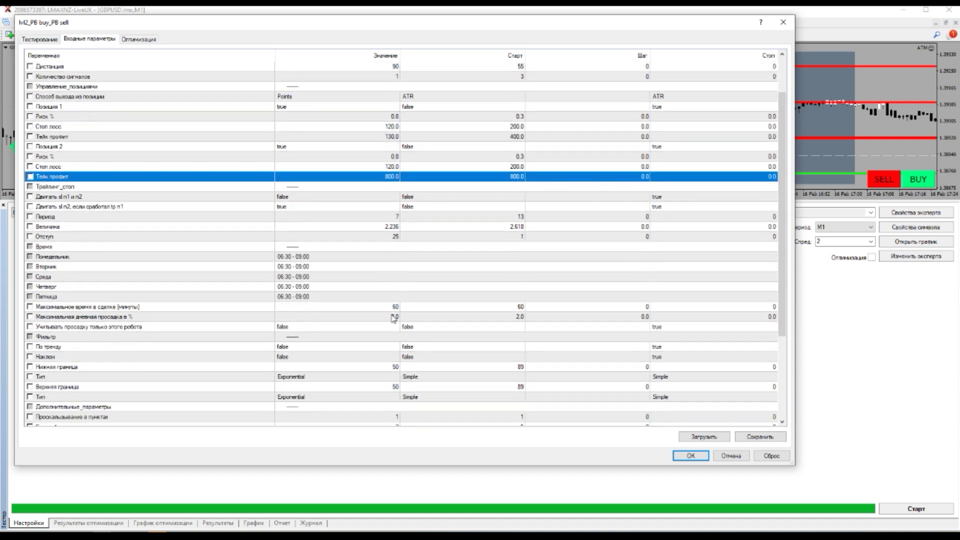
Set the maximum time in a trade to 120 minutes and rerun the backtest, reviewing its balance graph and report
left_click(392, 310)
type("120")
left_click(386, 330)
left_click(691, 456)
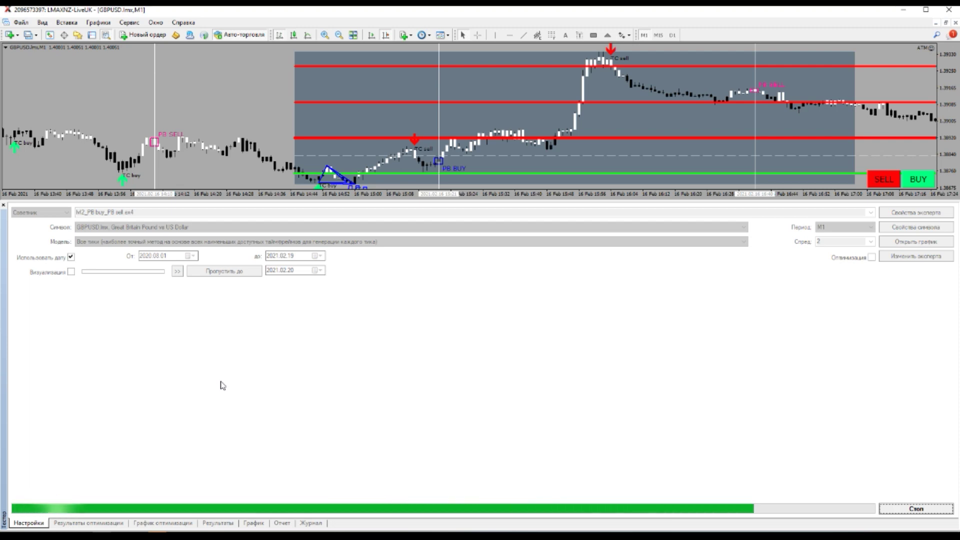
left_click(252, 524)
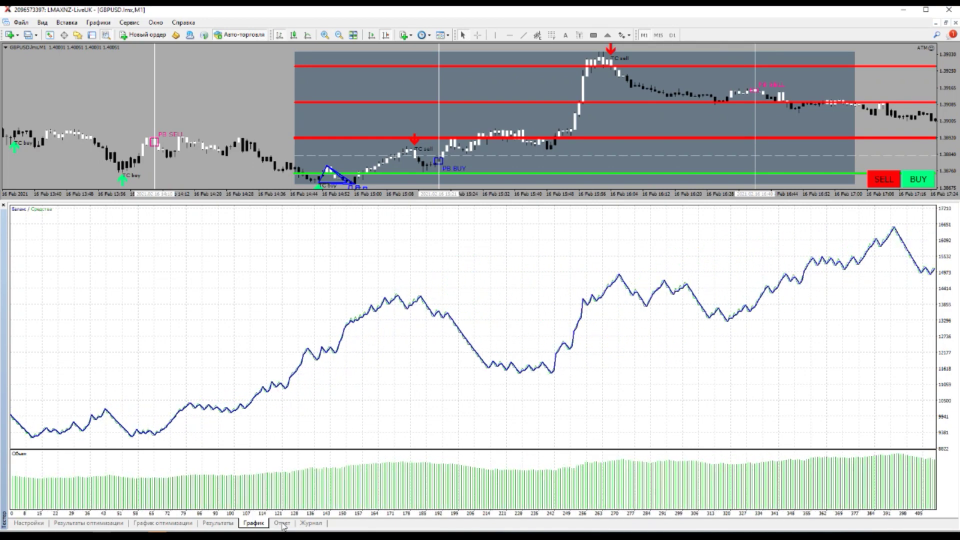
left_click(282, 524)
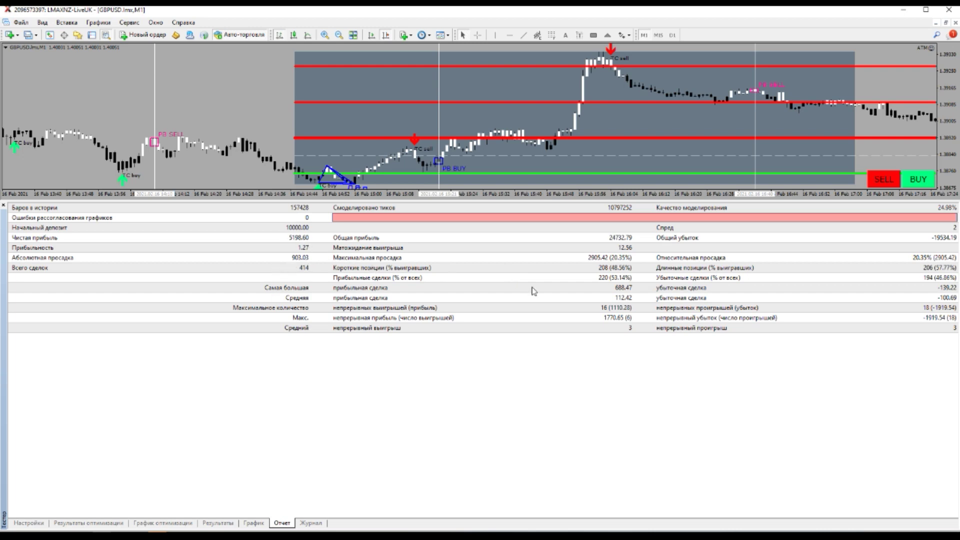
Reopen the expert's input parameters and set the trailing stop's Величина to 3.236
left_click(28, 523)
left_click(917, 213)
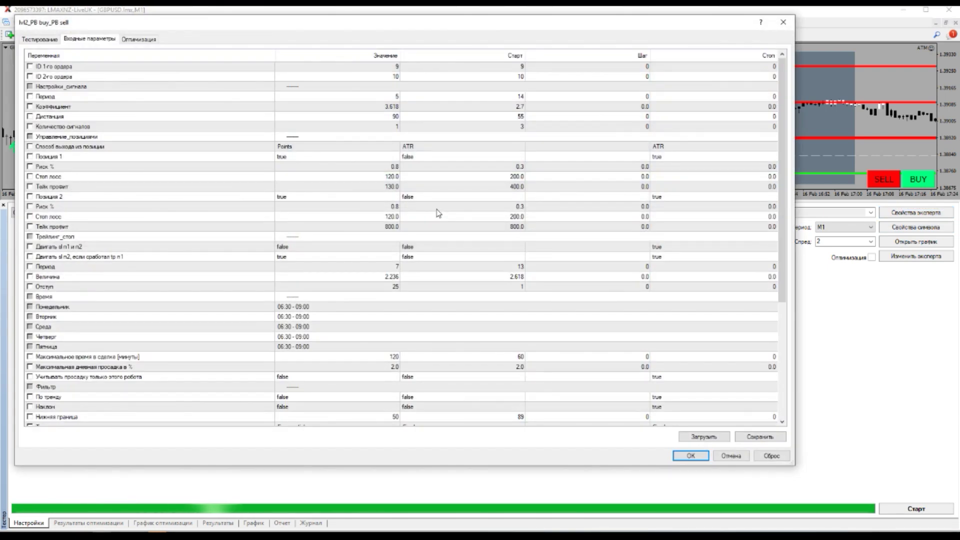
left_click(388, 277)
left_click(388, 277)
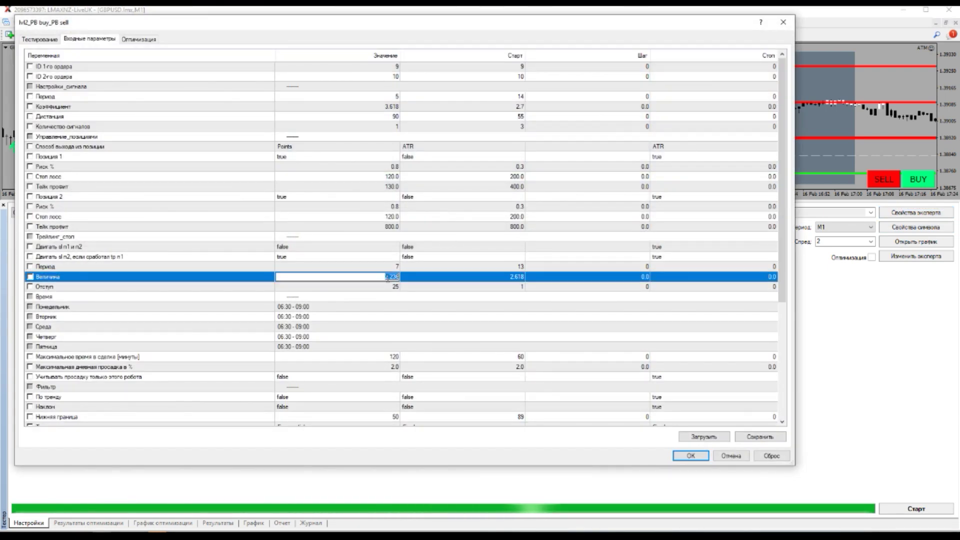
left_click(375, 306)
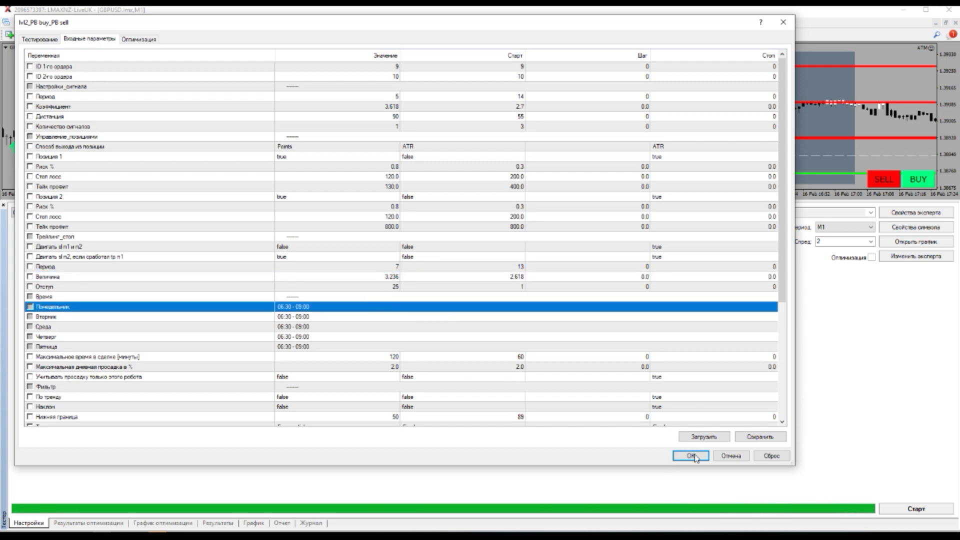
Run the backtest with the 3.236 trailing-stop value and review its balance graph and report
left_click(693, 456)
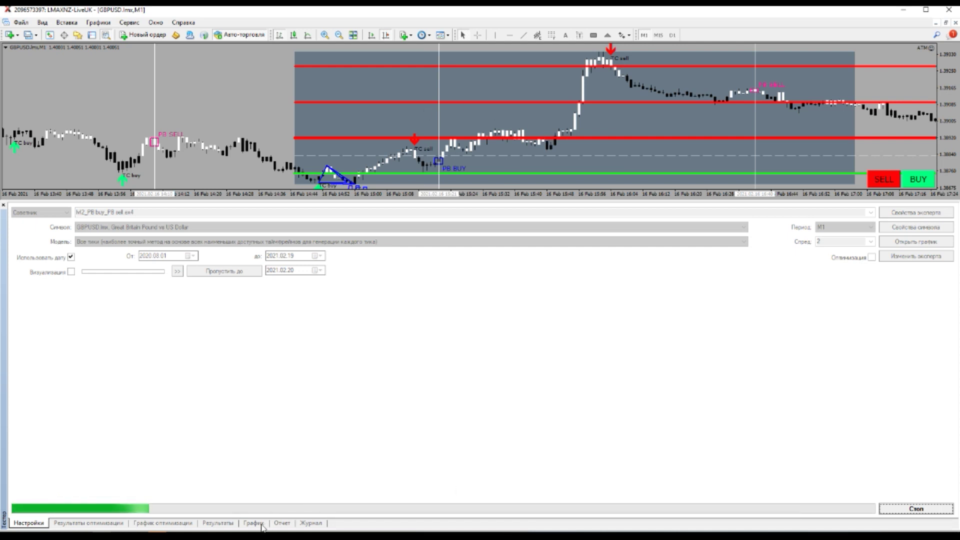
left_click(261, 525)
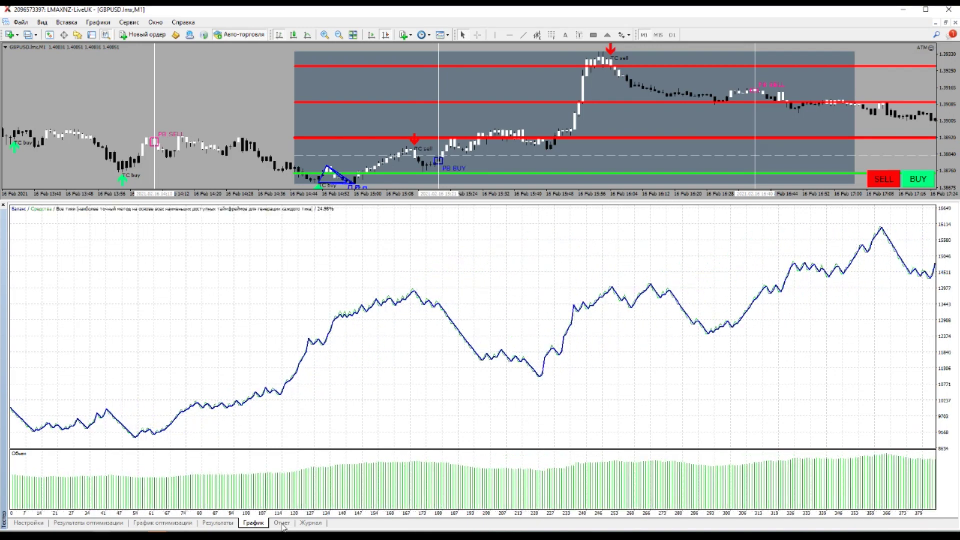
left_click(282, 524)
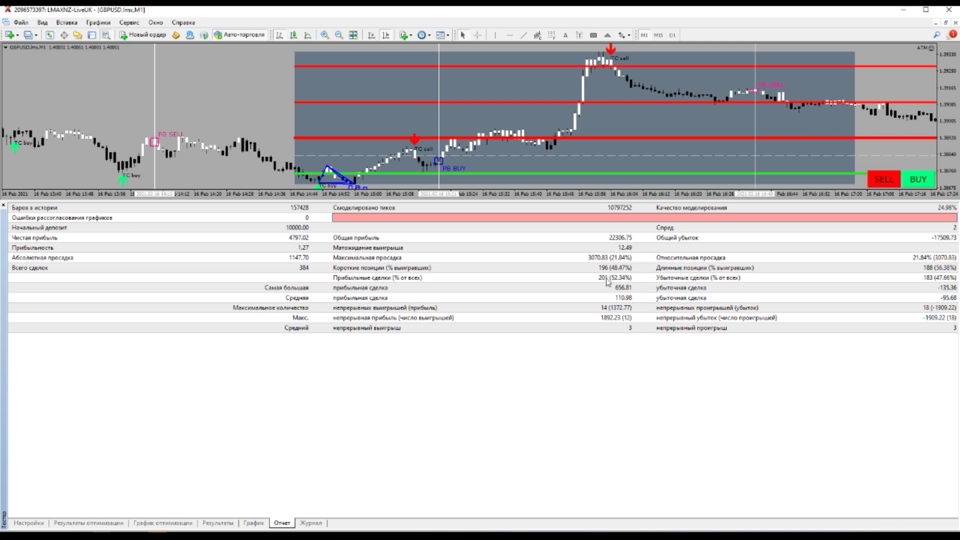
Reopen the expert's input parameters and set the trailing stop's Величина back to 2.236
left_click(37, 523)
left_click(916, 213)
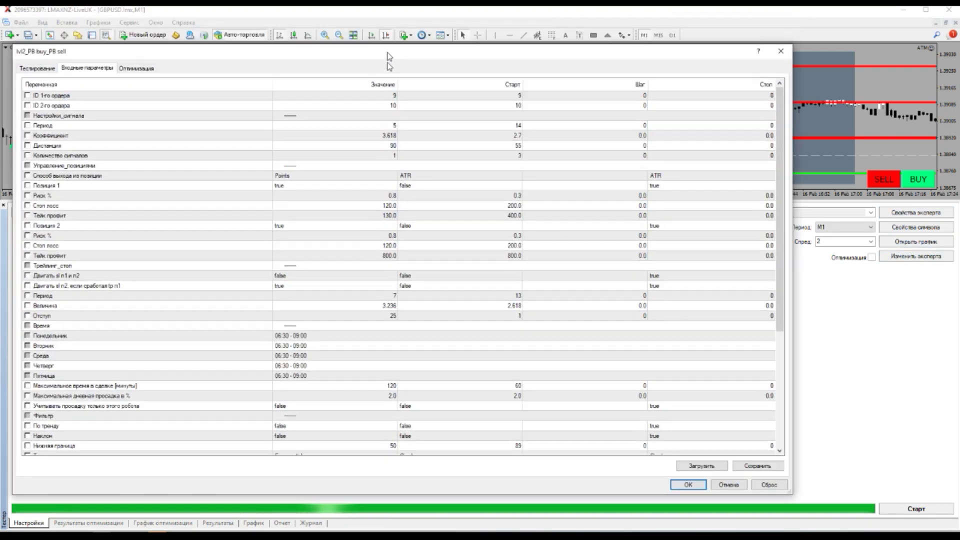
left_click_drag(392, 25, 390, 65)
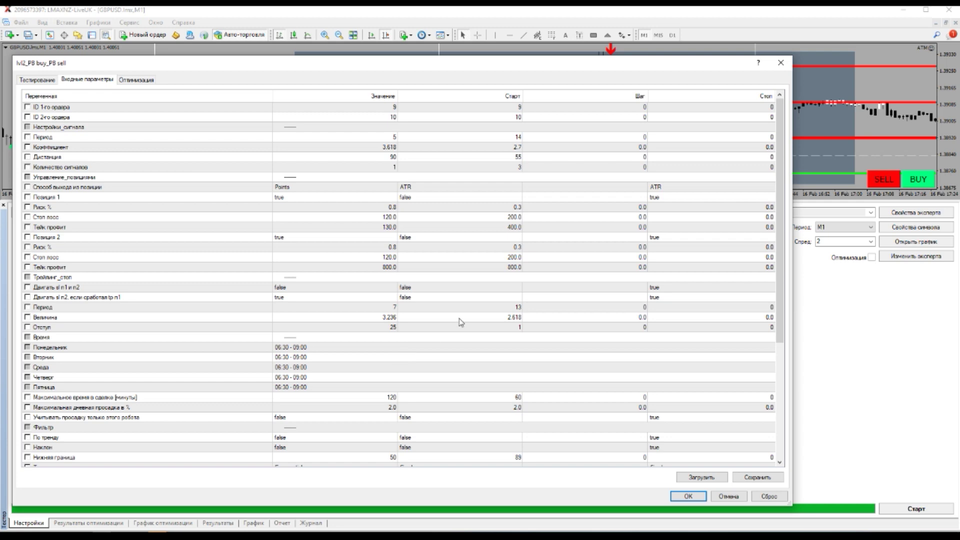
scroll(435, 324, "down", 2)
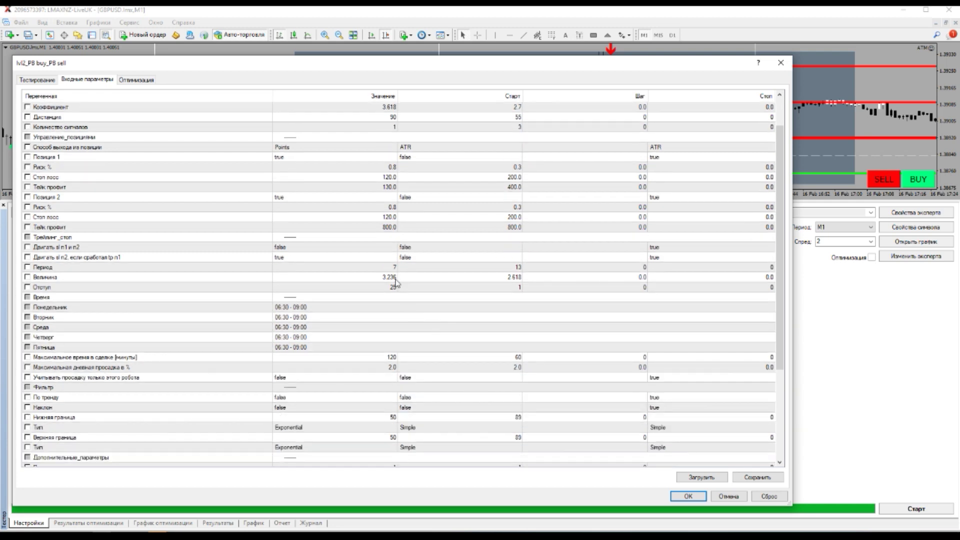
left_click(380, 282)
left_click(377, 280)
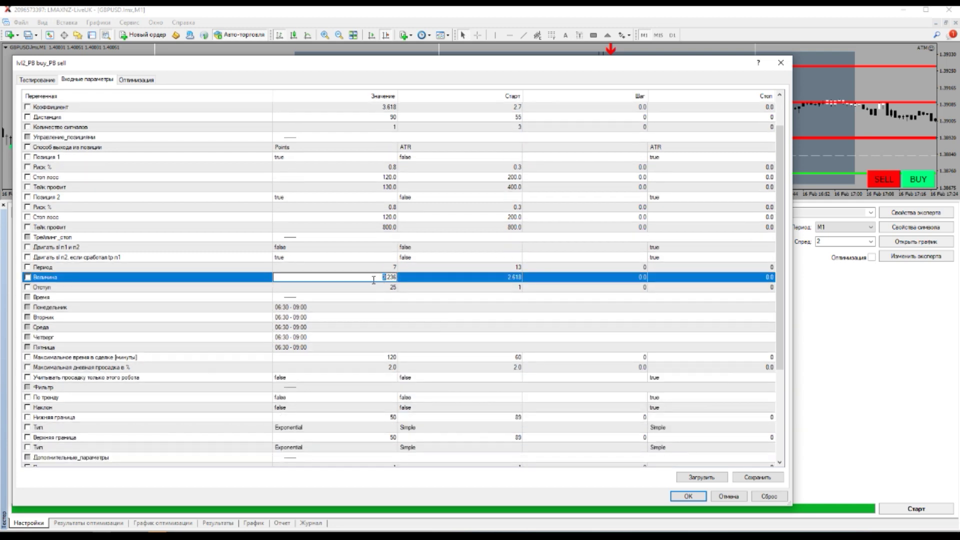
type("2")
left_click(372, 304)
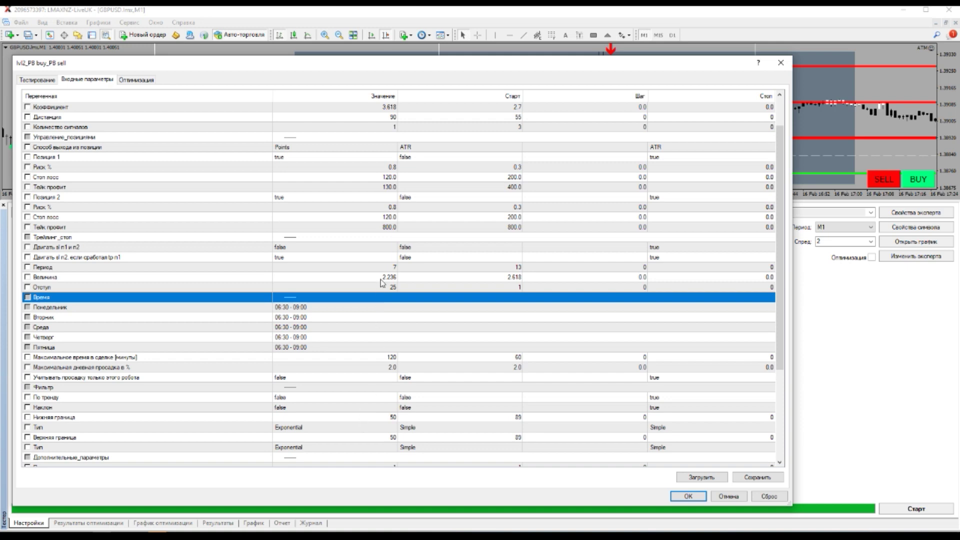
Enable the trend filter by setting По тренду to true in the Фильтр section
scroll(413, 375, "down", 1)
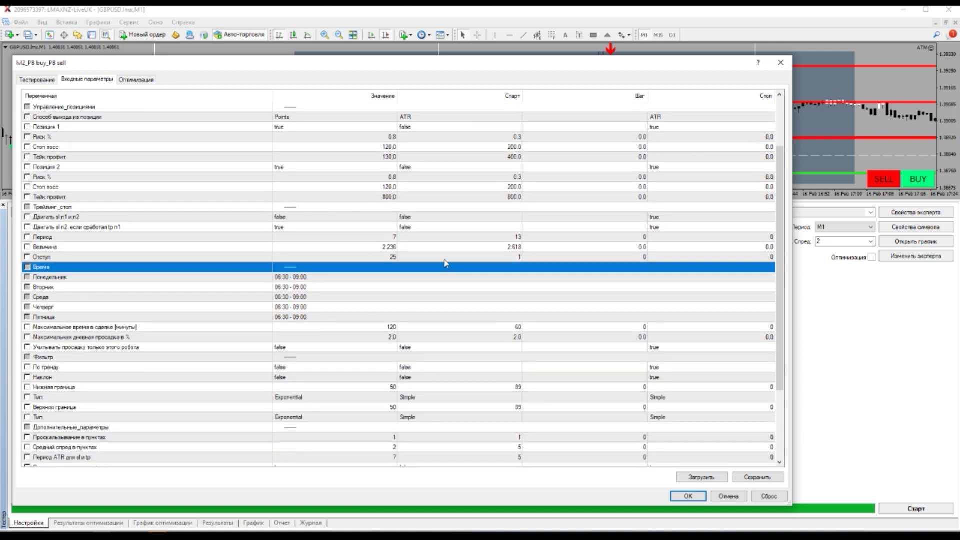
left_click(378, 249)
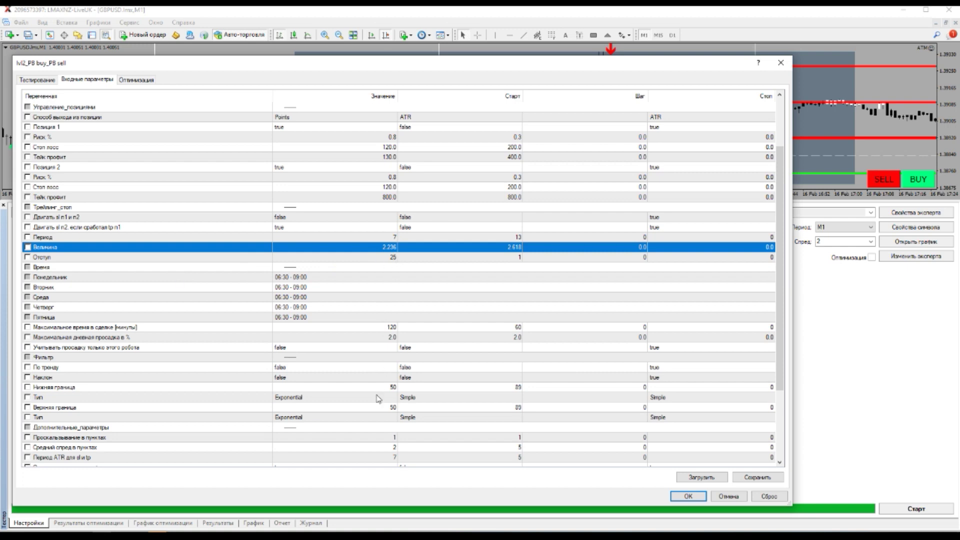
left_click(348, 369)
left_click(349, 369)
left_click(337, 388)
Set the Тип of both the lower and upper filter boundaries to Simple
left_click(325, 397)
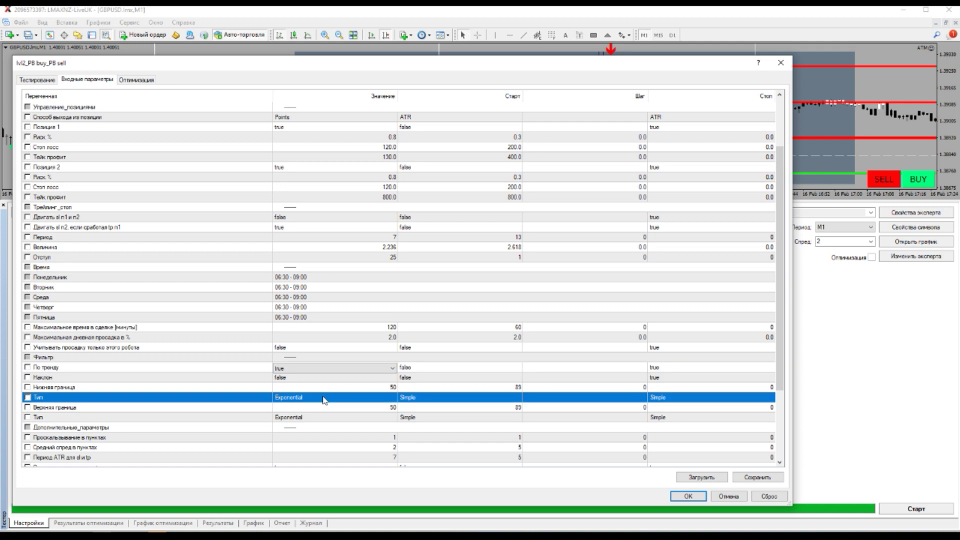
left_click(325, 397)
left_click(315, 406)
left_click(306, 418)
left_click(306, 420)
left_click(304, 427)
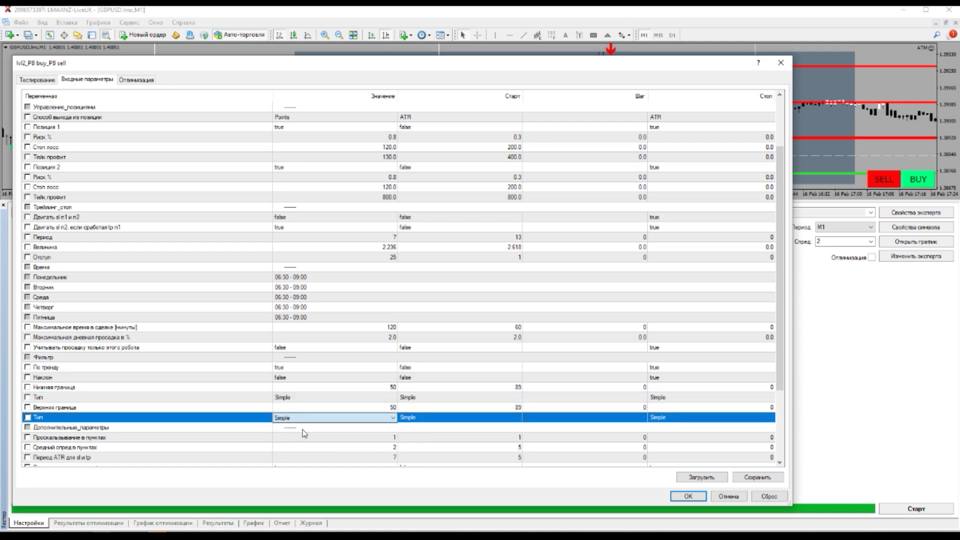
Set the filter's lower boundary (Нижняя граница) and upper boundary (Верхняя граница) to 144
left_click(377, 388)
left_click(376, 389)
type("144")
left_click(381, 402)
double_click(385, 407)
type("144")
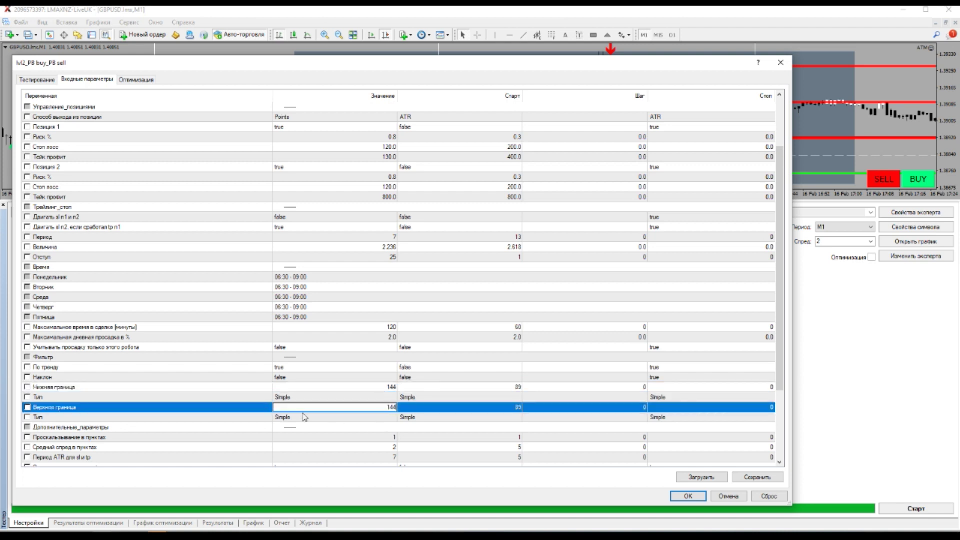
Set both filter boundary types to Exponential and run the backtest, reviewing its balance graph and report
left_click(305, 400)
left_click(305, 401)
left_click(300, 413)
left_click(300, 418)
left_click(300, 418)
left_click(305, 434)
left_click(688, 496)
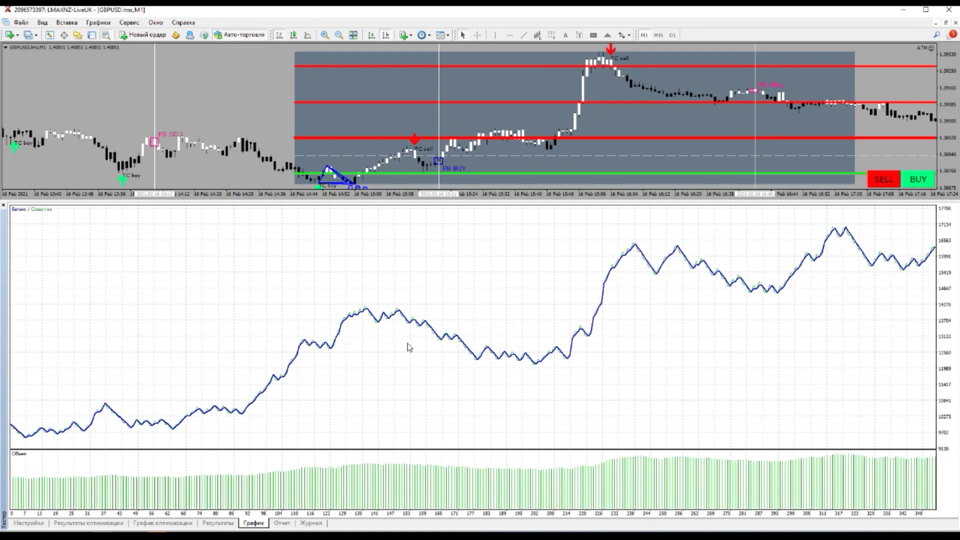
left_click(283, 524)
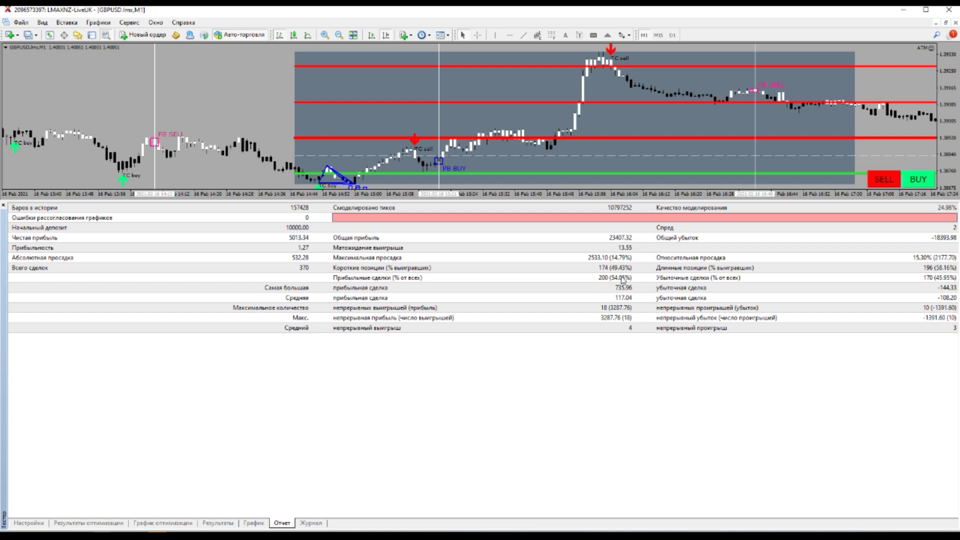
Reopen the expert's input parameters and set the maximum daily drawdown to 1.0%
left_click(30, 523)
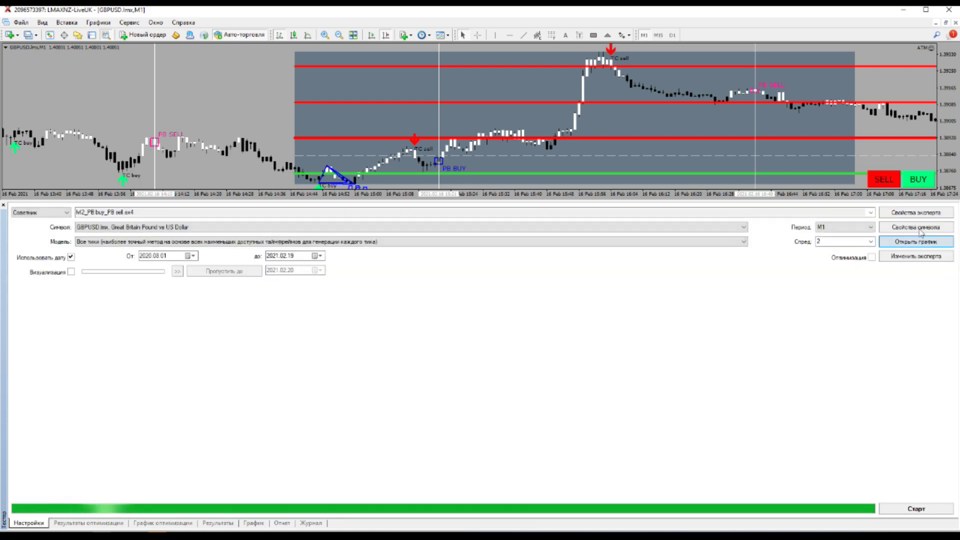
left_click(917, 212)
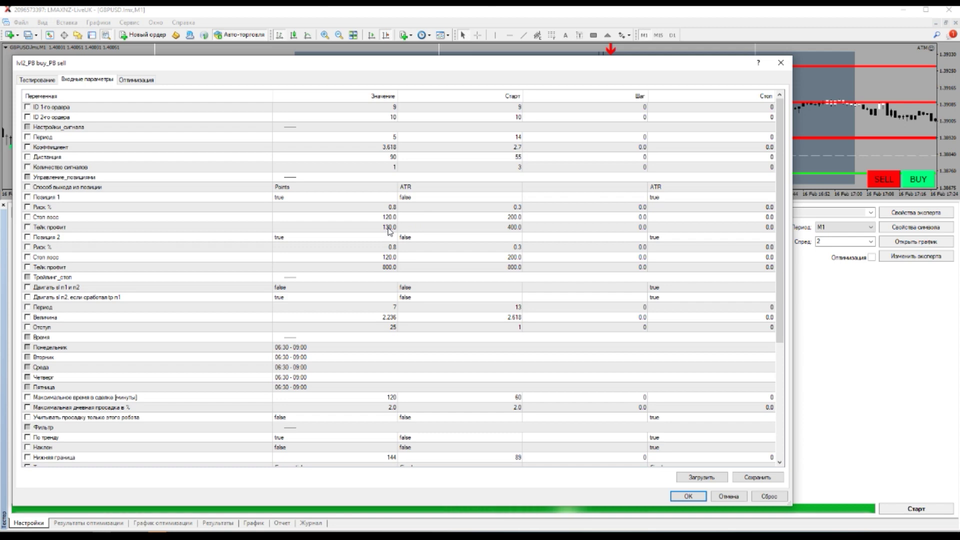
double_click(393, 409)
left_click(380, 427)
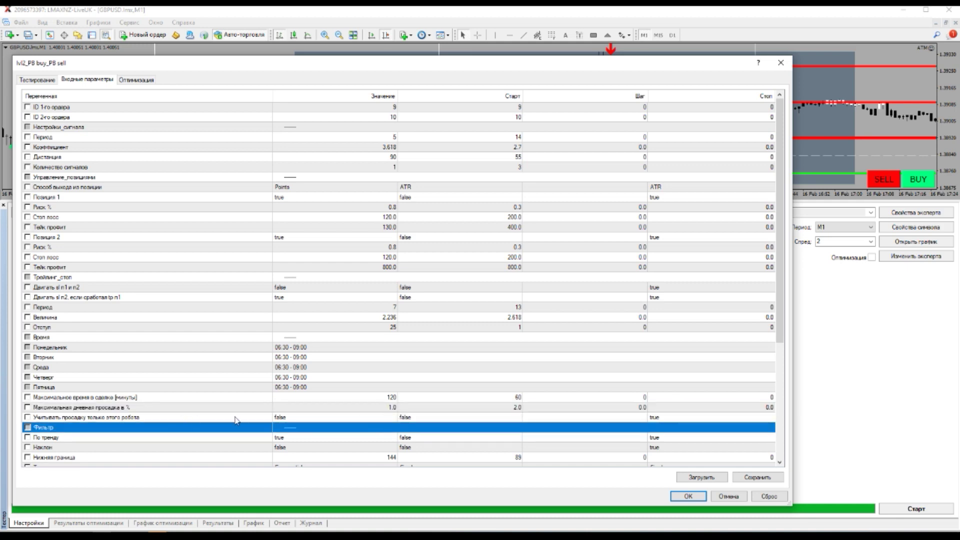
left_click(688, 496)
Run the backtest with the 1.0% daily drawdown limit and review its balance graph and report
left_click(916, 509)
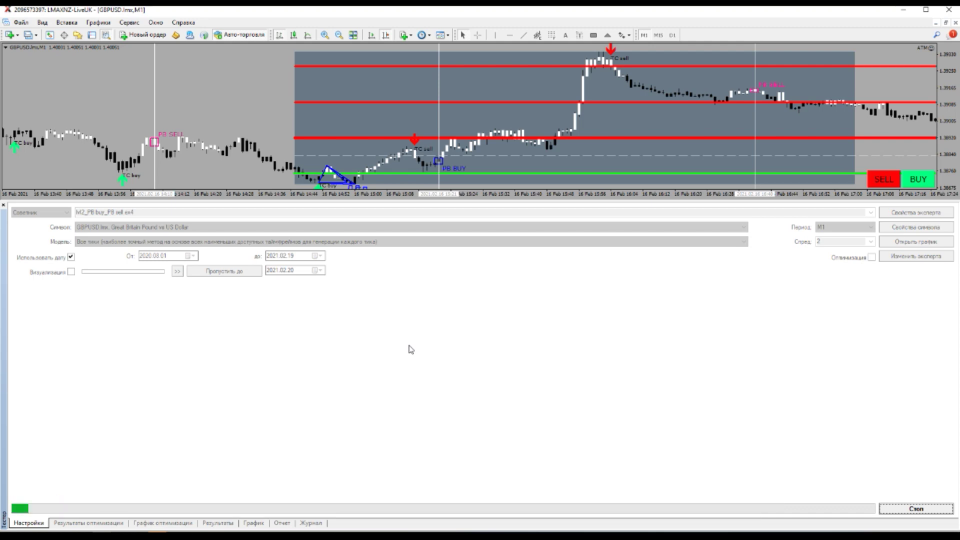
left_click(254, 522)
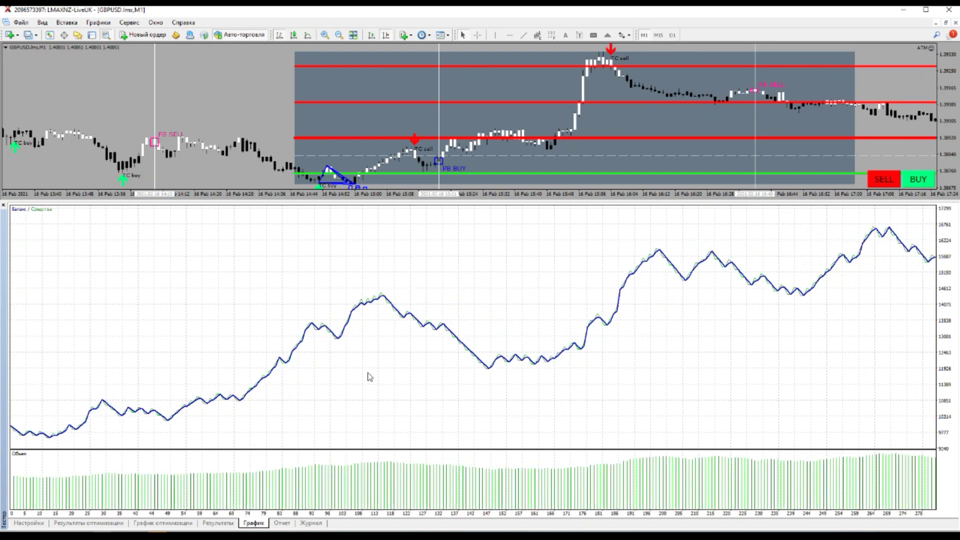
left_click(282, 523)
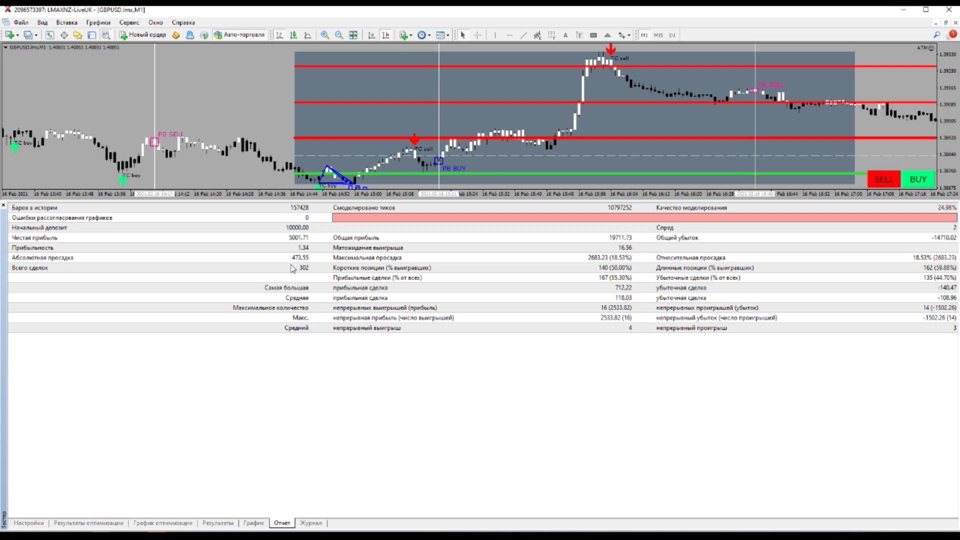
Reopen the expert's input parameters and set Monday's (Понедельник) trading hours to 07:15 - 09:00
left_click(28, 523)
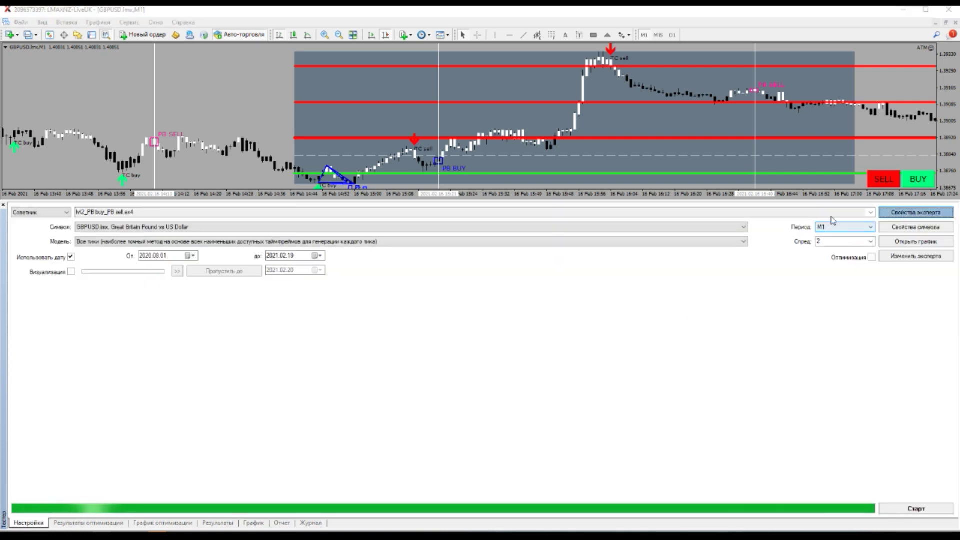
left_click(917, 212)
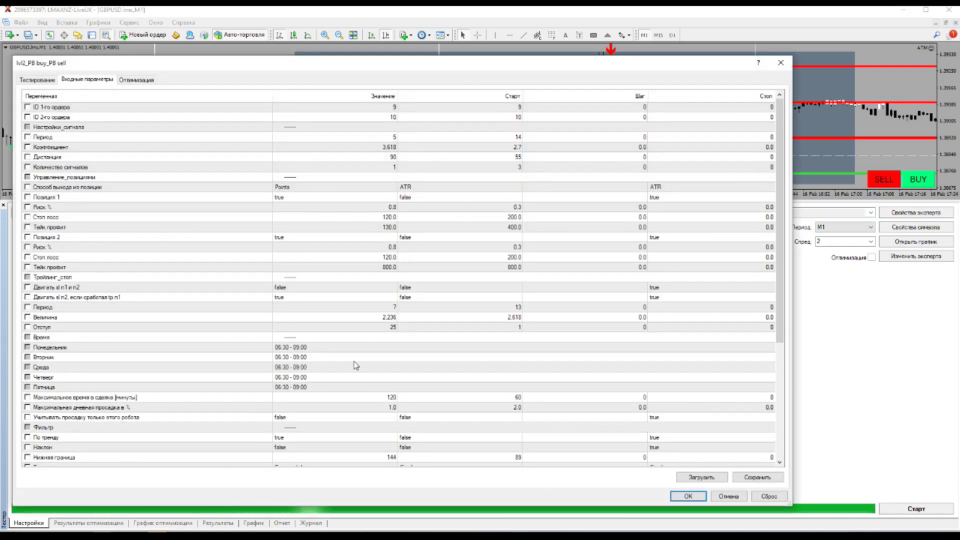
double_click(287, 349)
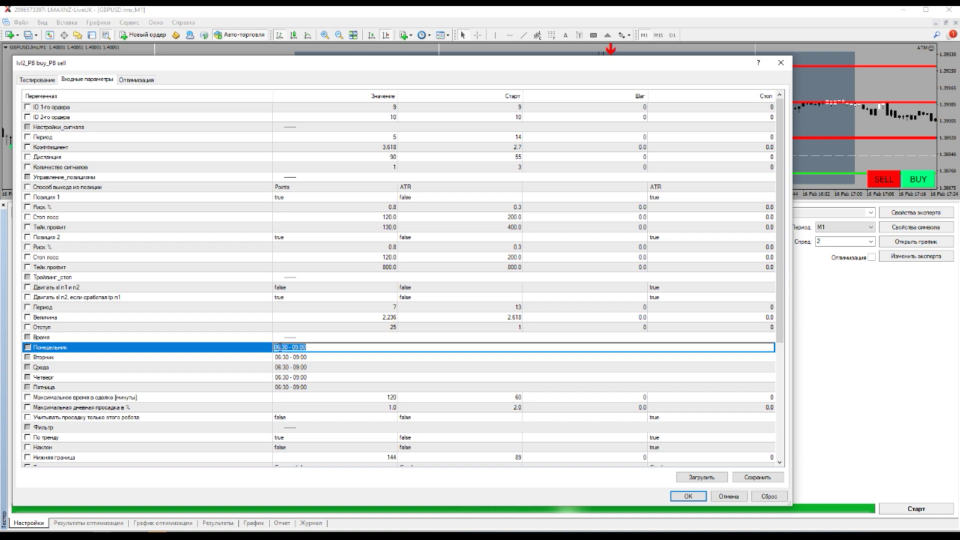
double_click(277, 348)
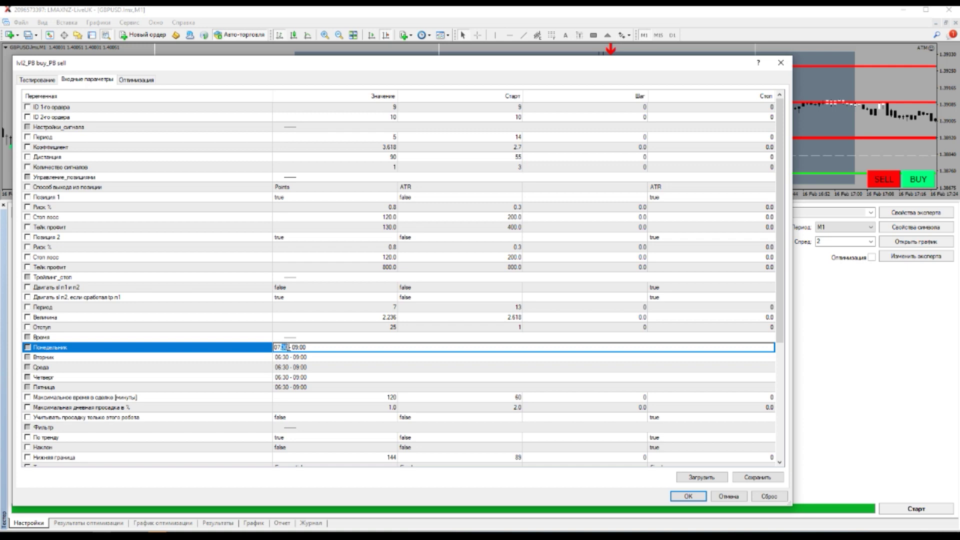
left_click(293, 359)
Copy Monday's 07:15 - 09:00 trading hours to Tuesday through Friday
left_click(302, 349)
key("ctrl+c")
double_click(301, 357)
key("ctrl+v")
double_click(301, 367)
key("ctrl+v")
double_click(301, 378)
key("ctrl+v")
double_click(301, 387)
key("ctrl+v")
key("Down")
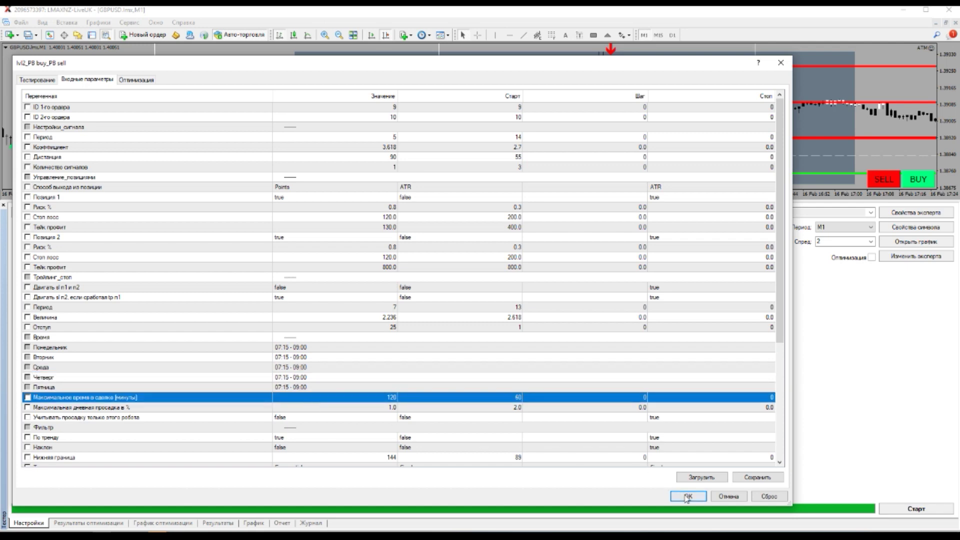
Set the maximum daily drawdown back to 2.0%
double_click(389, 409)
type("2")
left_click(389, 438)
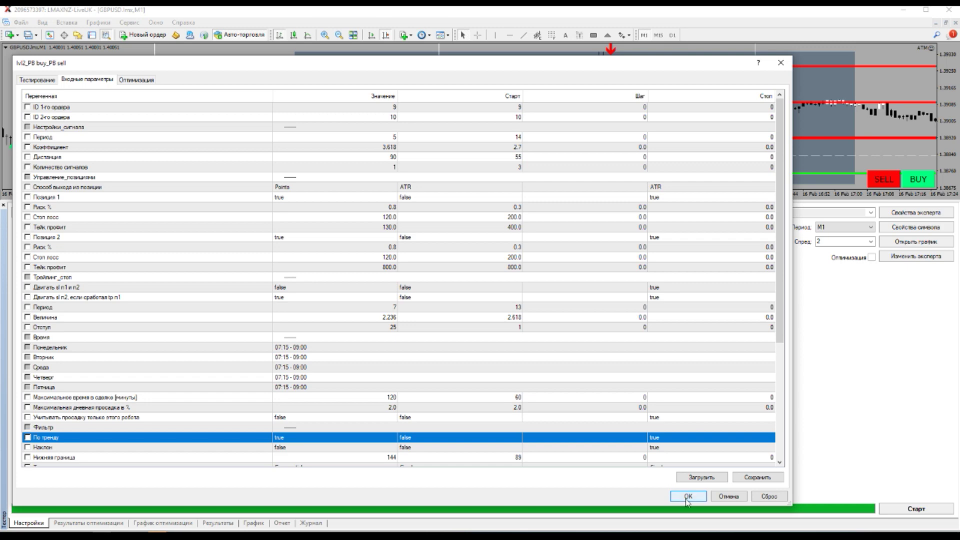
Run the backtest with the 07:15 - 09:00 trading hours and review its balance graph
left_click(688, 496)
left_click(916, 509)
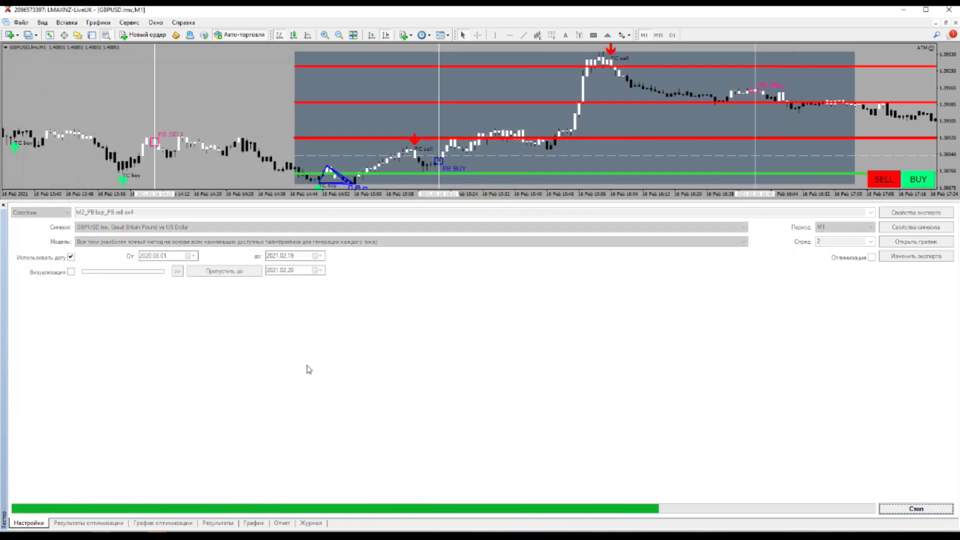
left_click(255, 524)
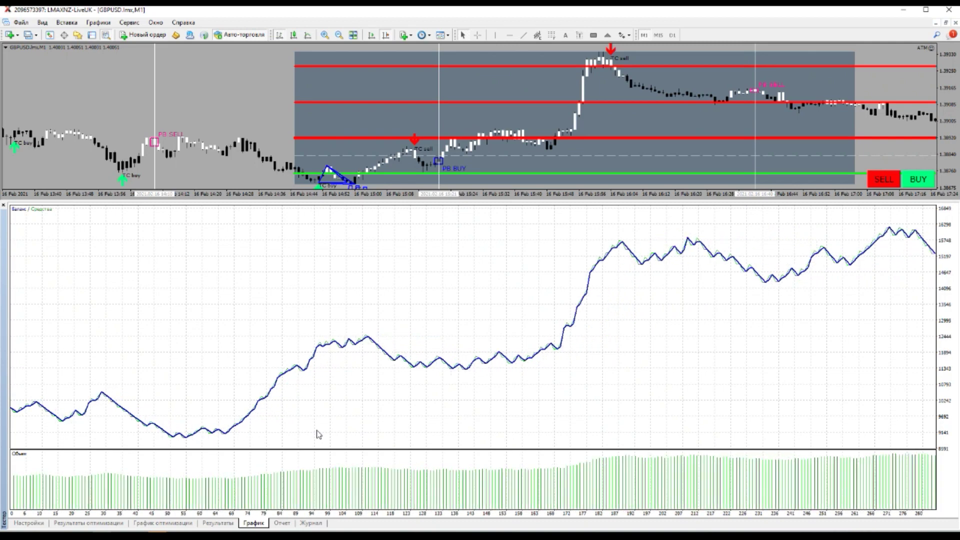
Review the last backtest's report, reopen the expert's input parameters and set the trend filter (По тренду) to false
left_click(282, 523)
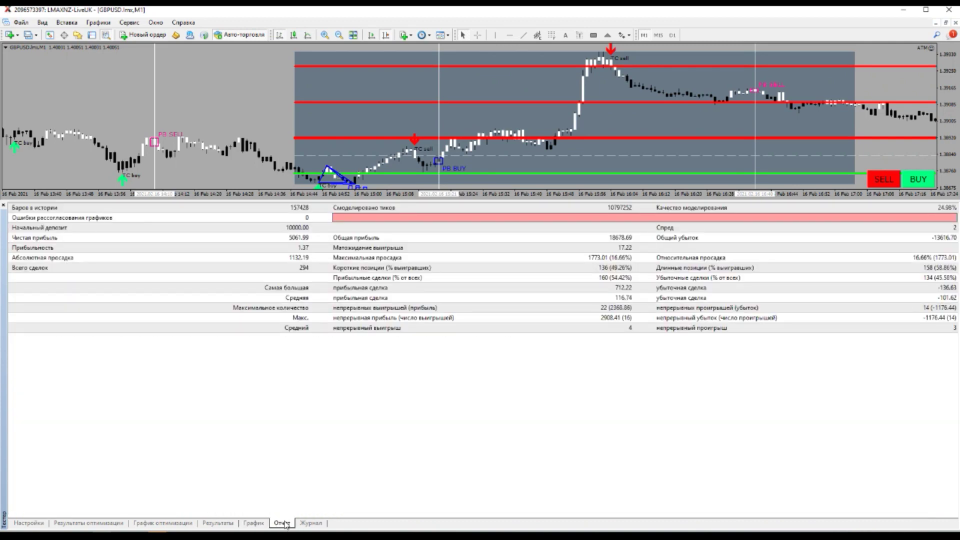
left_click(41, 523)
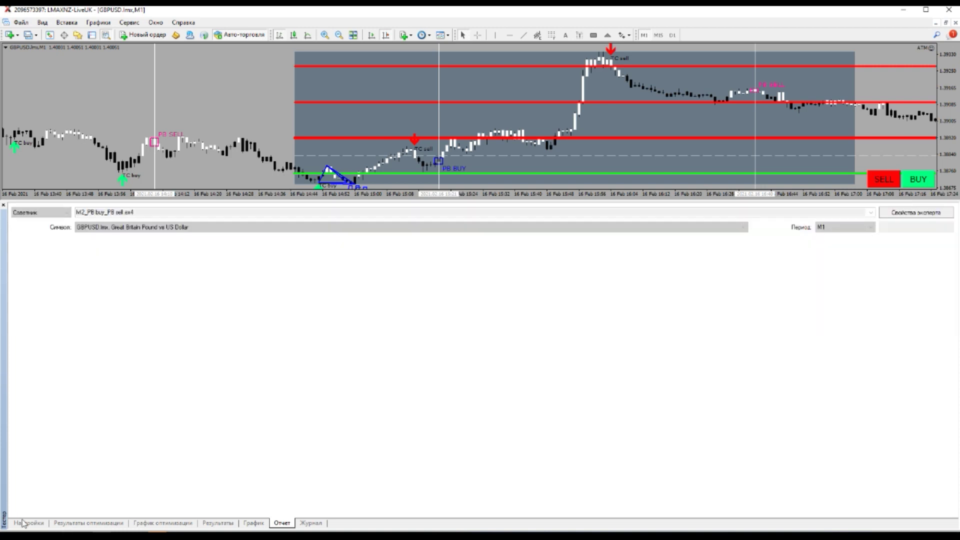
left_click(903, 214)
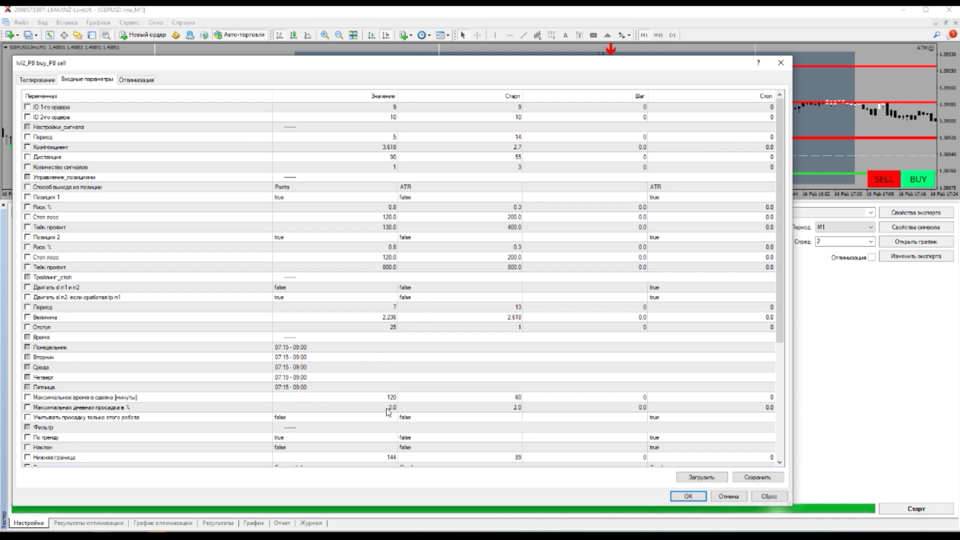
scroll(377, 401, "down", 1)
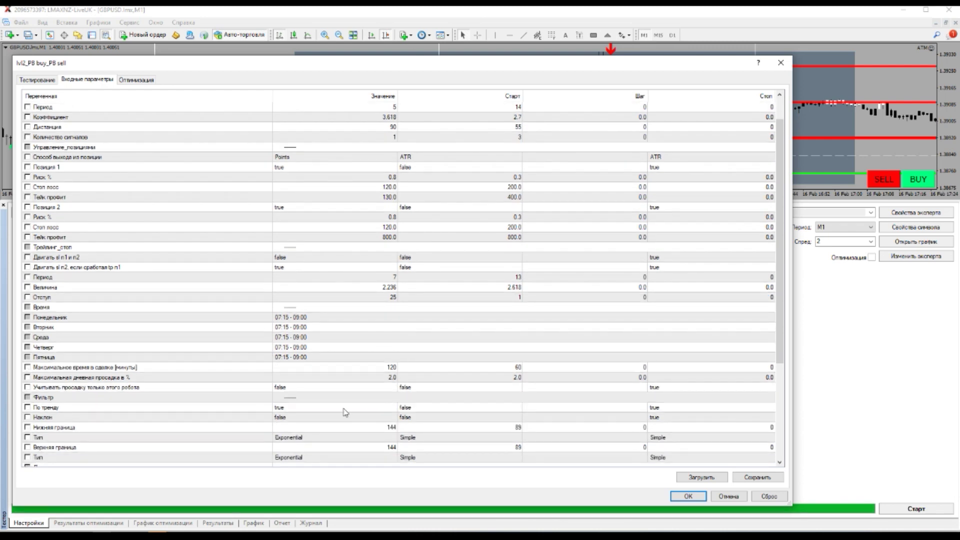
left_click(343, 409)
left_click(329, 426)
left_click(328, 427)
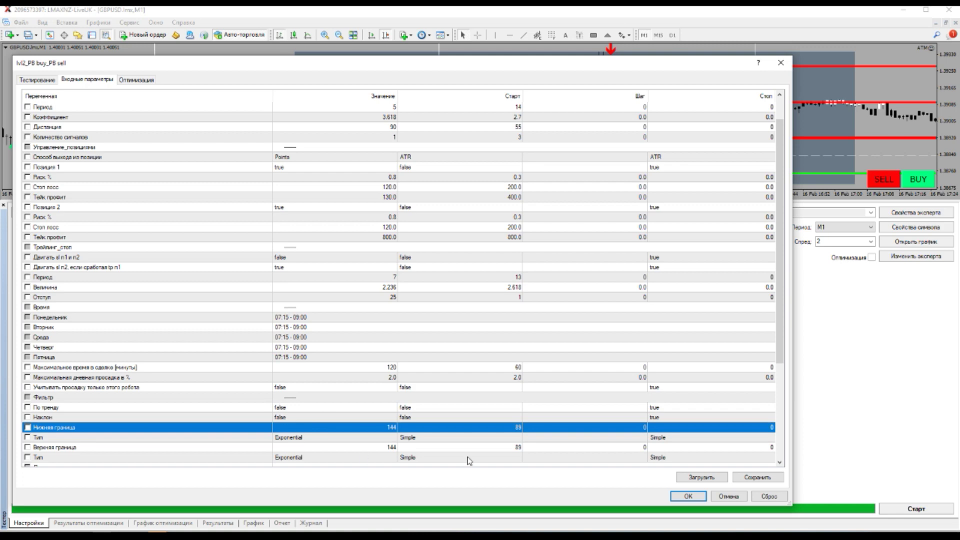
left_click(675, 498)
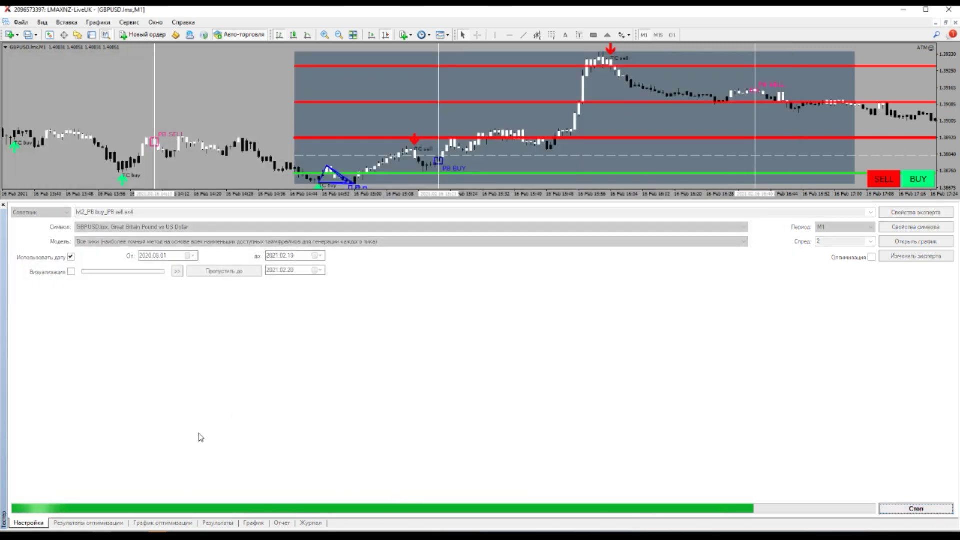
Run the backtest without the trend filter and compare its balance graph with its report
left_click(254, 524)
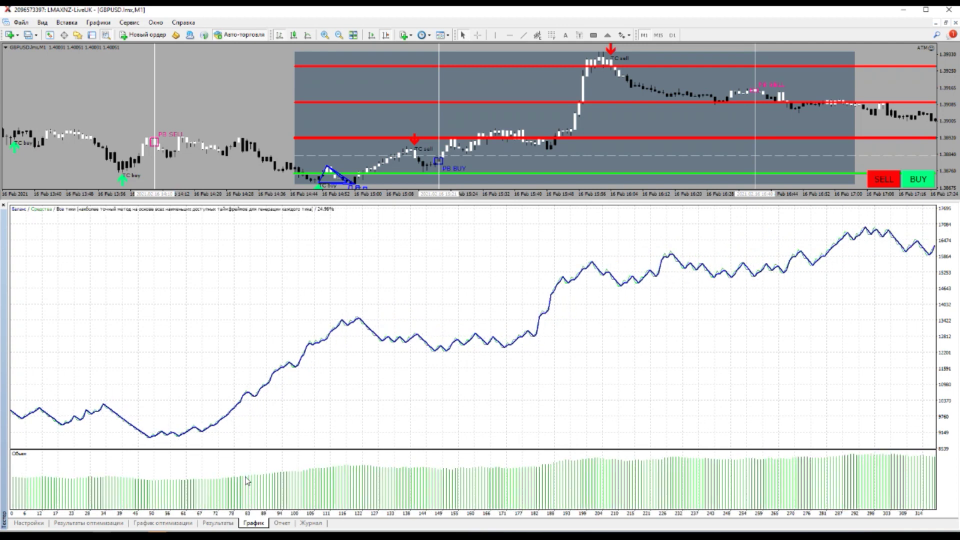
left_click(283, 523)
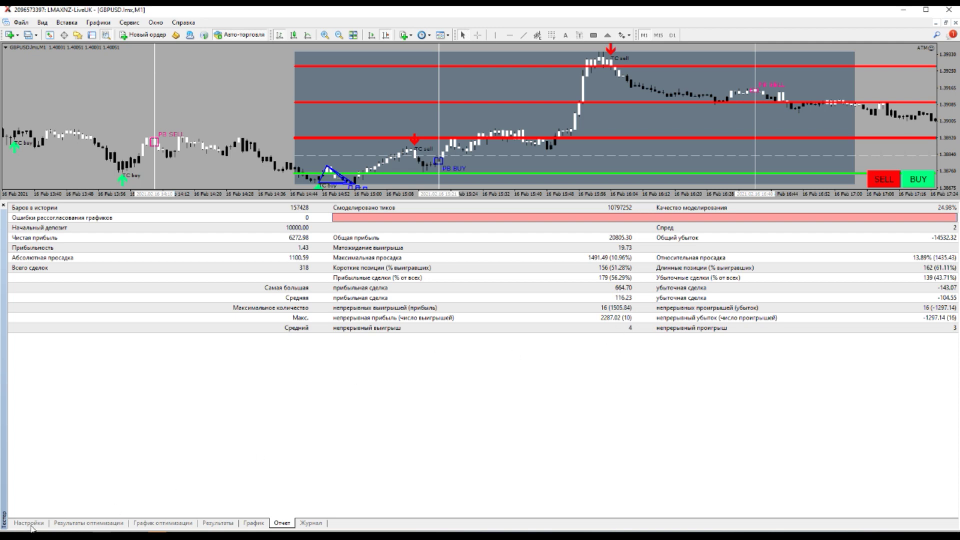
left_click(255, 523)
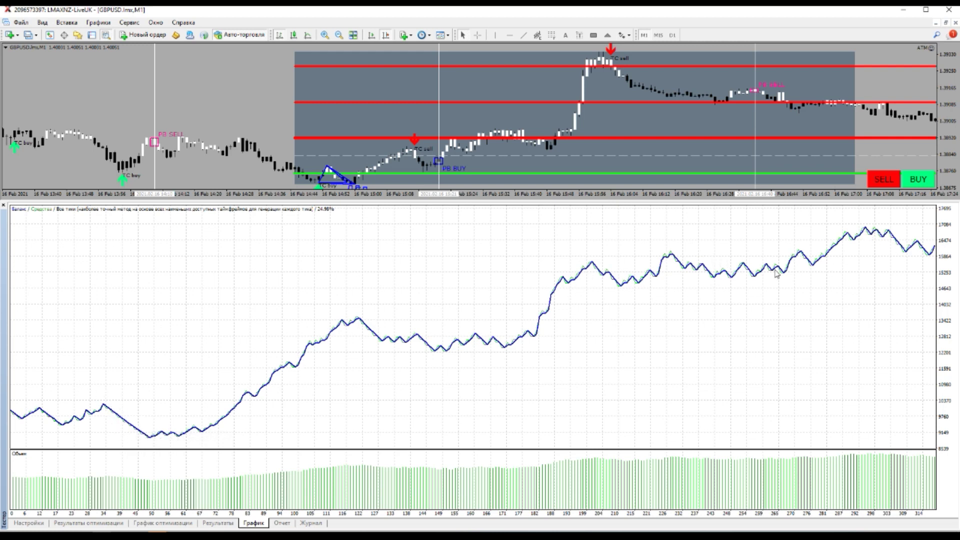
left_click(282, 524)
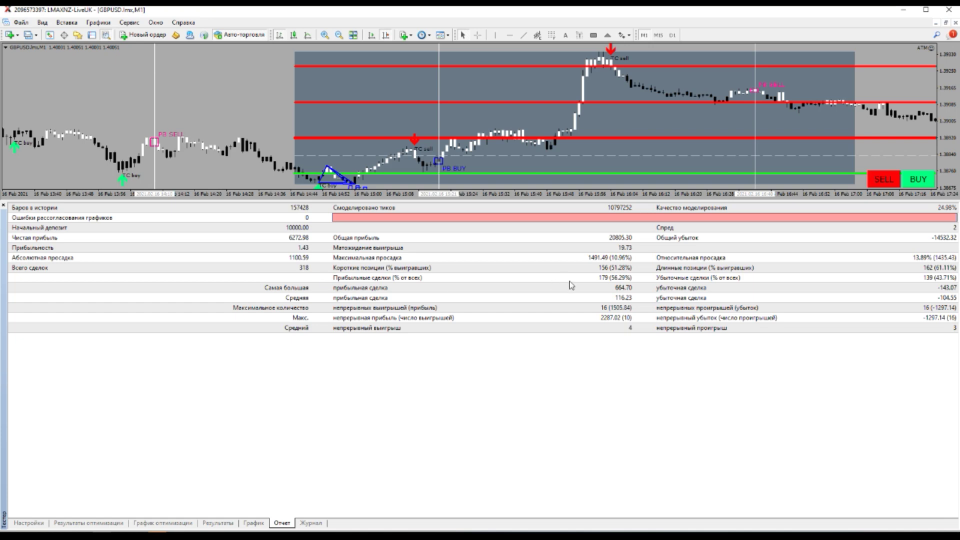
Reopen the expert's input parameters and set the number of signals (Количество сигналов) to 2
left_click(29, 523)
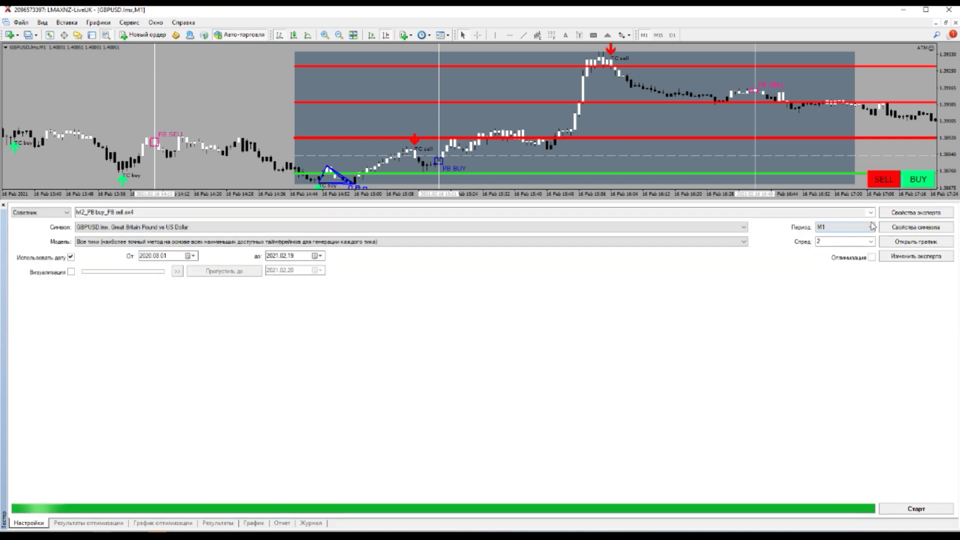
left_click(916, 212)
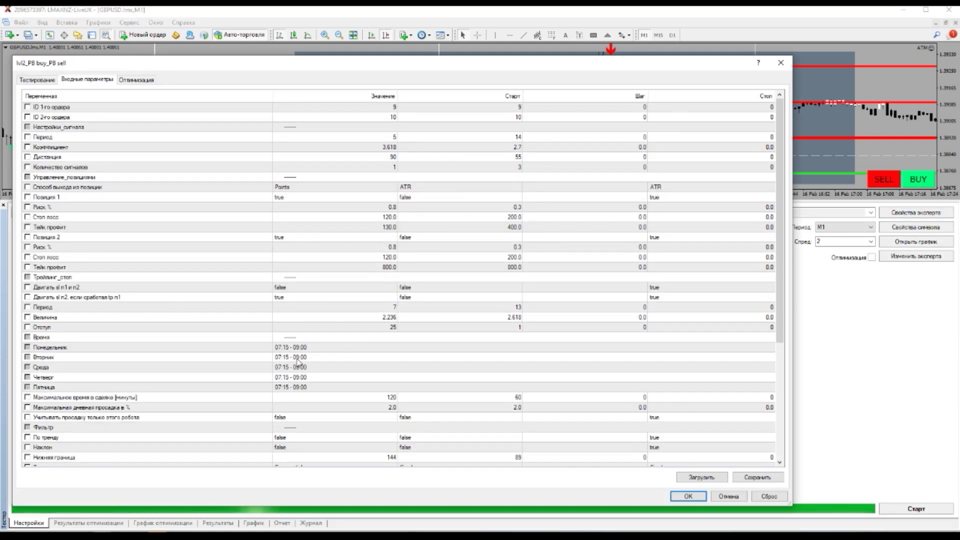
double_click(395, 167)
type("2")
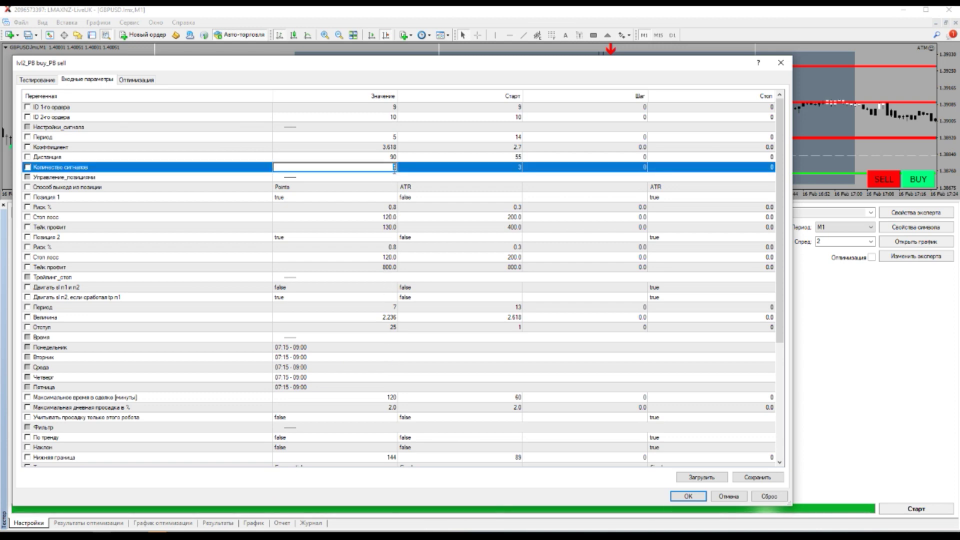
left_click(353, 237)
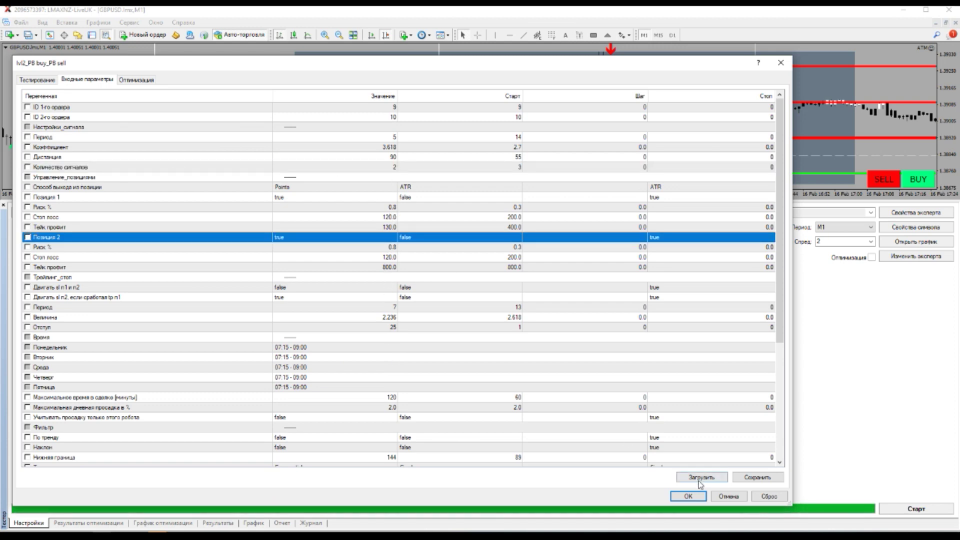
left_click(688, 496)
Run the backtest with two signals and review its balance graph and report
left_click(917, 508)
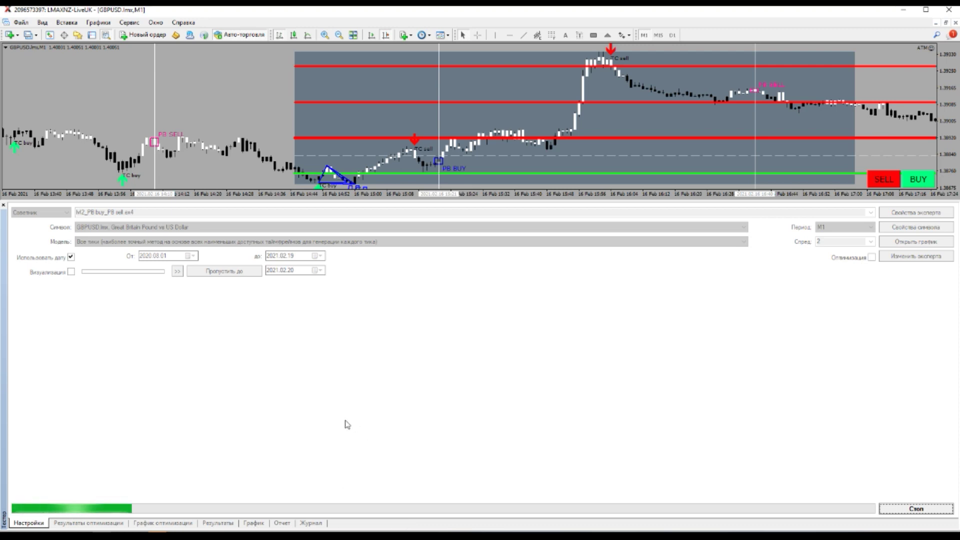
left_click(254, 524)
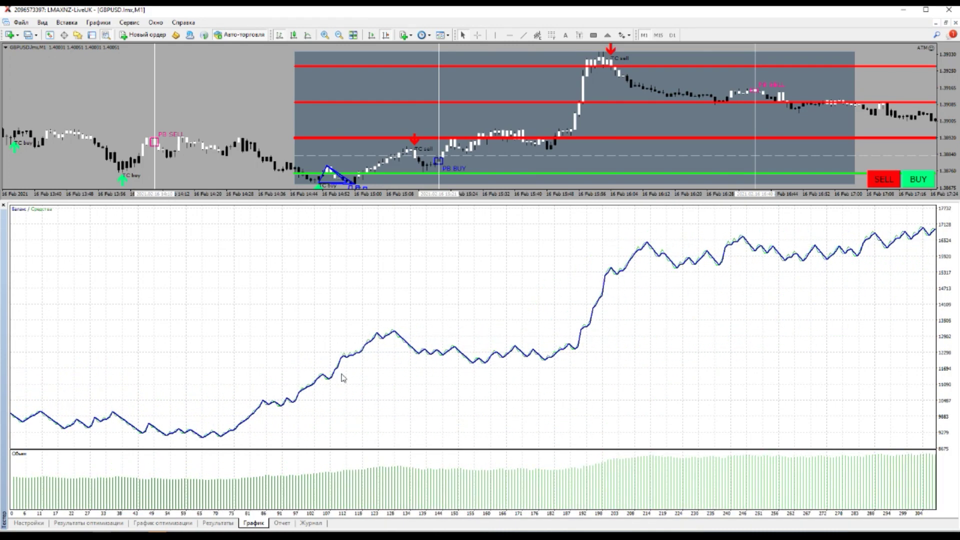
left_click(282, 523)
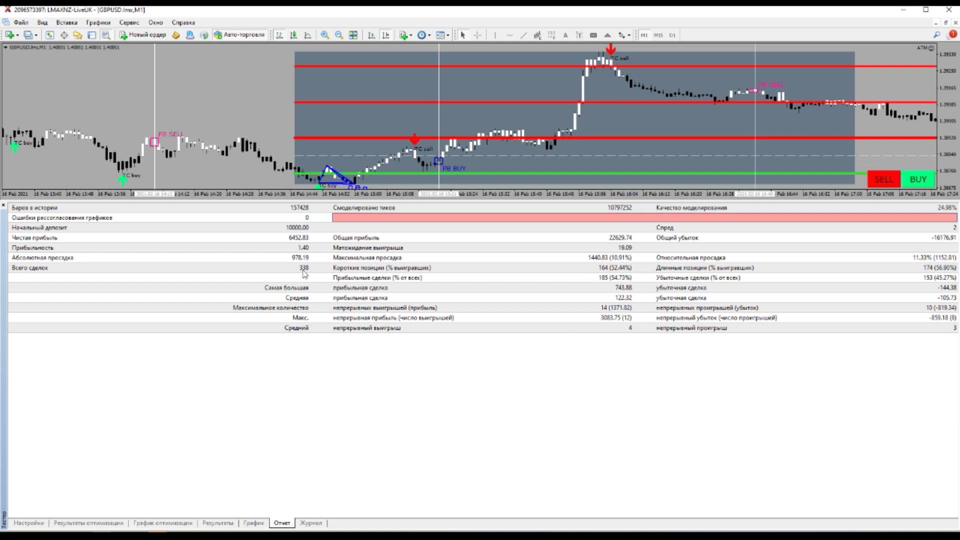
left_click(254, 524)
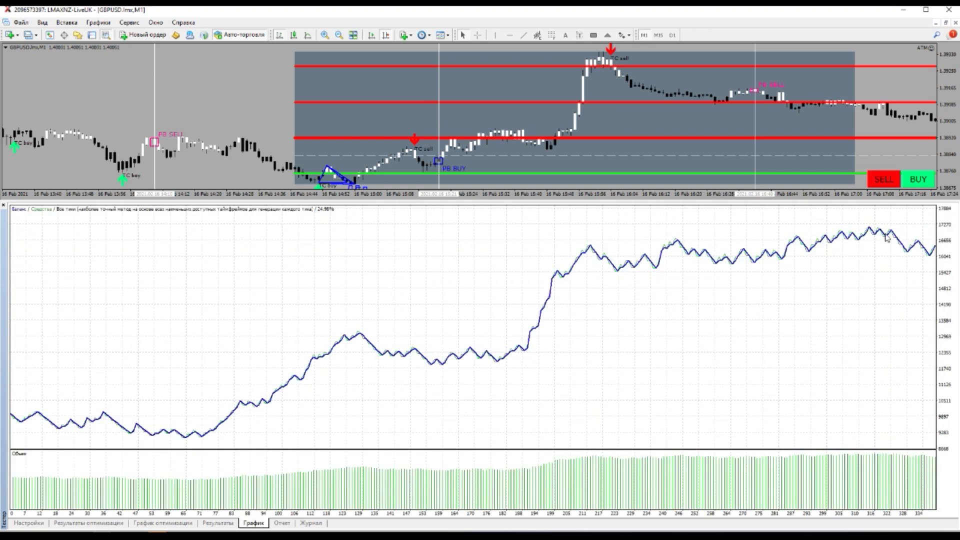
Reopen the expert's input parameters and set the maximum time in a trade to 55 minutes
left_click(29, 522)
left_click(915, 213)
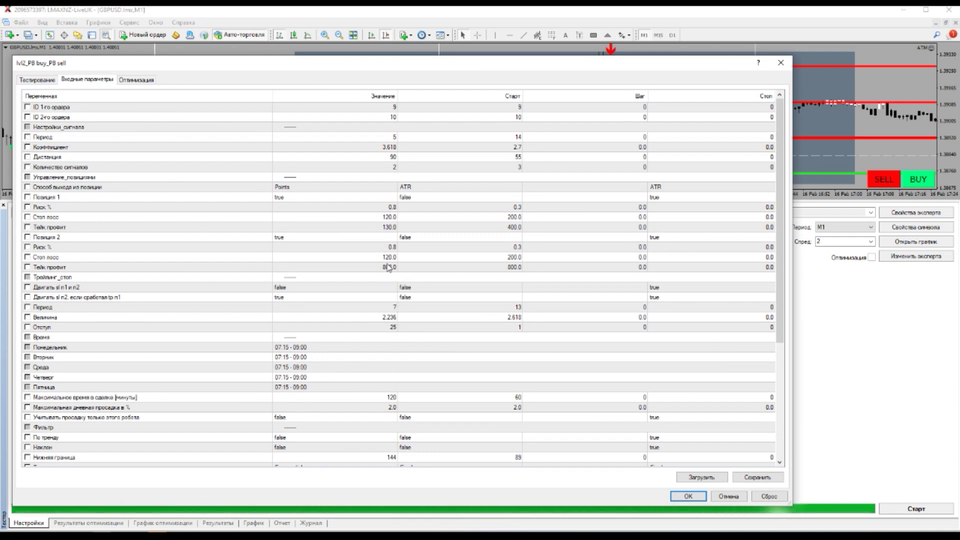
left_click(387, 169)
double_click(385, 398)
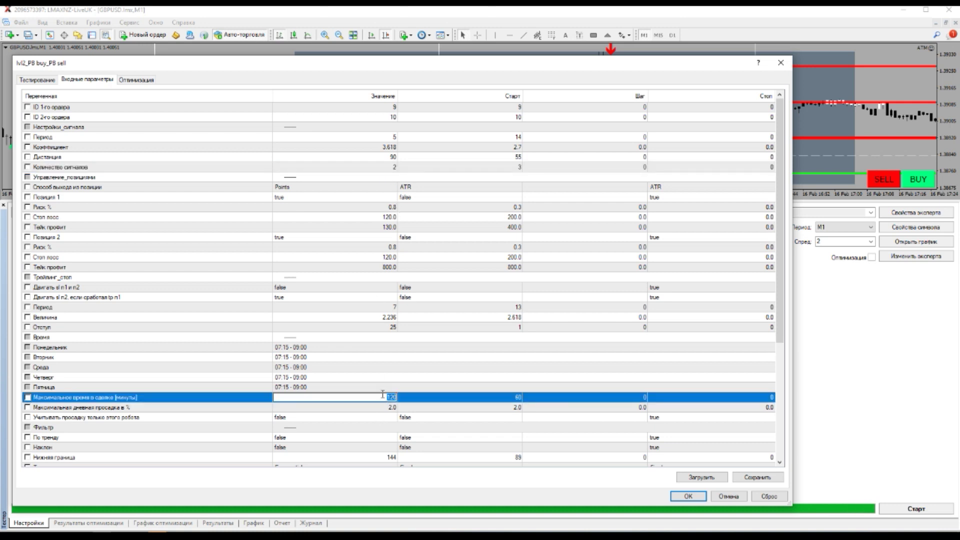
type("54")
key("Return")
double_click(390, 396)
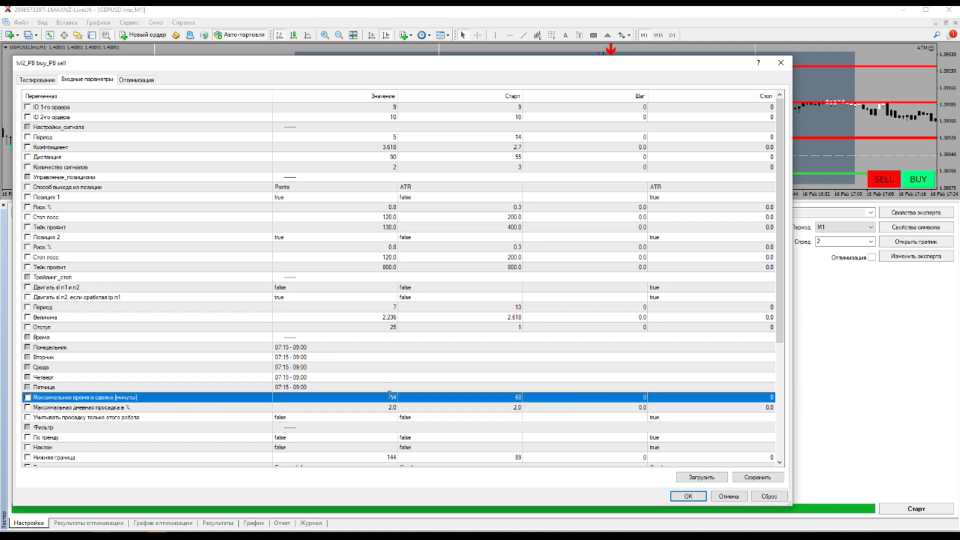
type("55")
left_click(381, 421)
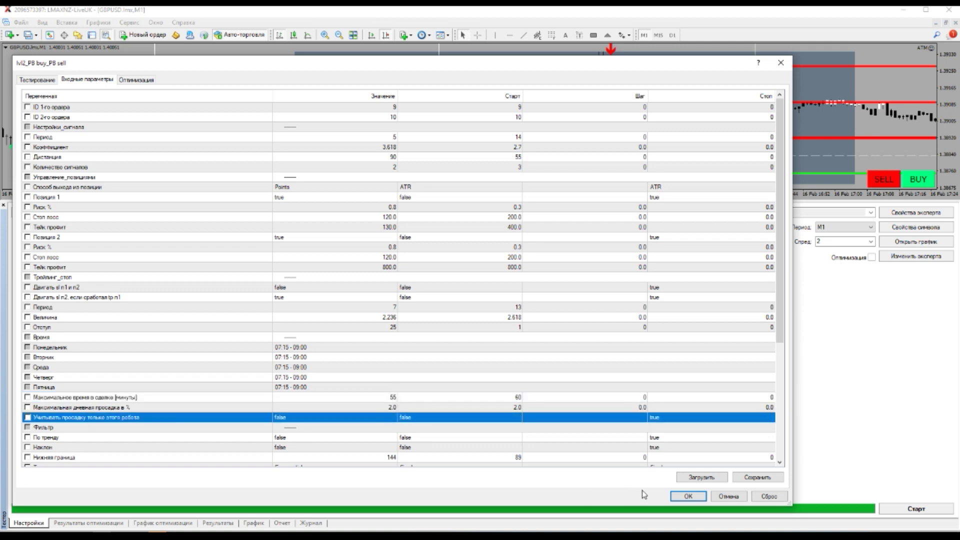
left_click(688, 496)
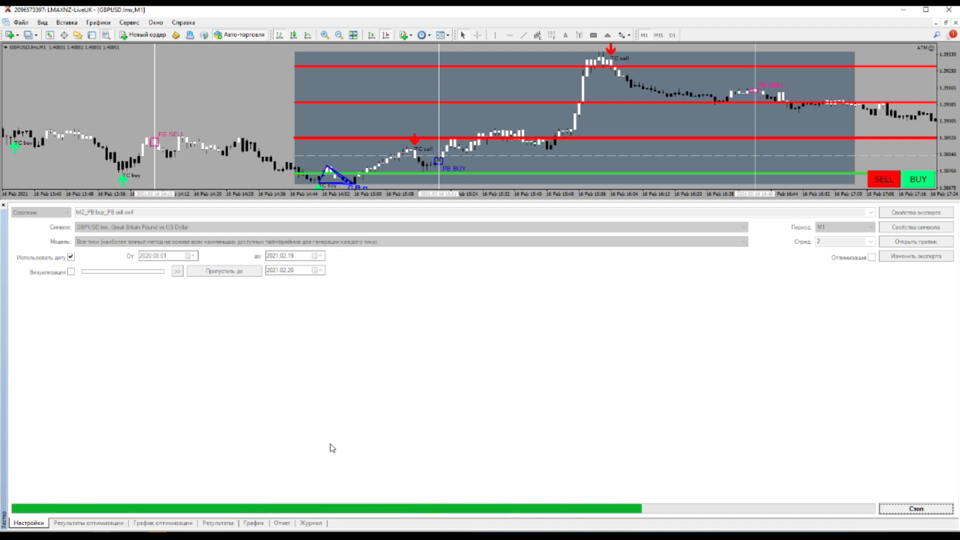
Run the backtest with the 55-minute trade limit and review its balance graph and report
left_click(248, 525)
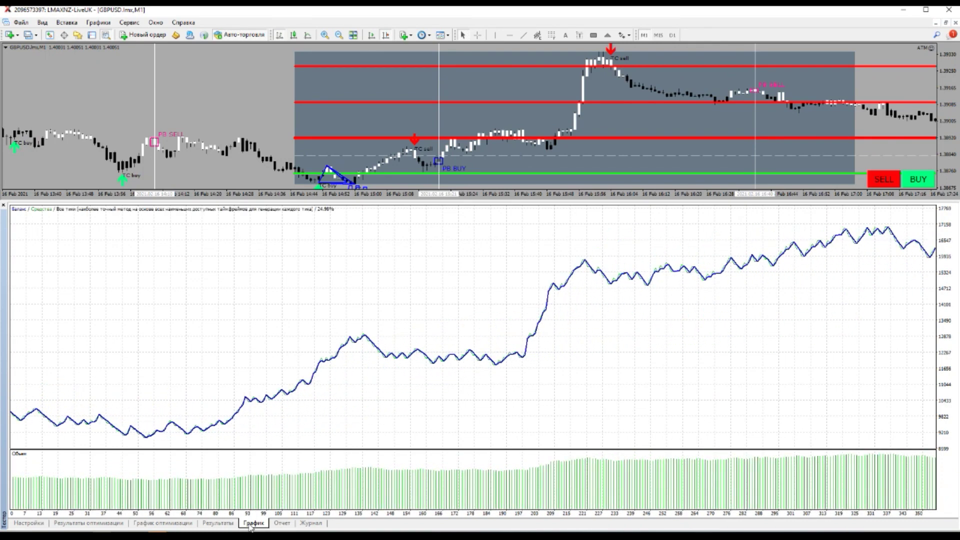
left_click(282, 523)
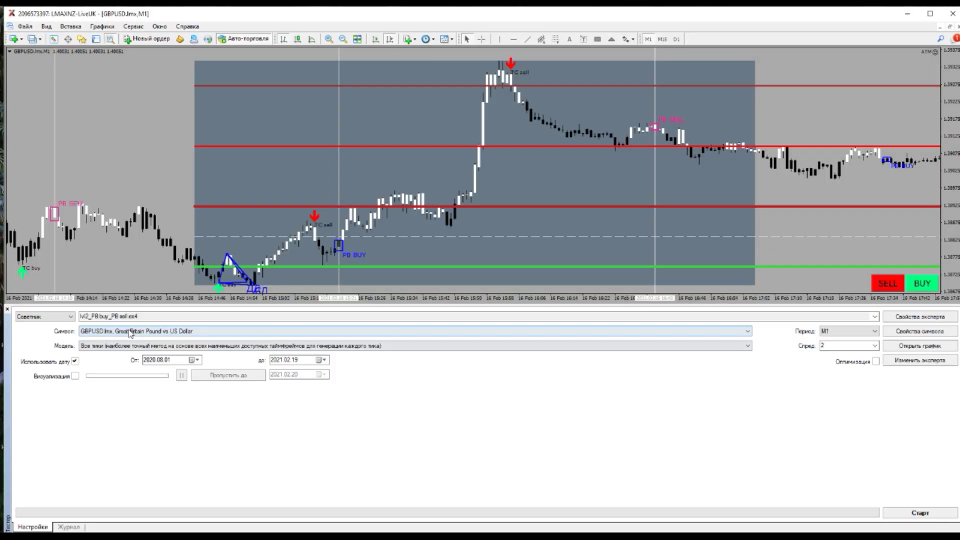
Switch the tested symbol to EURUSD.lmx and set Position 1's (Позиция 1) stop loss to 110 and take profit to 120
left_click(131, 331)
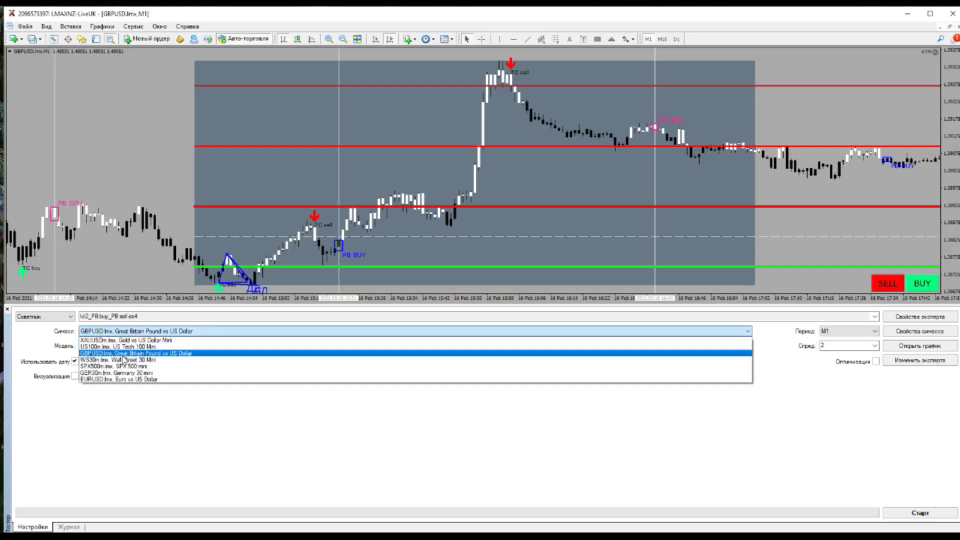
left_click(116, 380)
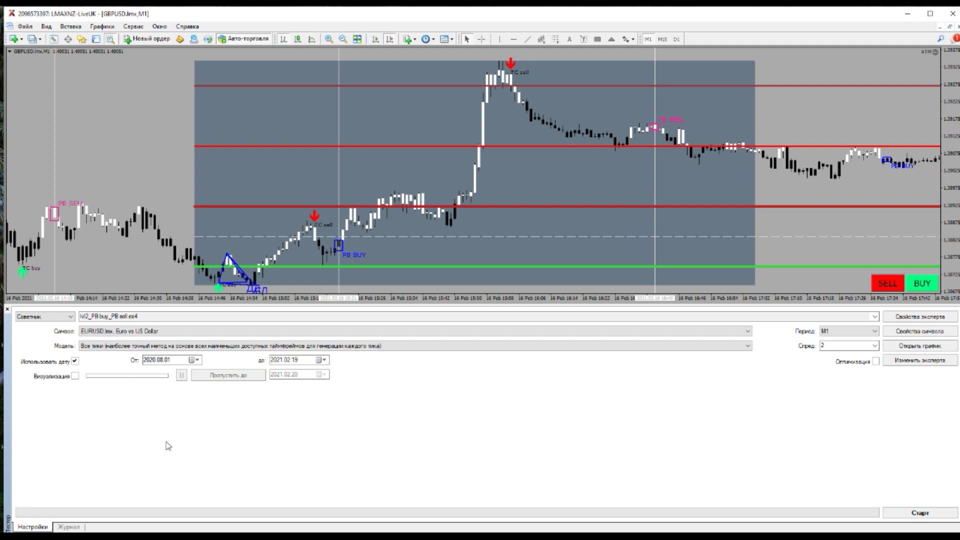
left_click(920, 316)
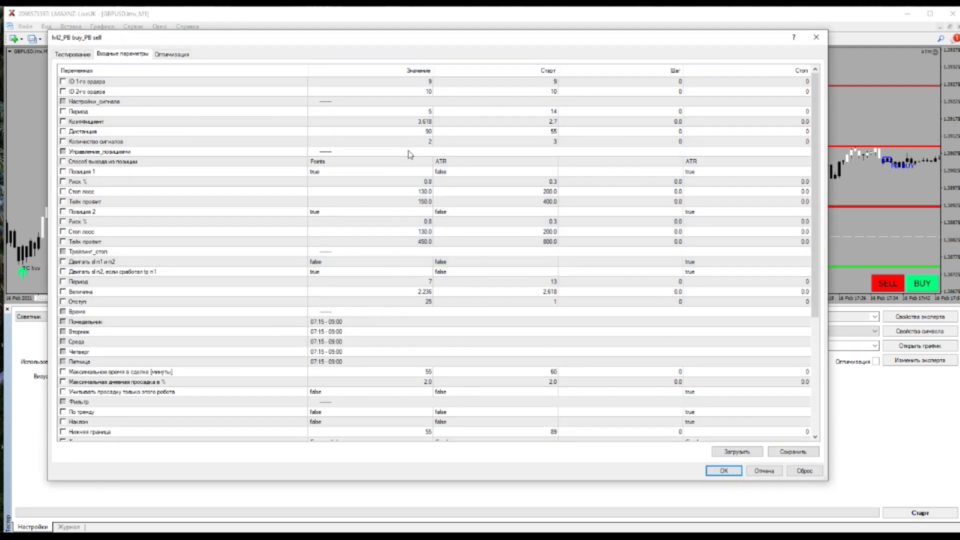
double_click(420, 192)
type("110")
key("Return")
double_click(422, 192)
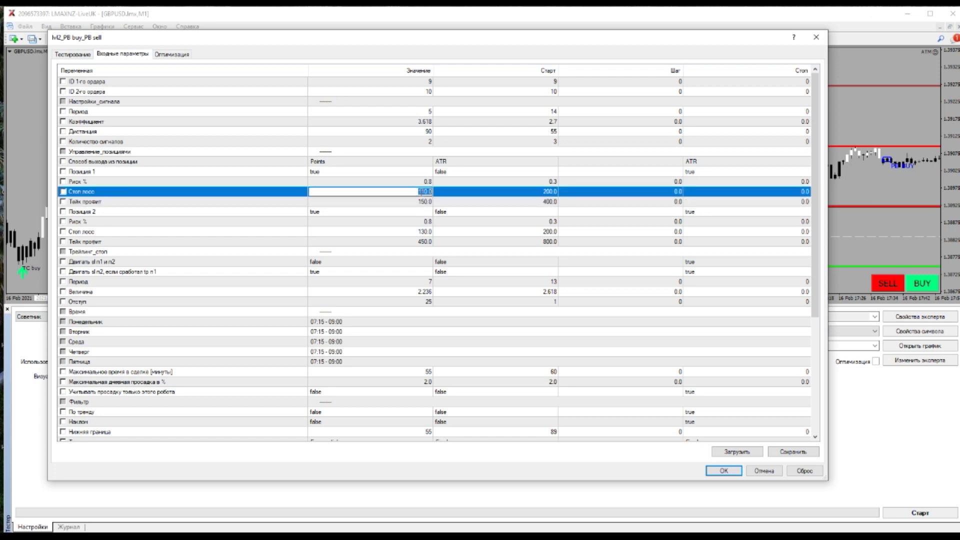
double_click(421, 202)
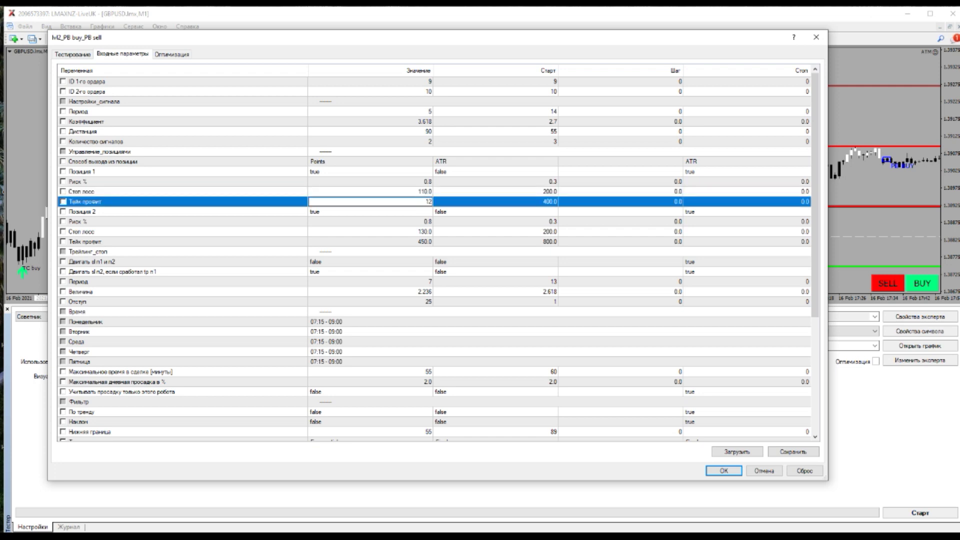
type("120")
Set Position 2's (Позиция 2) stop loss to 110 and take profit to 250, and apply the parameters
double_click(413, 232)
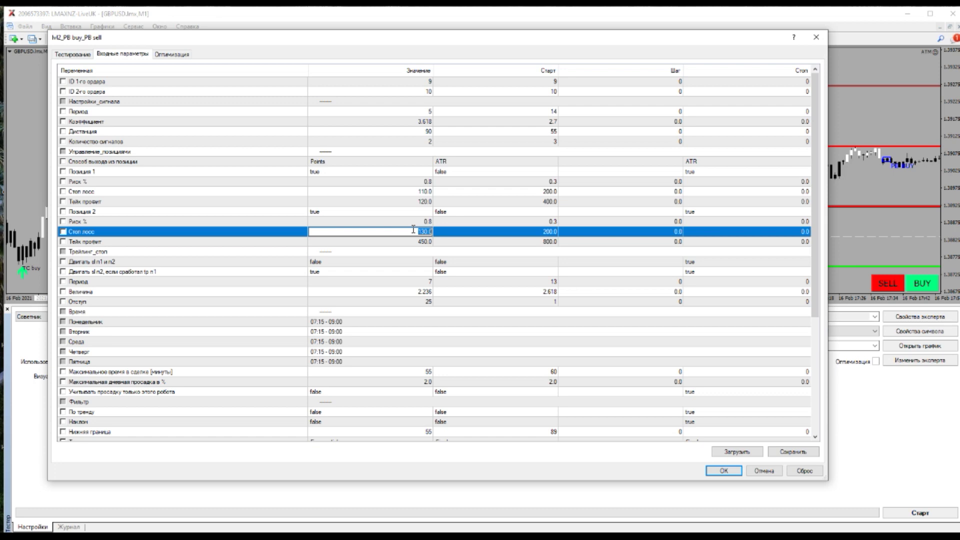
type("110")
double_click(414, 242)
type("250")
left_click(416, 252)
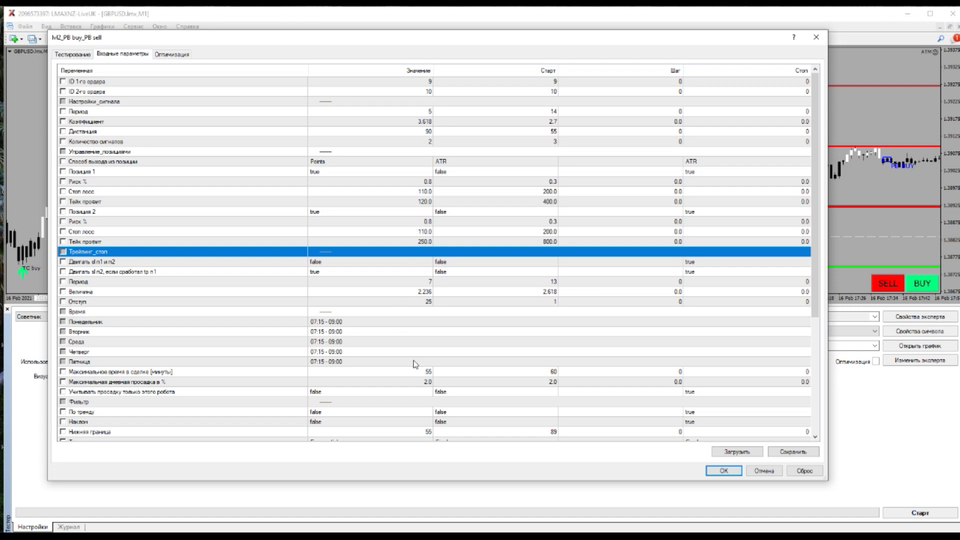
left_click(344, 321)
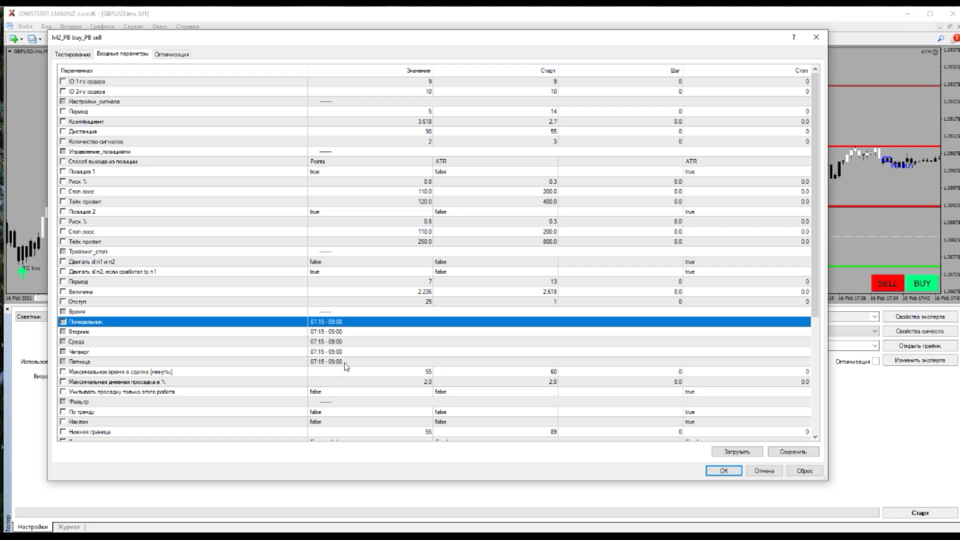
left_click(723, 470)
Run the EURUSD M1 backtest and review its balance graph
left_click(920, 513)
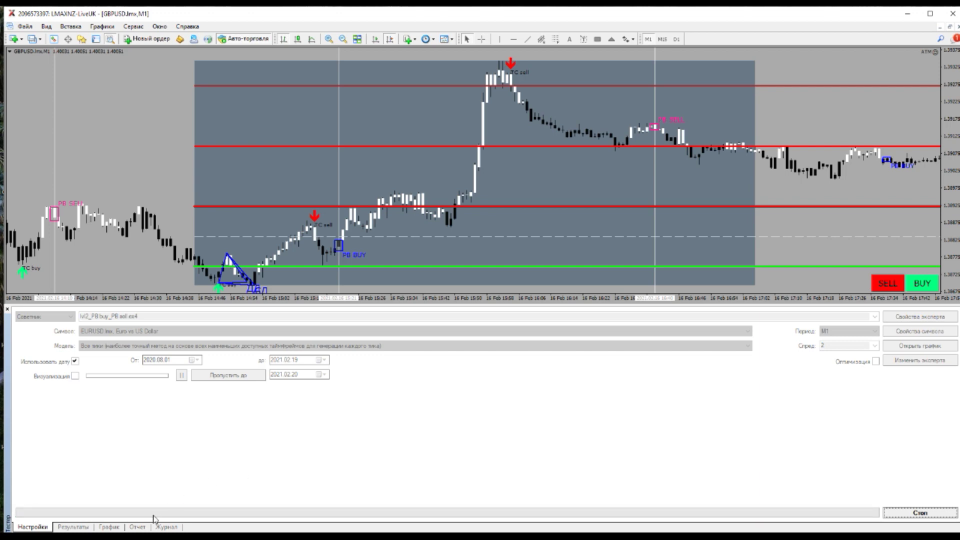
left_click(113, 528)
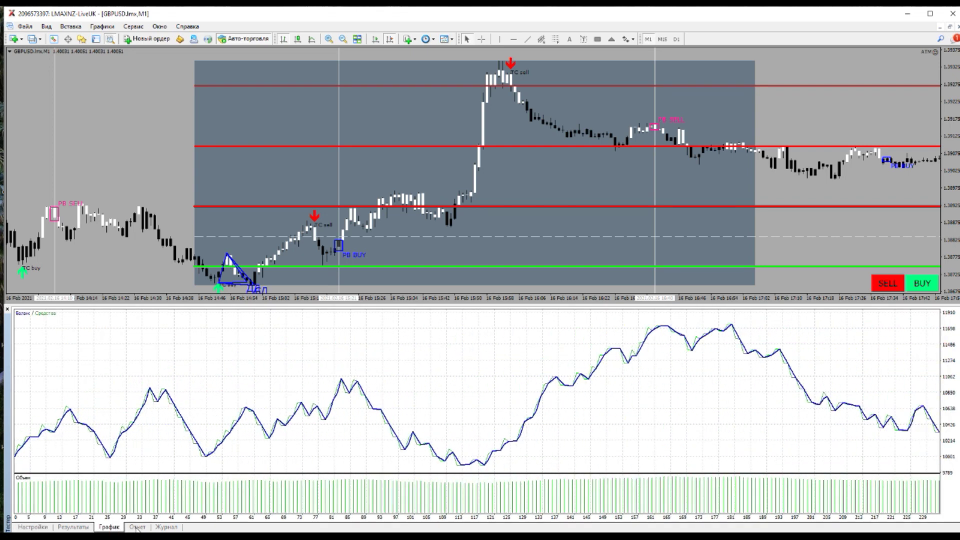
Check the EURUSD backtest report, and set the signal distance (Дистанция) to 10 and the number of signals (Количество сигналов) to 1
left_click(137, 527)
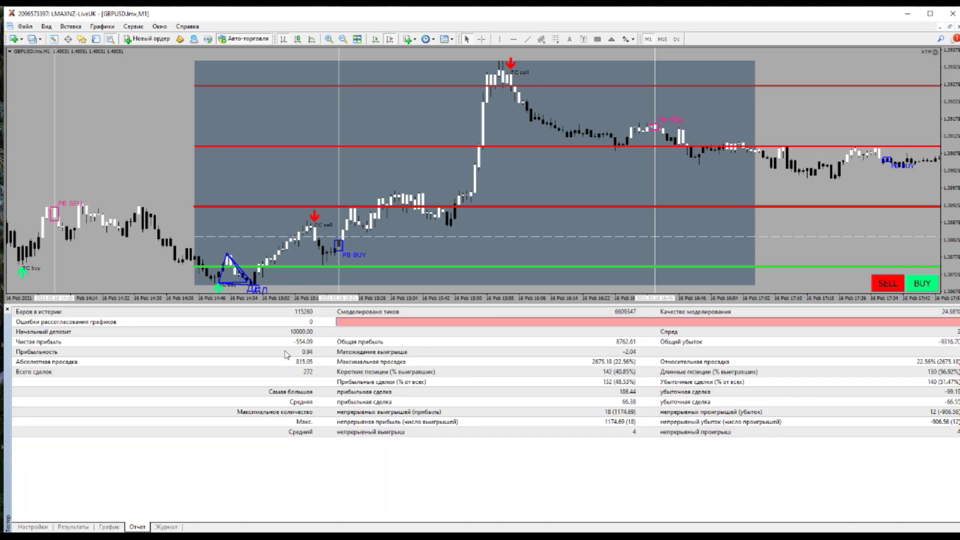
left_click(31, 527)
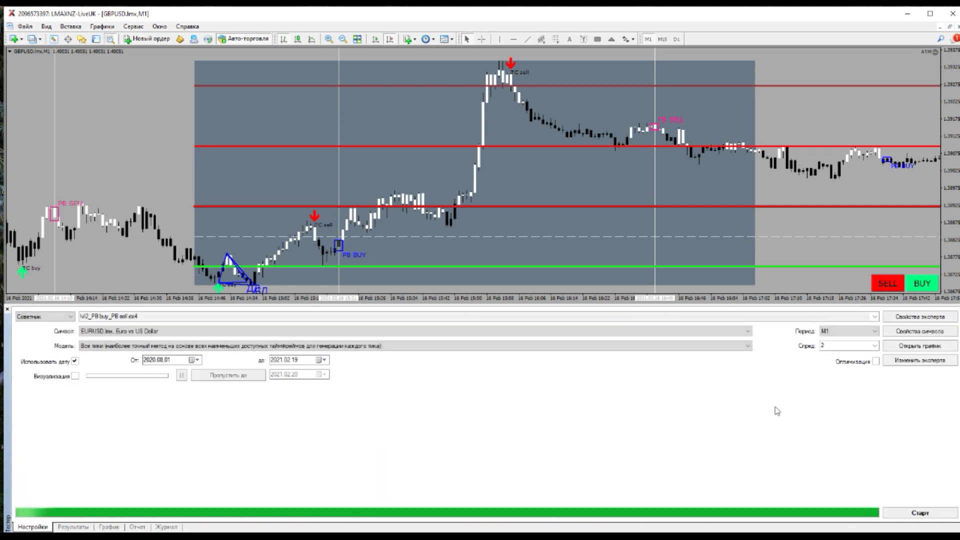
left_click(901, 322)
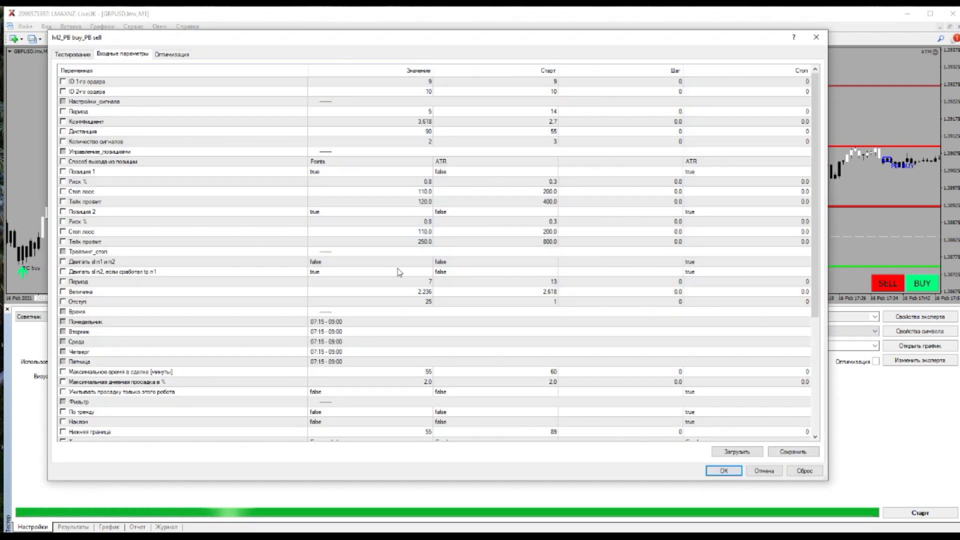
left_click(424, 131)
left_click(424, 131)
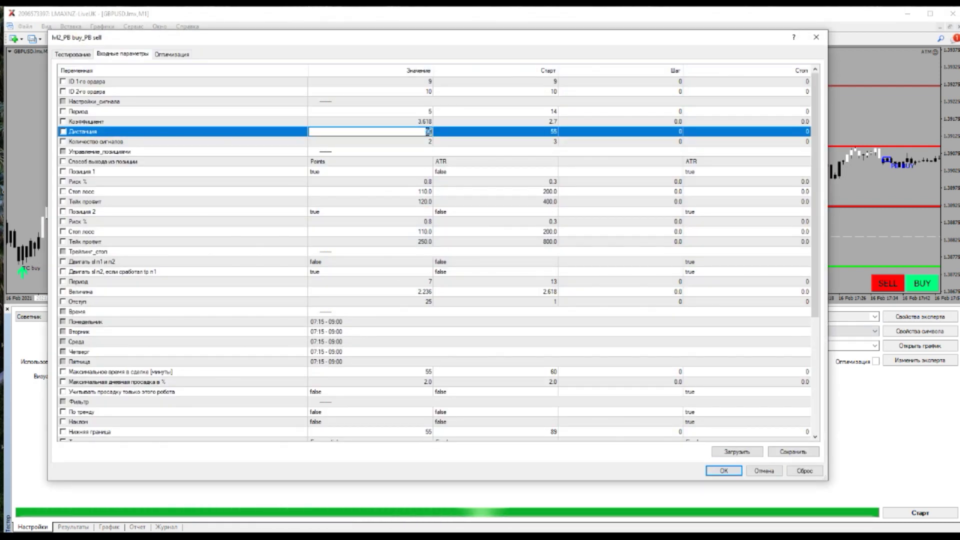
type("10")
left_click(428, 143)
left_click(428, 135)
left_click(428, 144)
left_click(428, 144)
type("1")
left_click(463, 191)
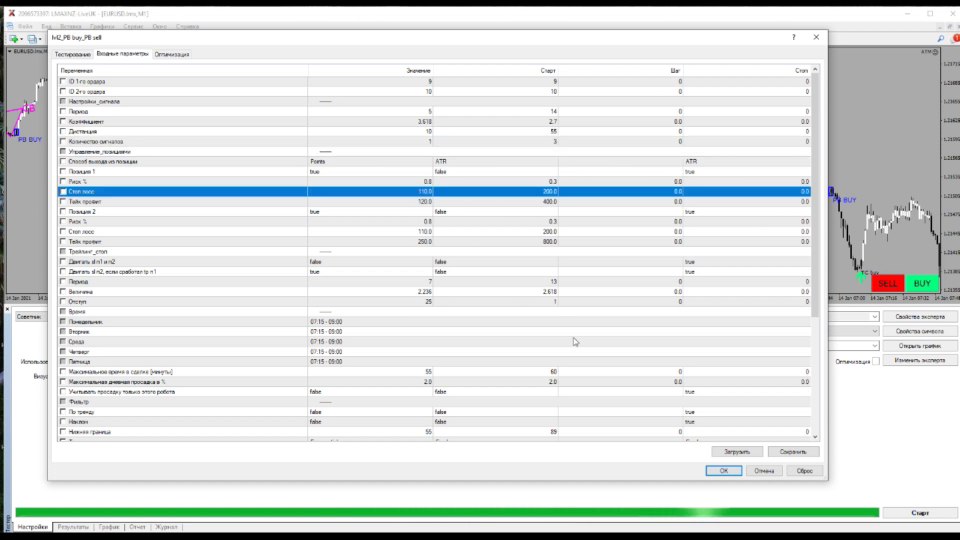
left_click(726, 470)
Run the backtest with signal distance 10 and one signal, and review its balance graph and report
left_click(920, 513)
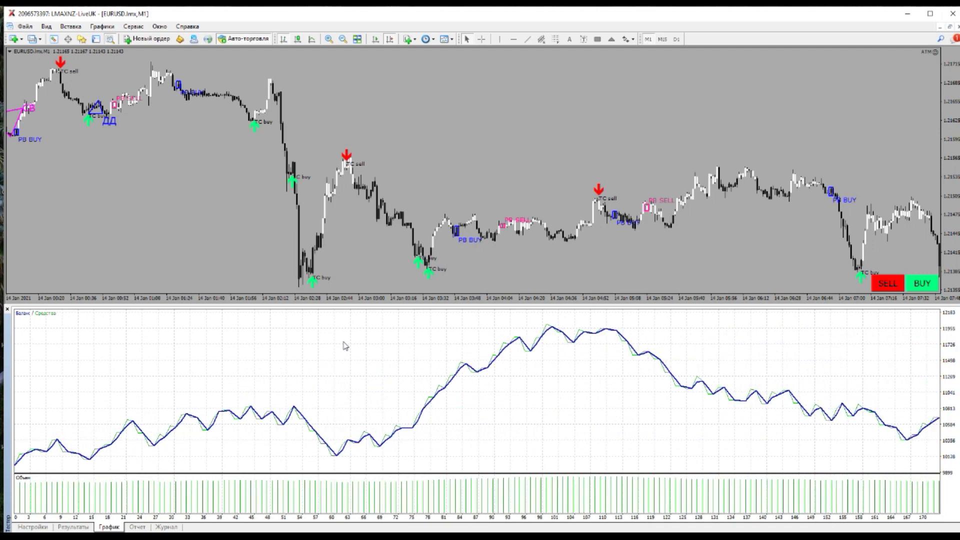
left_click(137, 526)
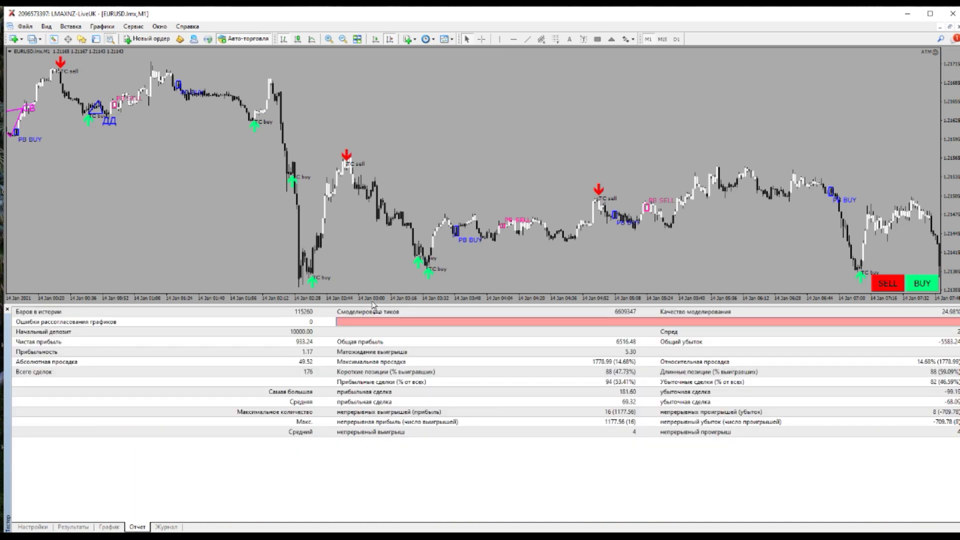
Enlarge the strategy tester area and open the expert advisor's input parameters
left_click_drag(370, 305, 391, 247)
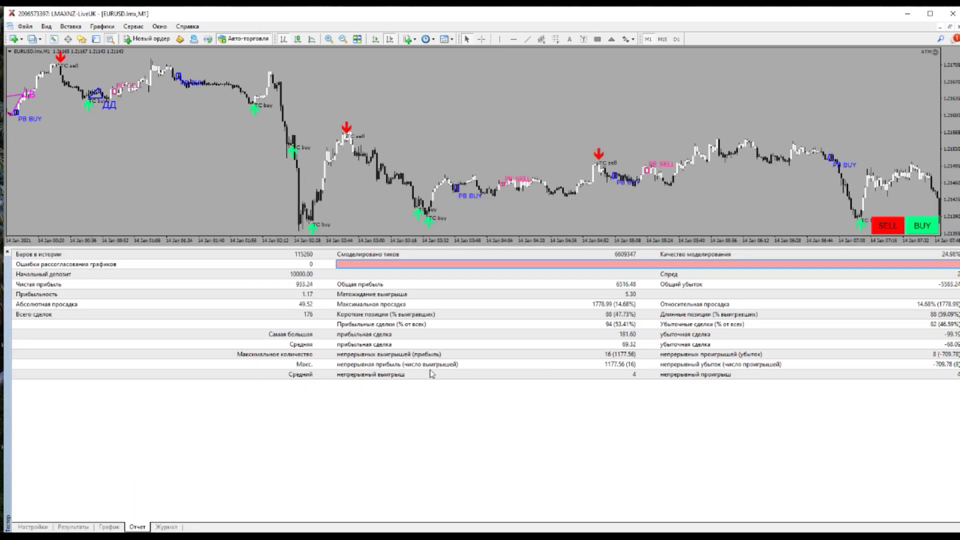
left_click(33, 527)
left_click(920, 259)
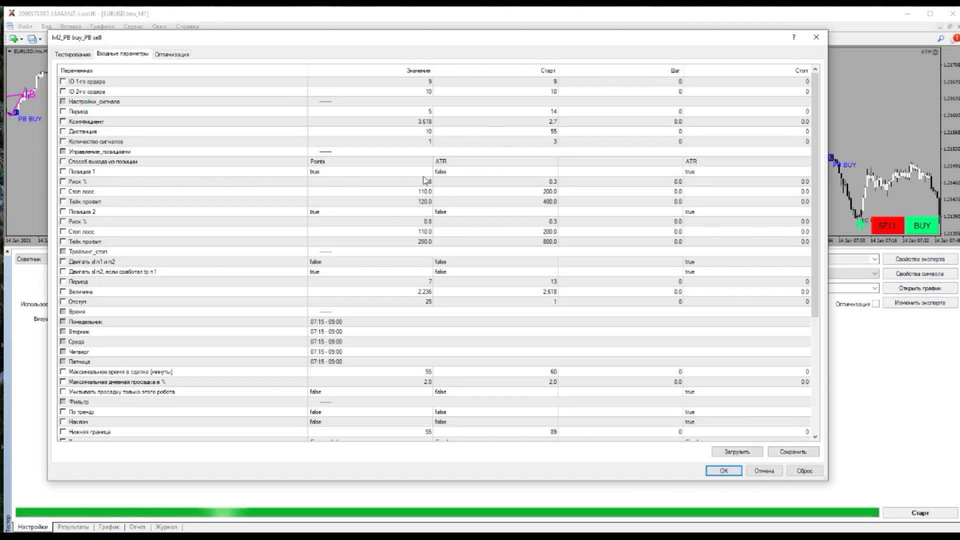
double_click(425, 142)
type("2")
left_click(401, 191)
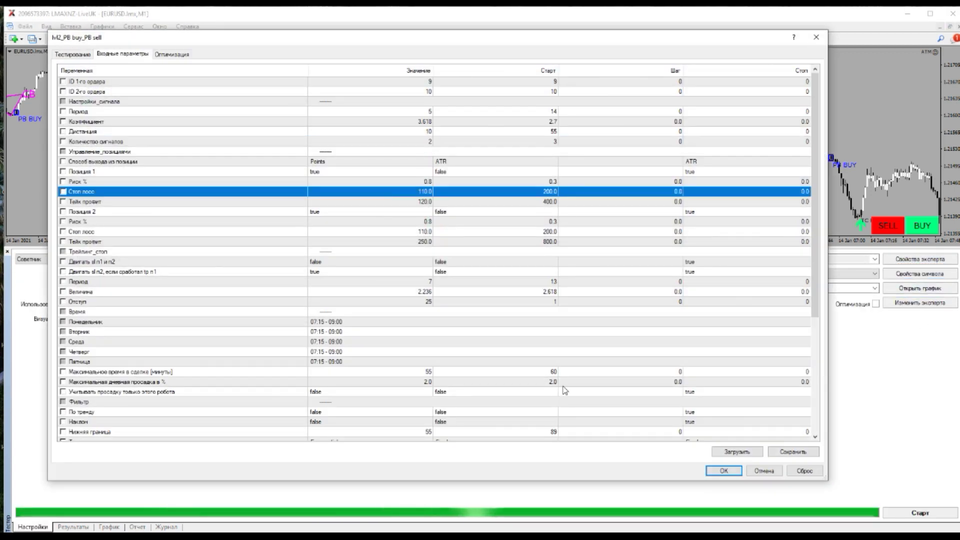
double_click(429, 142)
type("1")
Set Position 1's (Позиция 1) stop loss to 80 and take profit to 100
left_click(425, 172)
double_click(423, 194)
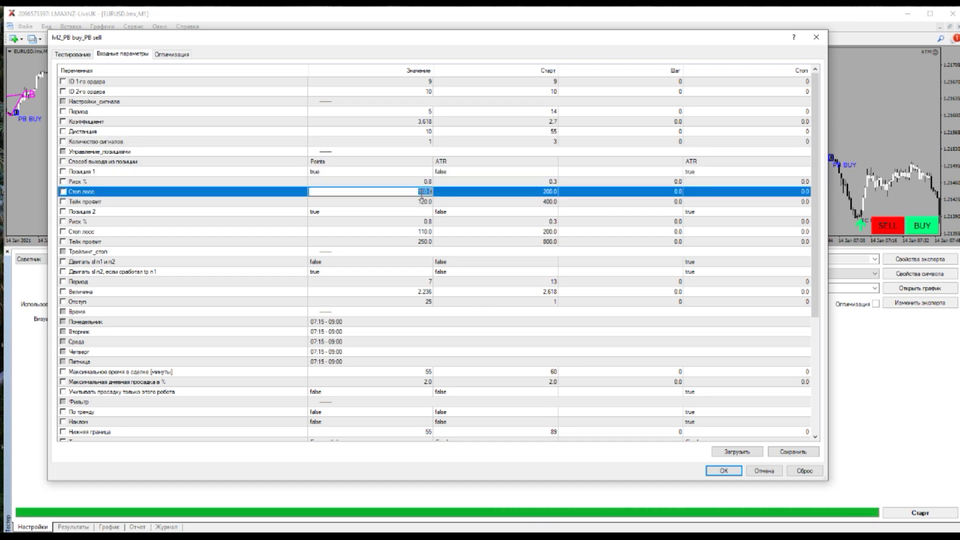
type("80")
double_click(419, 203)
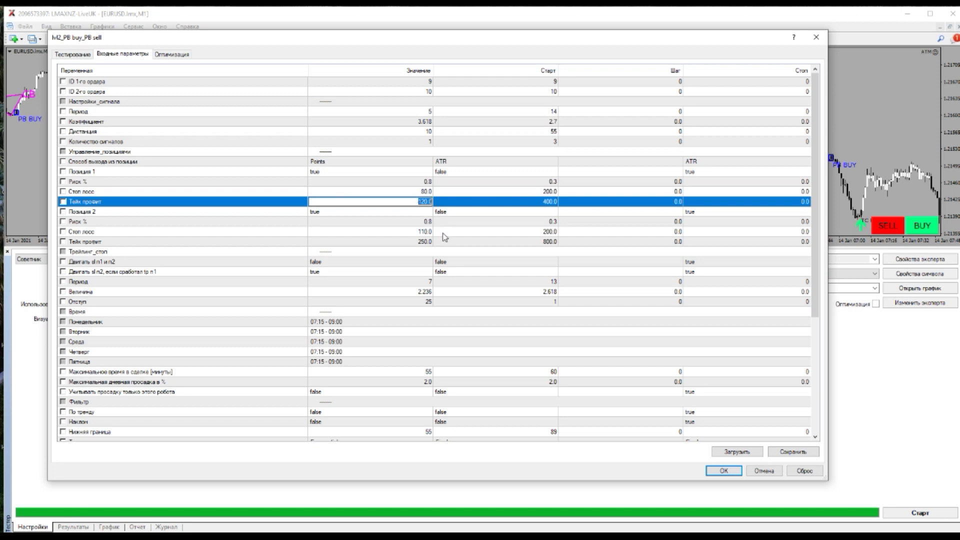
type("100")
Set Position 2's (Позиция 2) stop loss to 80 and take profit to 180, and apply the parameters
double_click(420, 232)
type("80")
double_click(420, 243)
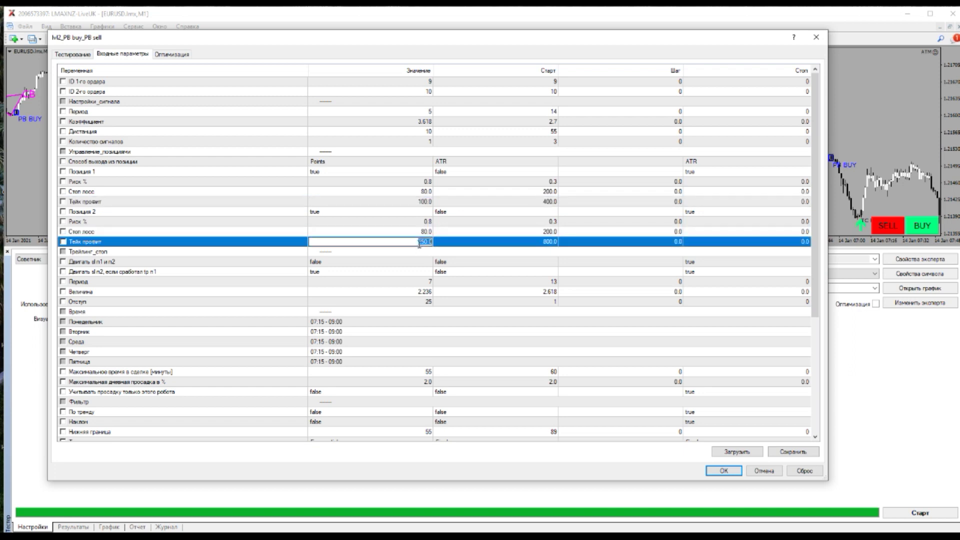
type("180")
key("Return")
left_click(724, 471)
Run the backtest with the 80-point stop losses and review its balance graph and report
key("Return")
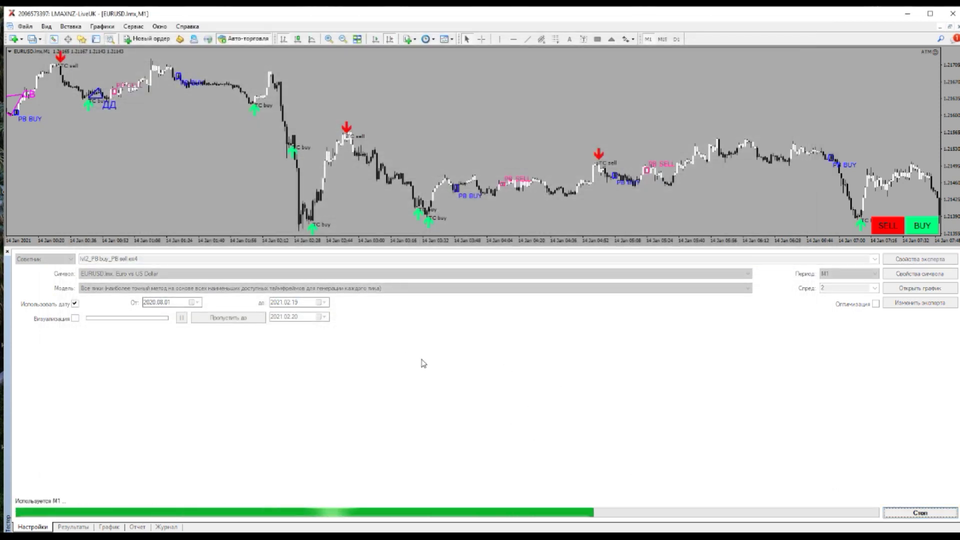
left_click(115, 526)
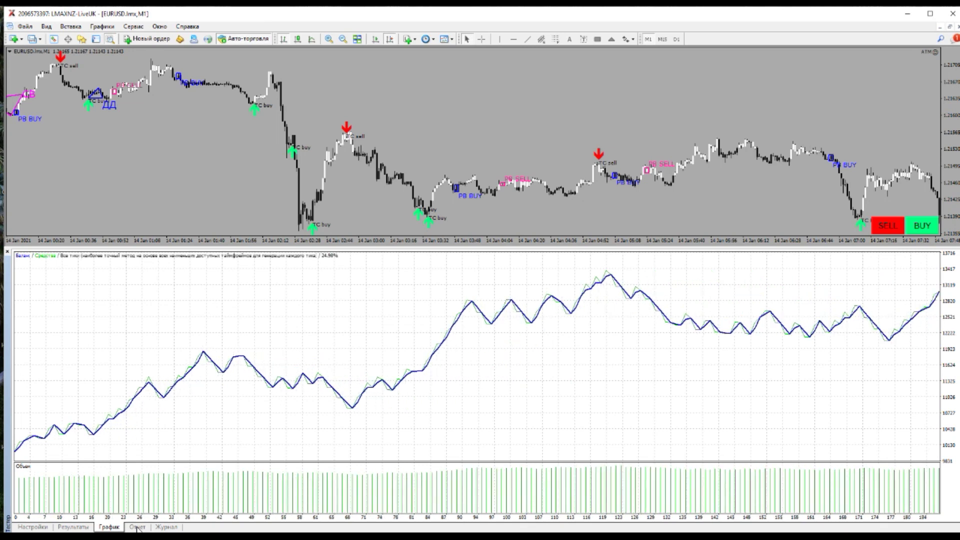
left_click(138, 528)
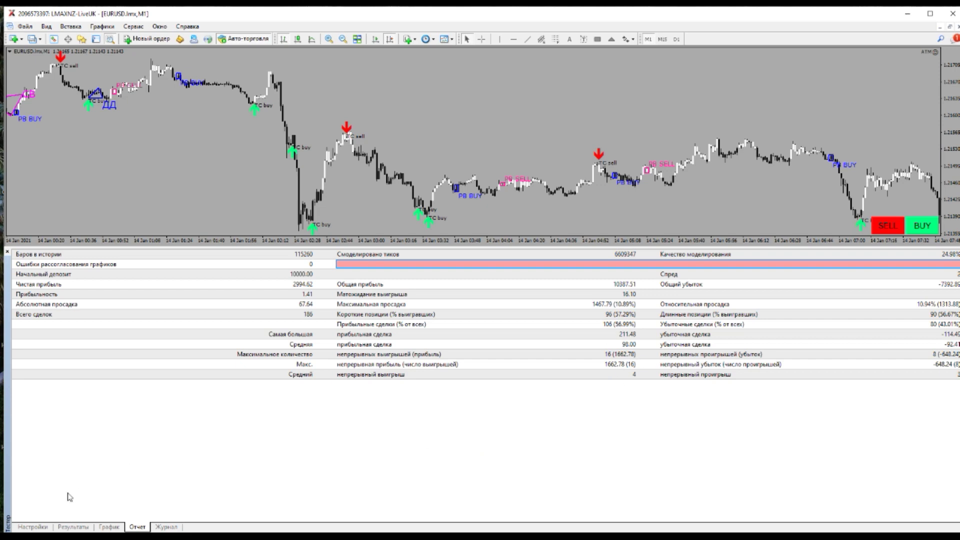
Try a take profit of 250 for Position 2 (Позиция 2) and apply the parameters
left_click(32, 527)
left_click(921, 259)
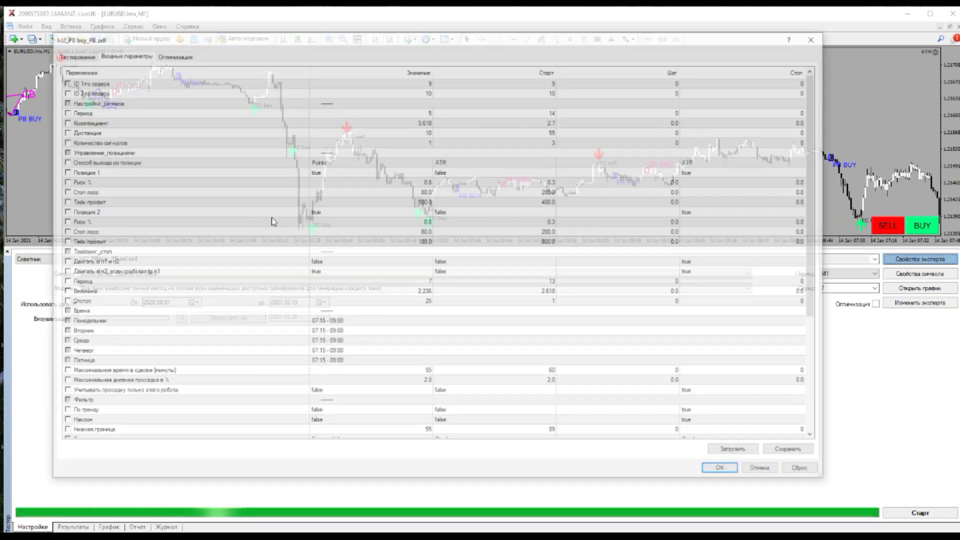
left_click_drag(344, 32, 301, 12)
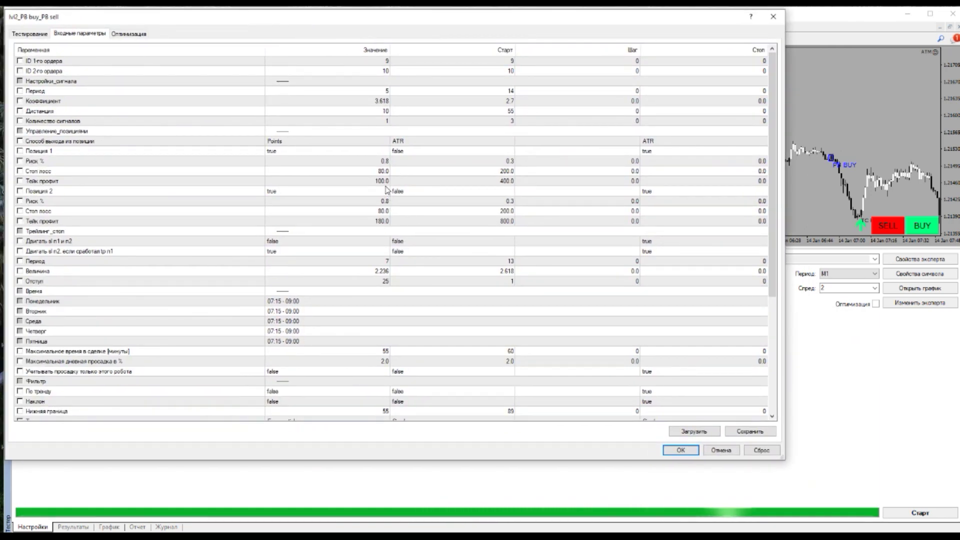
double_click(384, 222)
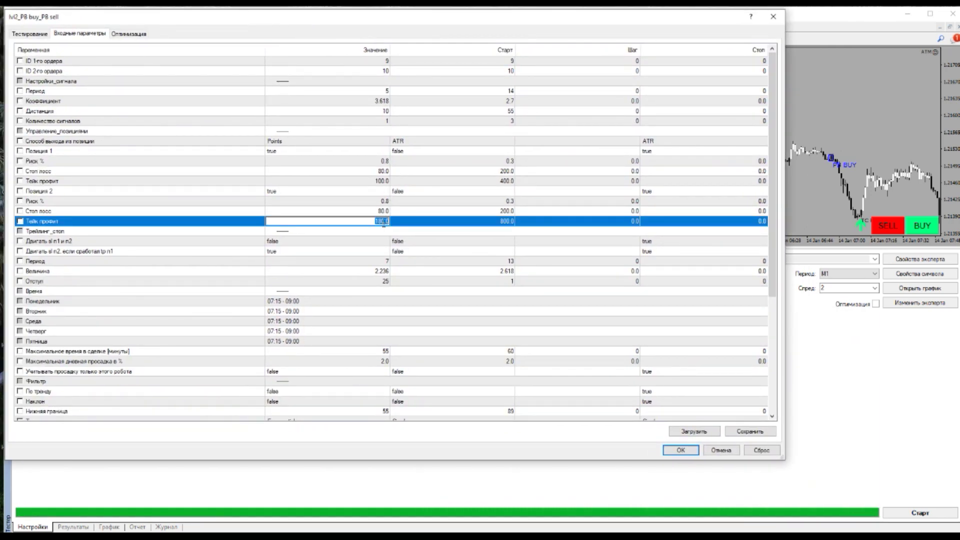
type("250")
left_click(376, 241)
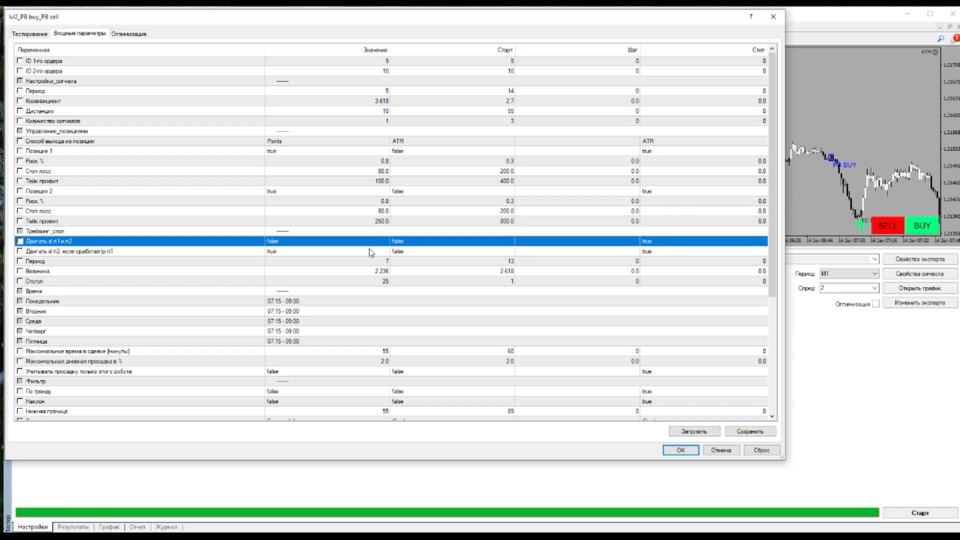
left_click(681, 451)
Run the backtest with Position 2's take profit of 250 and review its balance graph and report
left_click(901, 513)
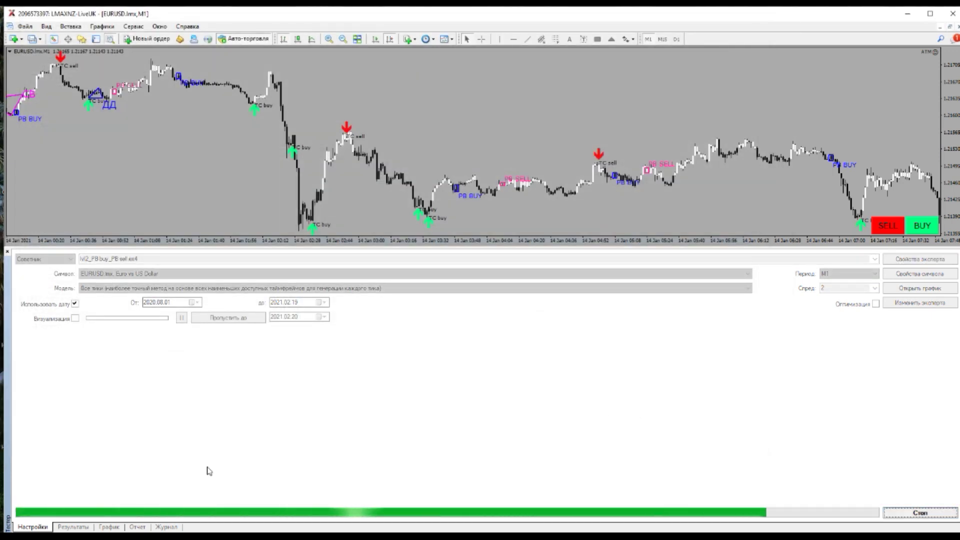
left_click(122, 529)
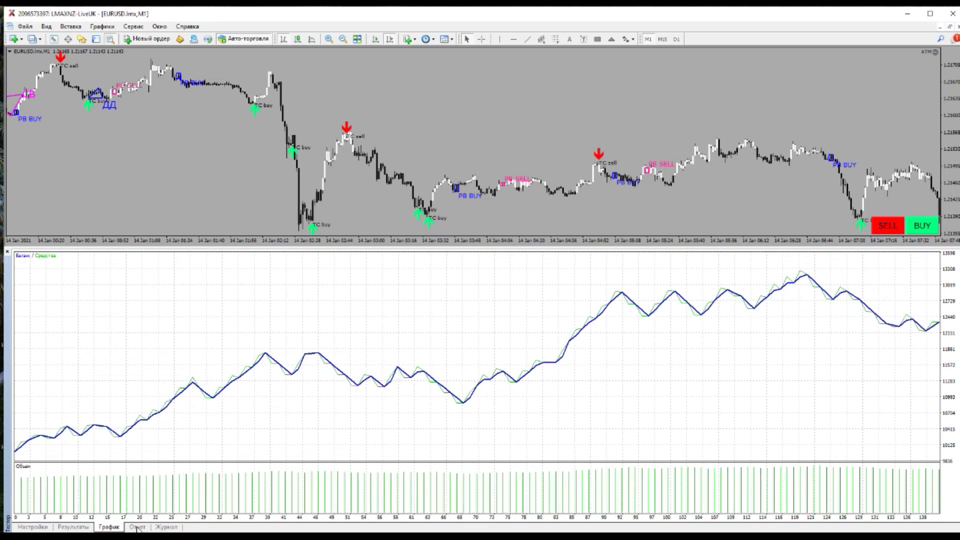
left_click(137, 528)
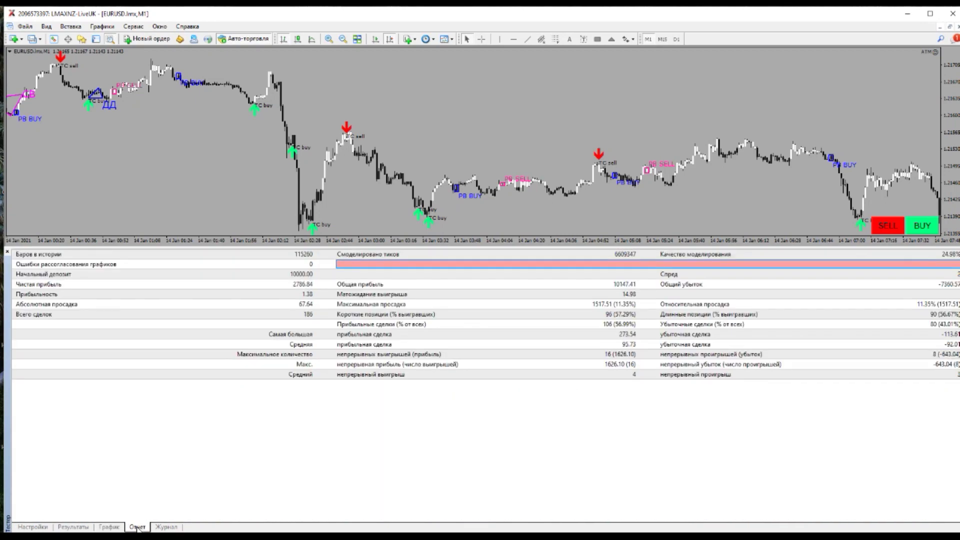
Set Position 2's (Позиция 2) take profit back to 180 in the expert's input parameters
left_click(28, 529)
left_click(920, 259)
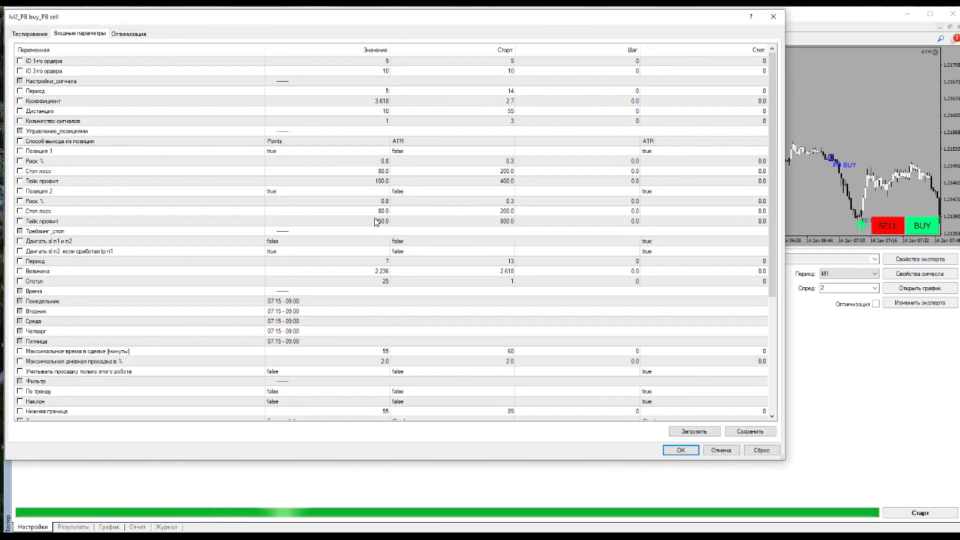
double_click(378, 223)
type("18")
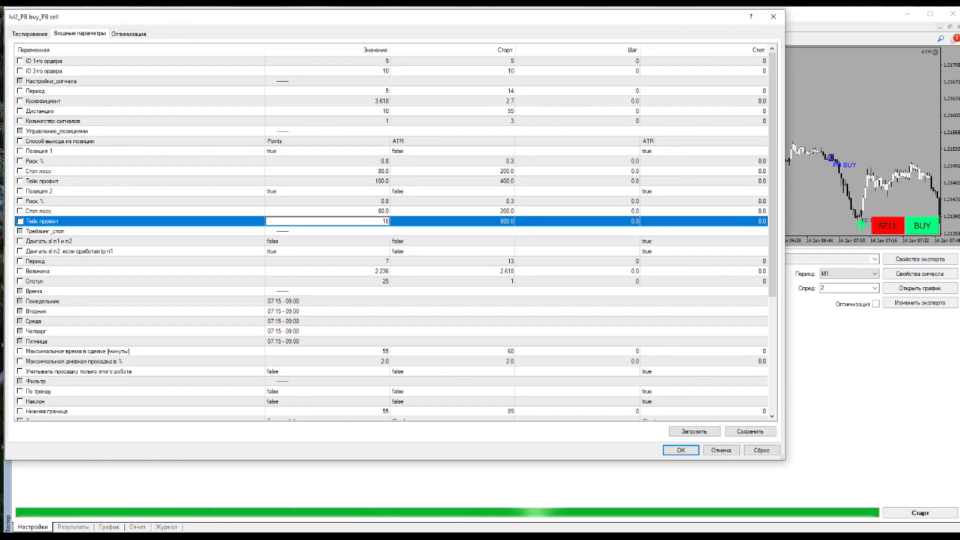
type("0")
key("Return")
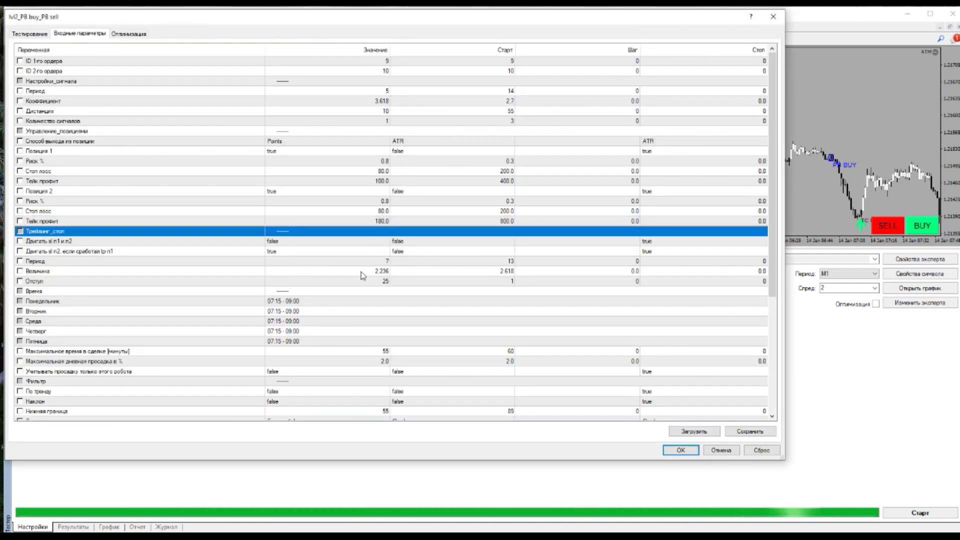
Set Monday's (Понедельник) trading window to 07:00 - 09:00 and copy that value
double_click(279, 301)
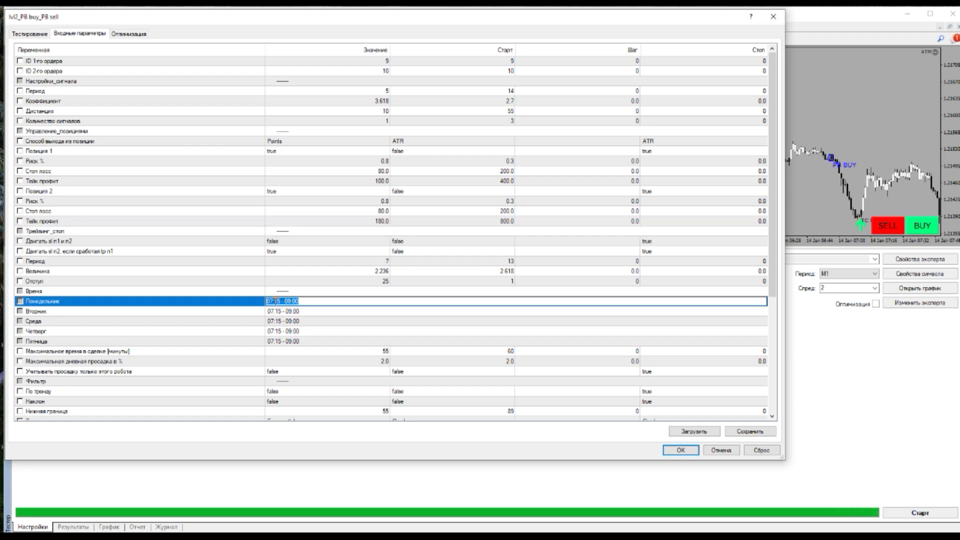
type("00")
key("Return")
double_click(288, 301)
key("ctrl+c")
key("Return")
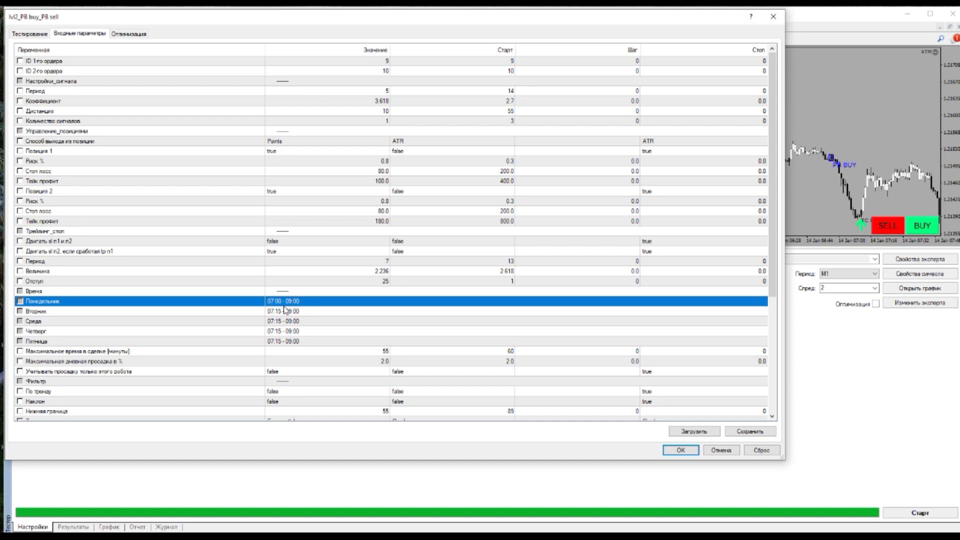
Paste the 07:00 - 09:00 trading window into Tuesday through Friday (Вторник to Пятница)
key("ctrl+v")
key("Return")
key("ctrl+v")
key("Return")
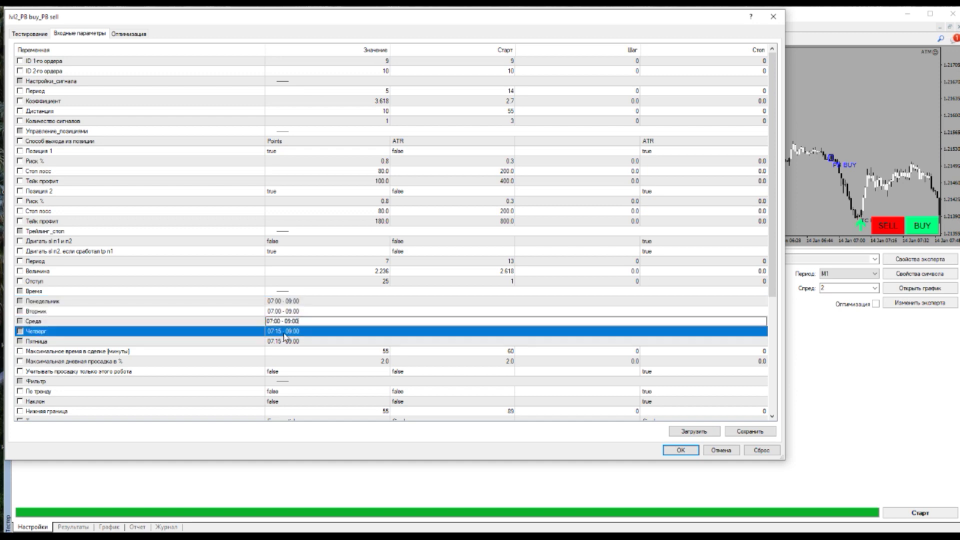
left_click(283, 342)
key("ctrl+v")
key("Return")
left_click(325, 354)
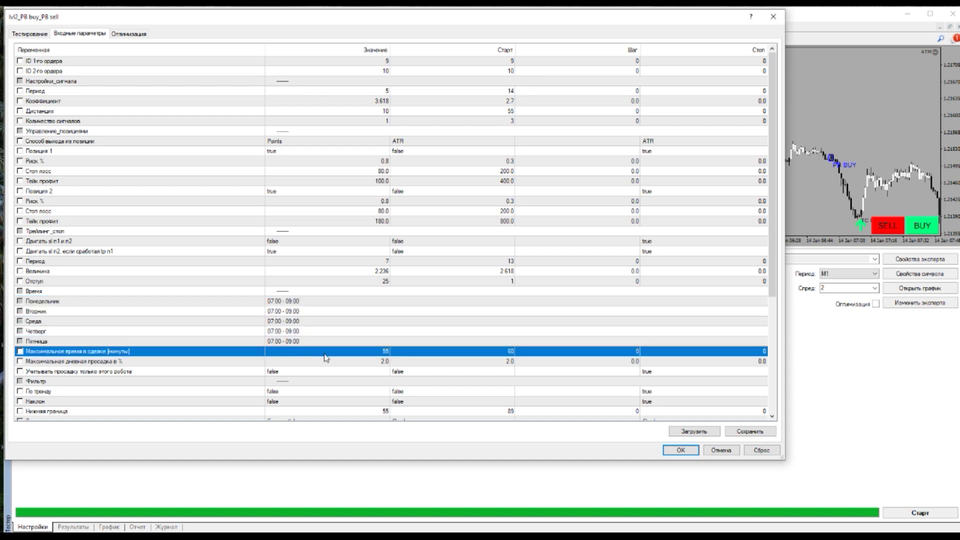
Apply the parameters and run the backtest with the 07:00 - 09:00 window, reviewing its balance graph and report
left_click(669, 450)
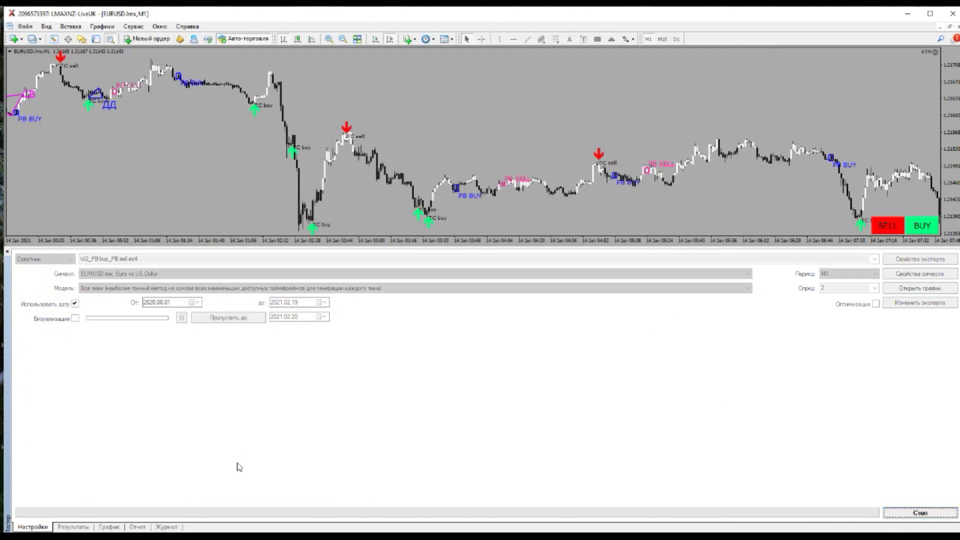
left_click(121, 528)
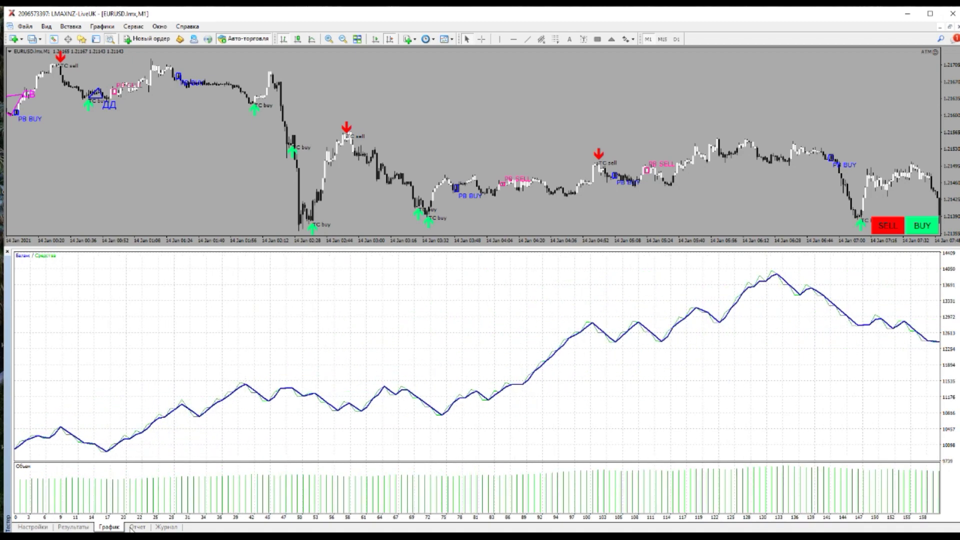
left_click(132, 528)
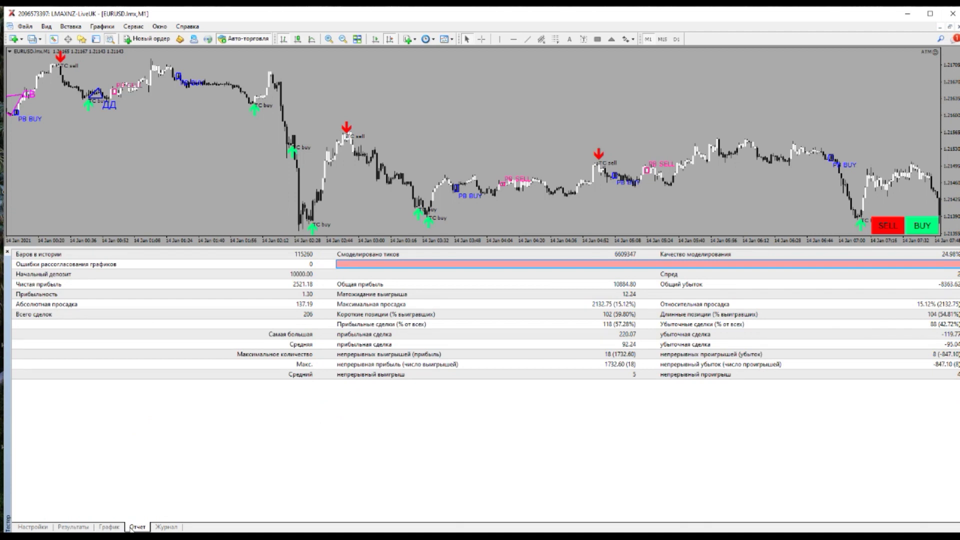
Set Monday's (Понедельник) trading window to 07:15 - 09:15 in the expert's input parameters and copy that value
left_click(33, 526)
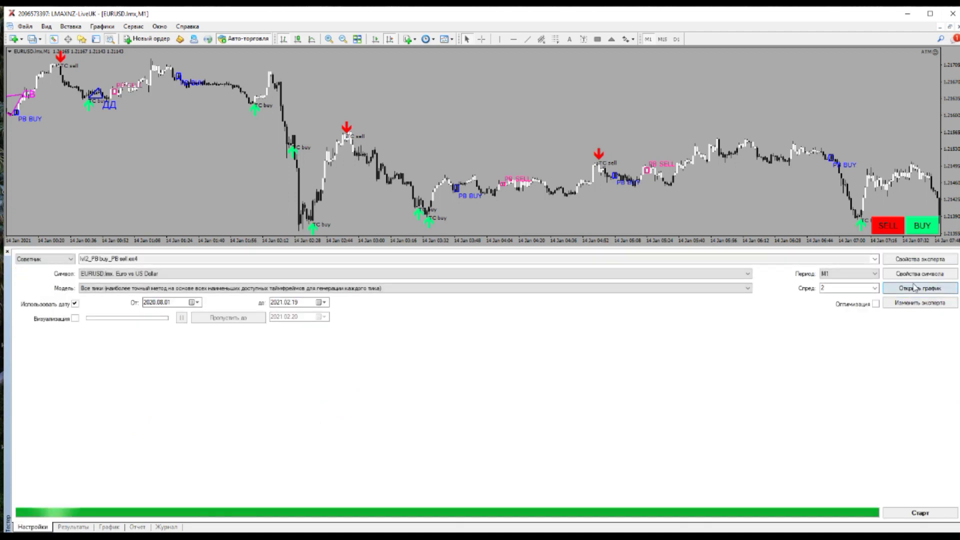
left_click(920, 259)
double_click(280, 301)
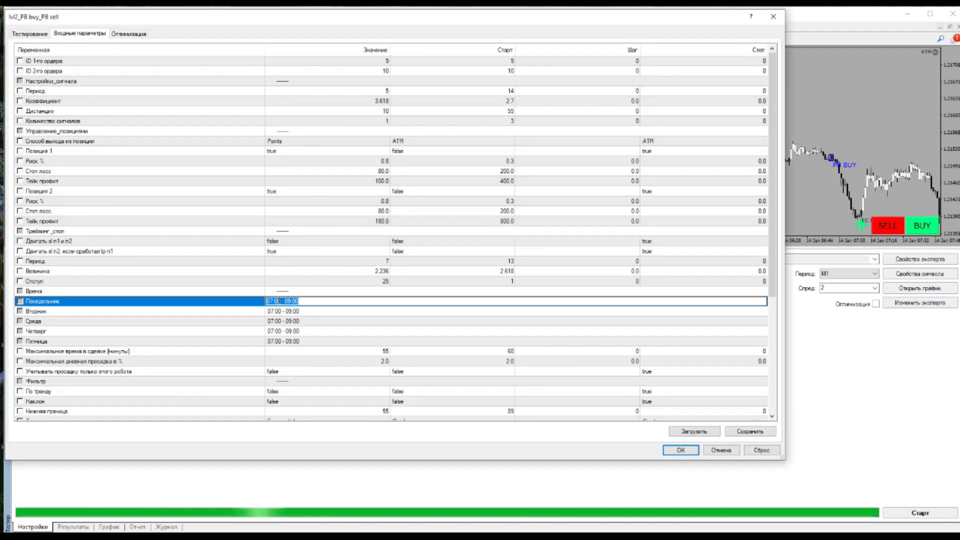
double_click(276, 301)
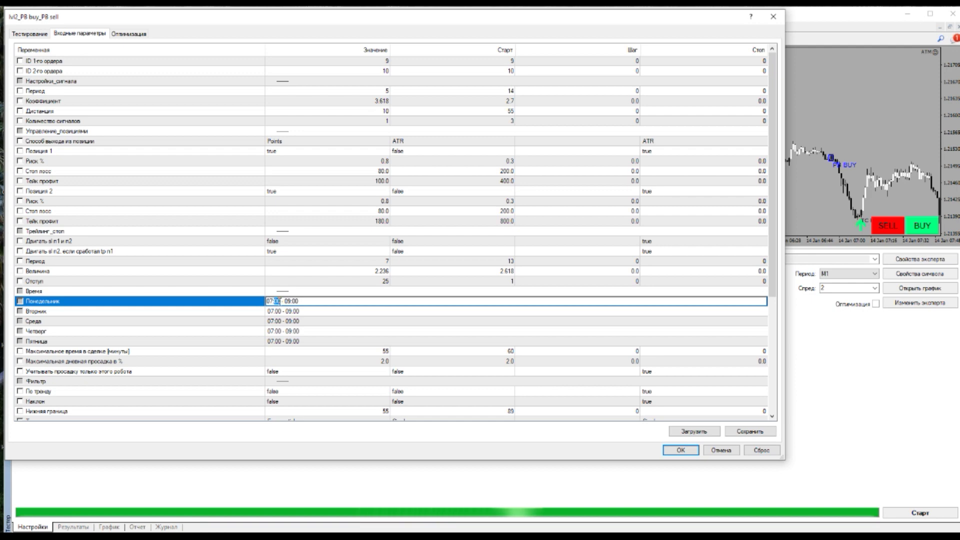
type("15")
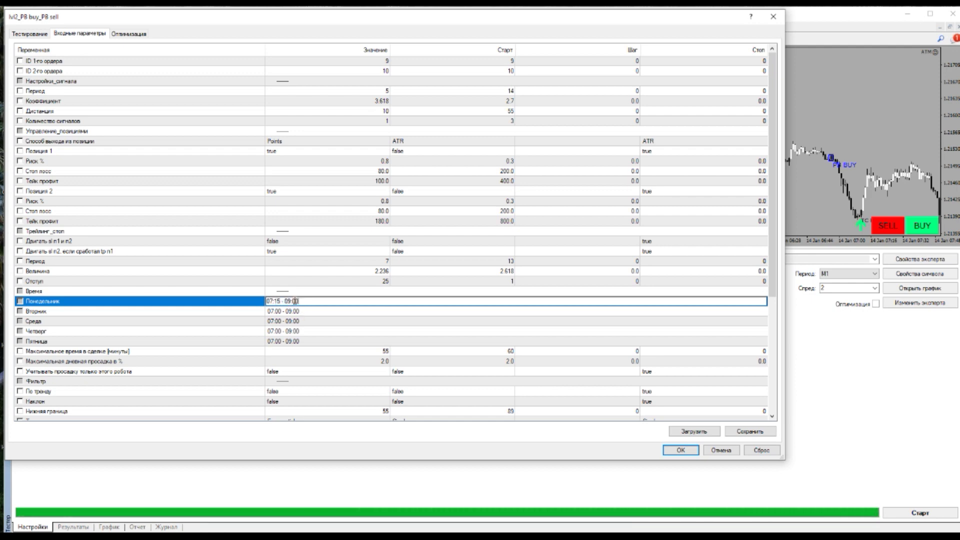
type("15")
left_click(332, 313)
double_click(329, 302)
key("ctrl+c")
Paste the 07:15 - 09:15 trading window into Tuesday through Friday (Вторник to Пятница)
left_click(307, 314)
key("ctrl+v")
left_click(310, 321)
key("ctrl+v")
left_click(304, 332)
key("ctrl+v")
left_click(306, 341)
key("ctrl+v")
left_click(500, 361)
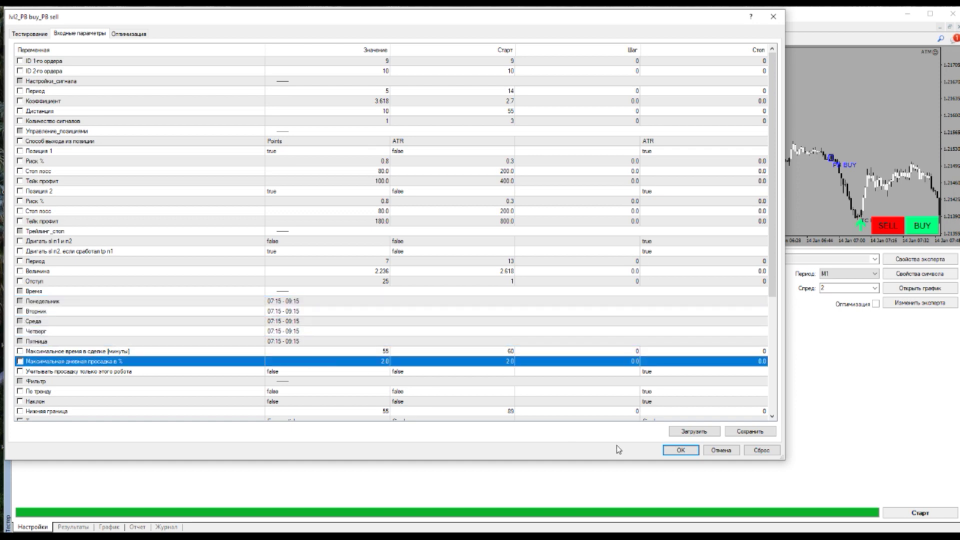
Apply the parameters and run the backtest with the 07:15 - 09:15 window, reviewing its balance graph and report
left_click(681, 450)
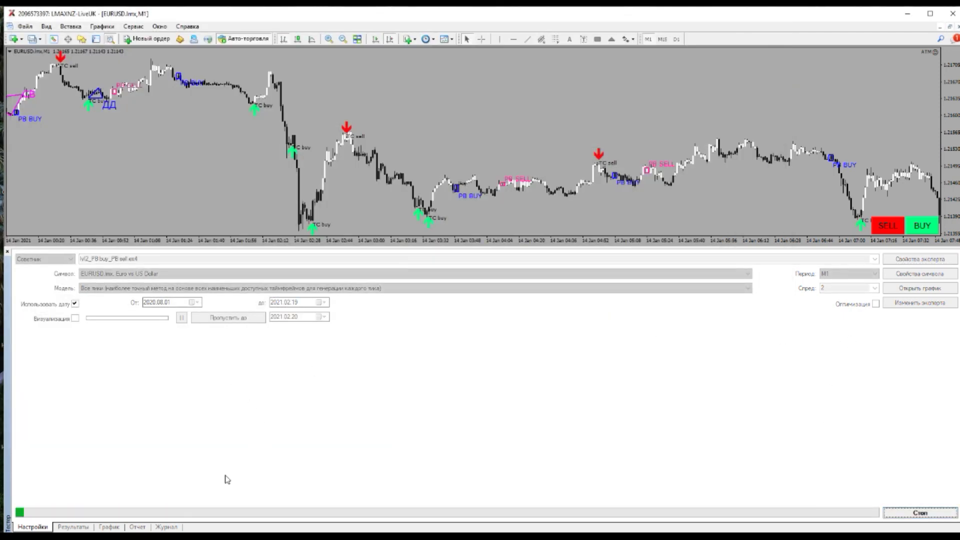
left_click(119, 527)
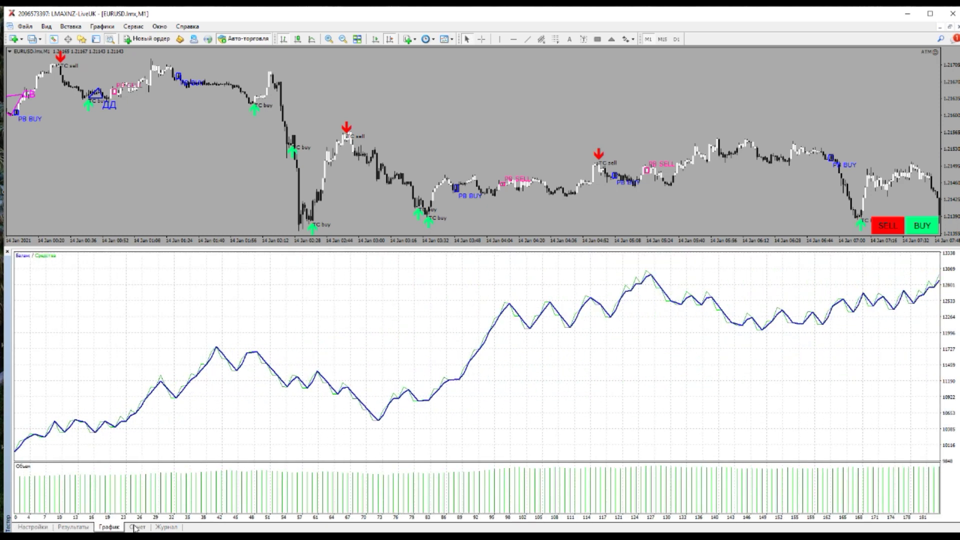
left_click(135, 527)
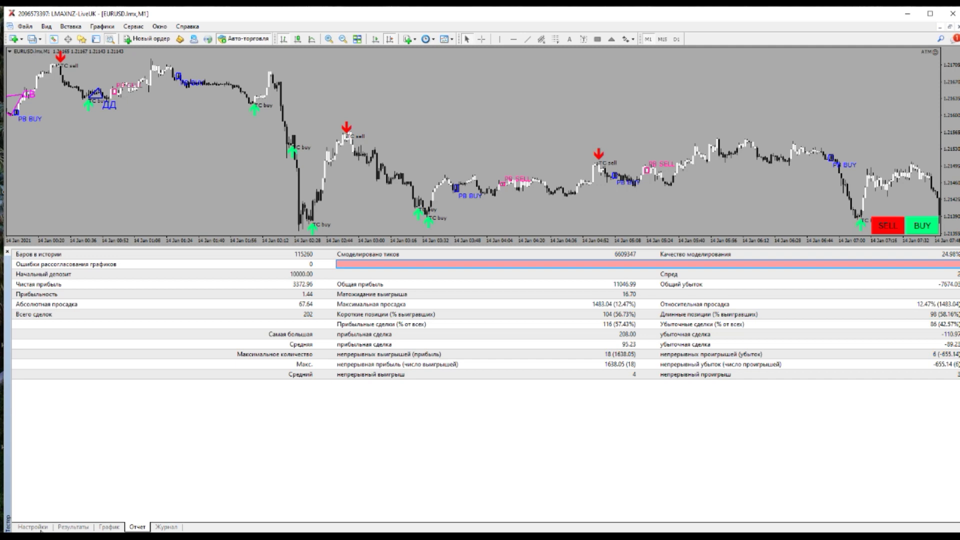
Change Monday's (Понедельник) trading window to 07:15 - 09:00 and copy that value
left_click(35, 528)
left_click(920, 259)
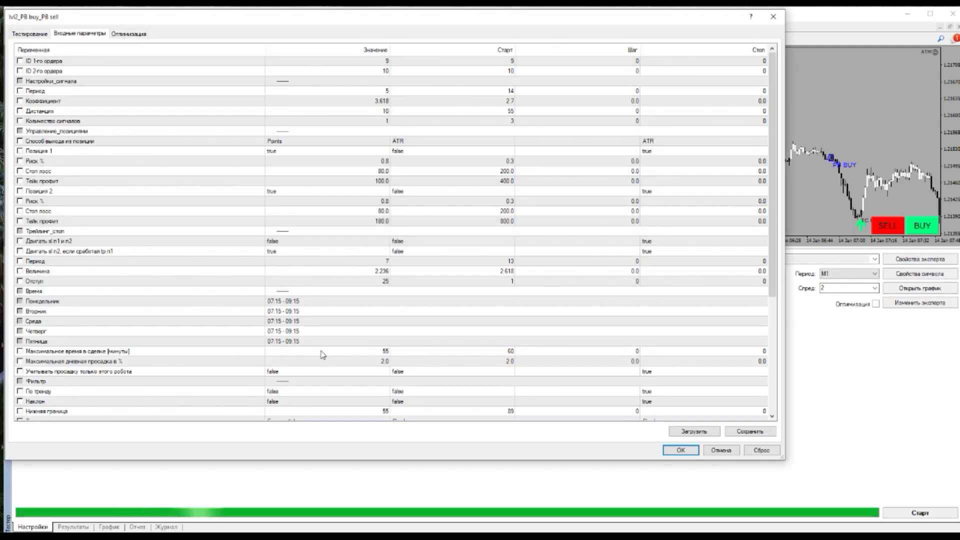
double_click(296, 301)
left_click_drag(296, 301, 309, 301)
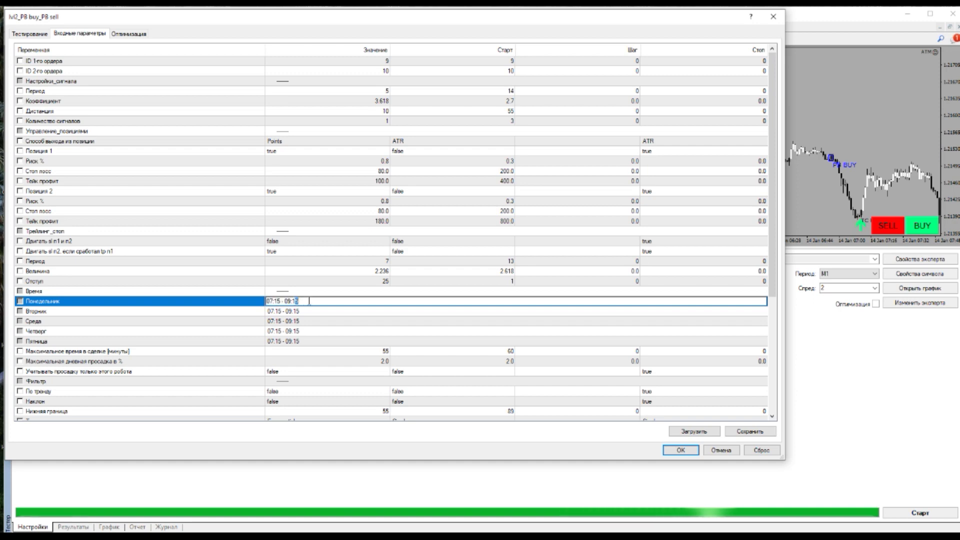
type("00")
left_click(303, 311)
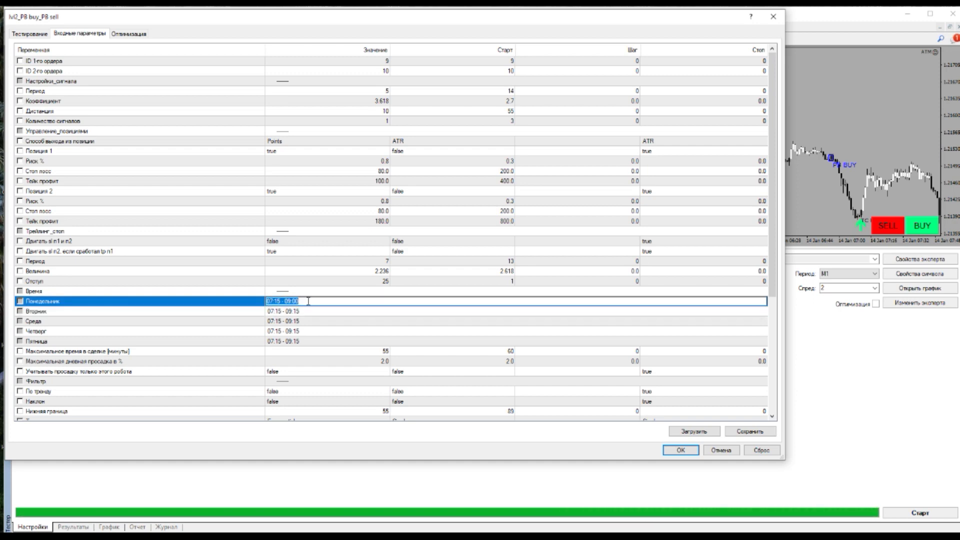
Paste the 07:15 - 09:00 trading window into Tuesday through Friday (Вторник to Пятница)
type("07:15 - 09:00")
left_click(305, 321)
type("07:15 - 09:00")
left_click(305, 332)
type("07:15 - 09:00")
left_click(306, 341)
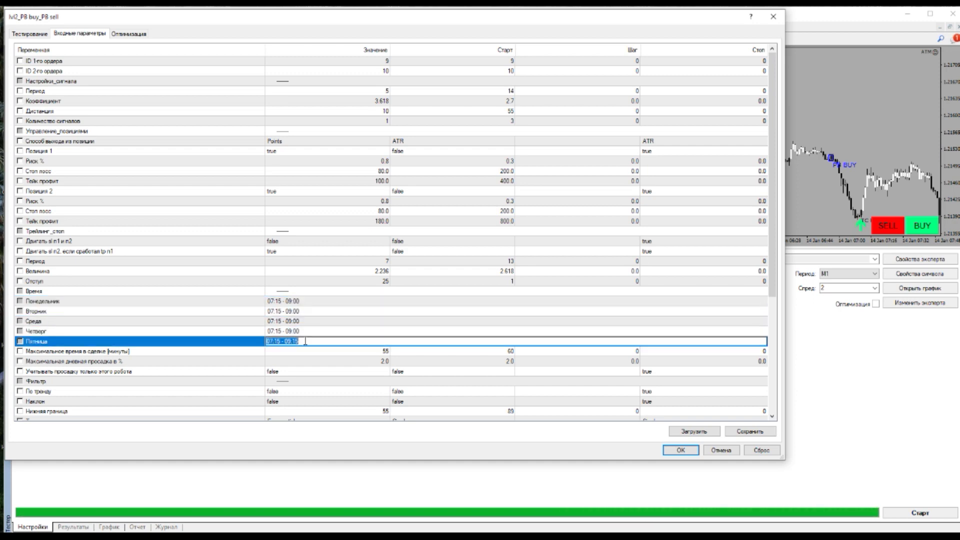
type("07:15 - 09:00")
Set the maximum time in a trade (Максимальное время в сделке) to 120 minutes
left_click(350, 351)
left_click(352, 352)
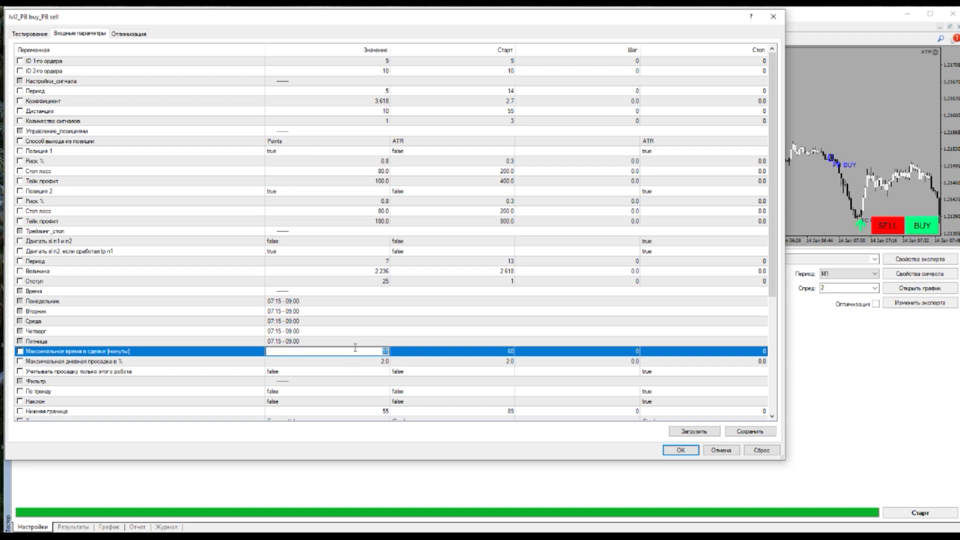
type("120")
left_click(357, 372)
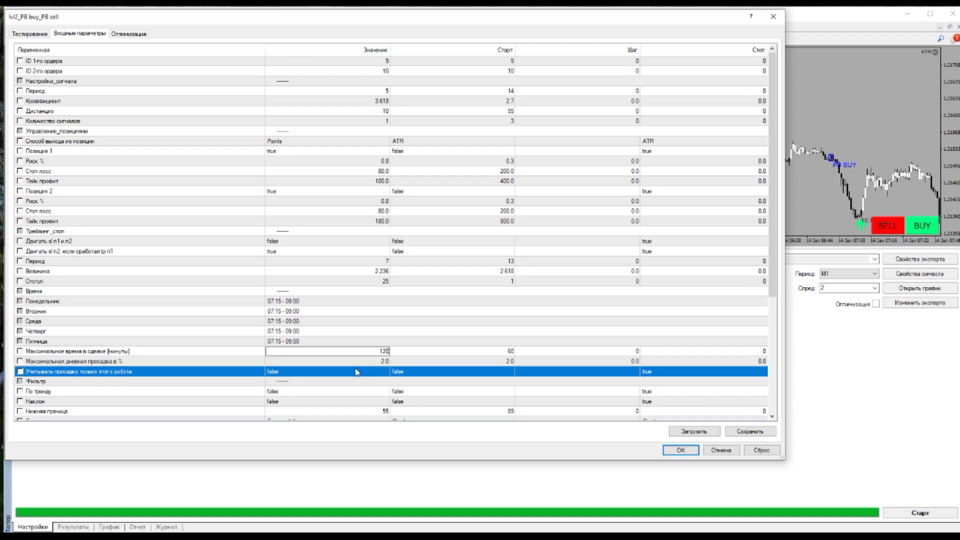
Apply the parameters and run the backtest with the 07:15 - 09:00 window and 120-minute limit, reviewing its graph and report
left_click(680, 450)
key("Return")
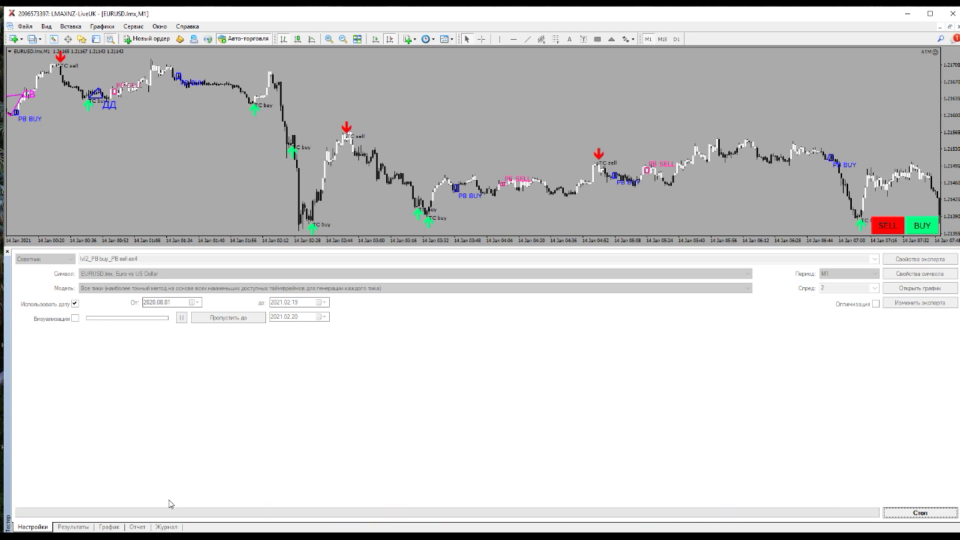
left_click(112, 528)
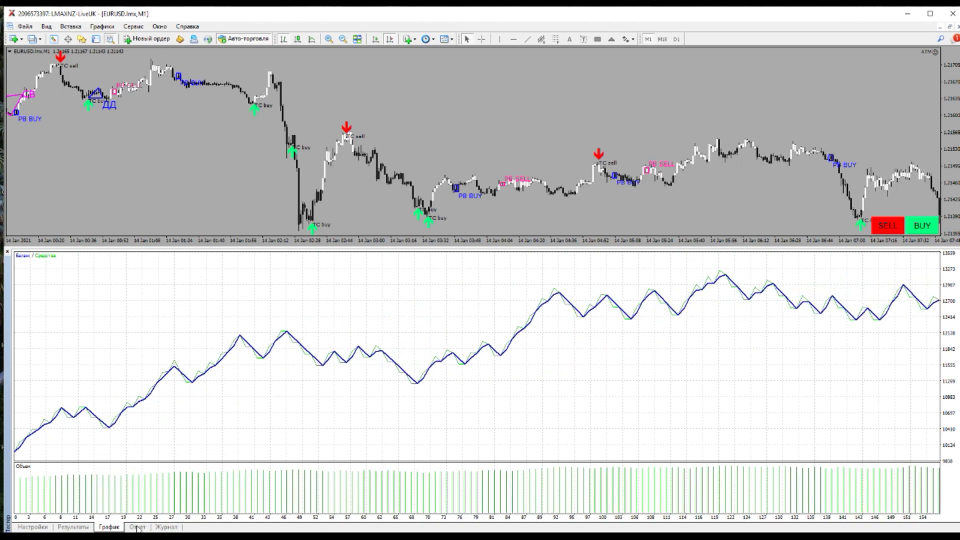
left_click(138, 528)
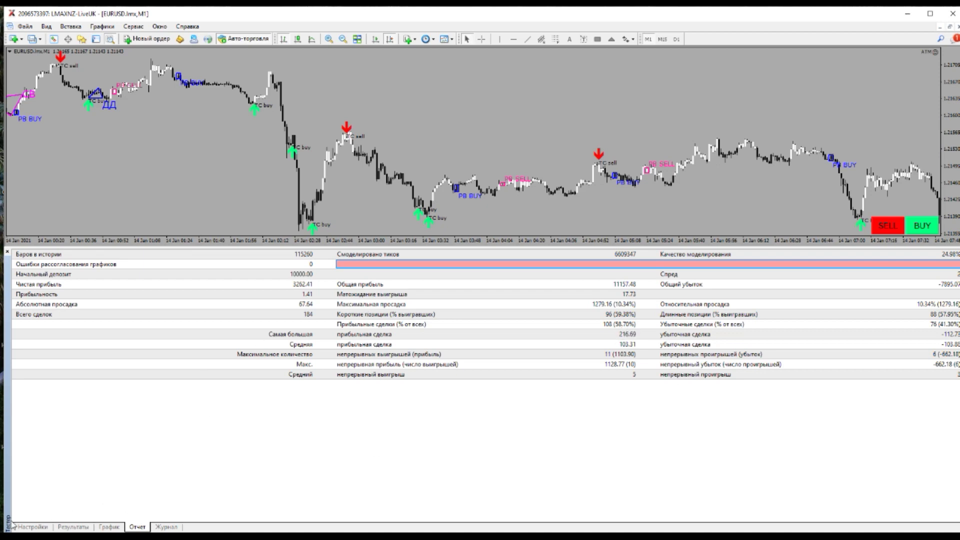
Set the trailing stop's offset (Отступ) to 0 in the expert's input parameters
left_click(32, 527)
left_click(920, 259)
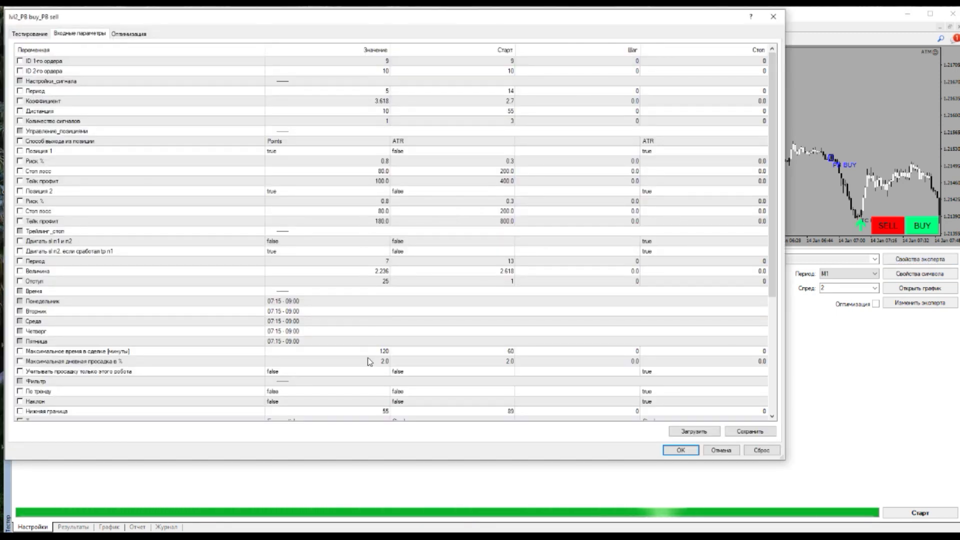
scroll(370, 325, "down", 1)
left_click(333, 362)
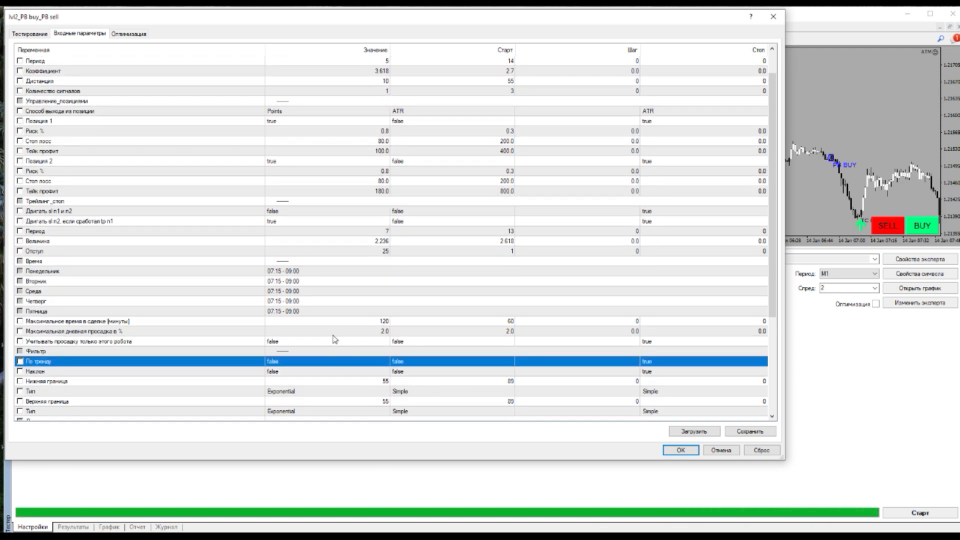
double_click(382, 256)
type("0")
key("Return")
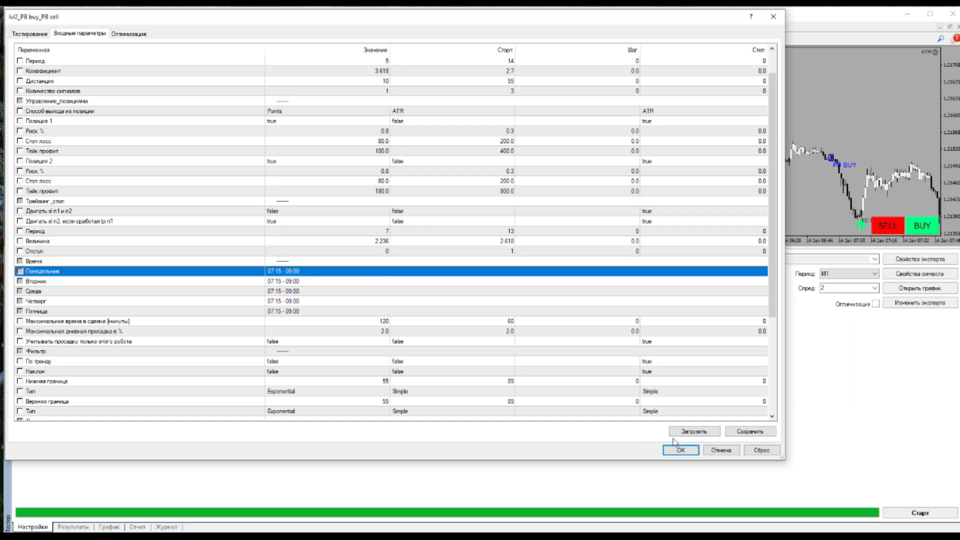
Apply the parameters and run the backtest with the trailing offset of 0, reviewing its balance graph and report
left_click(681, 451)
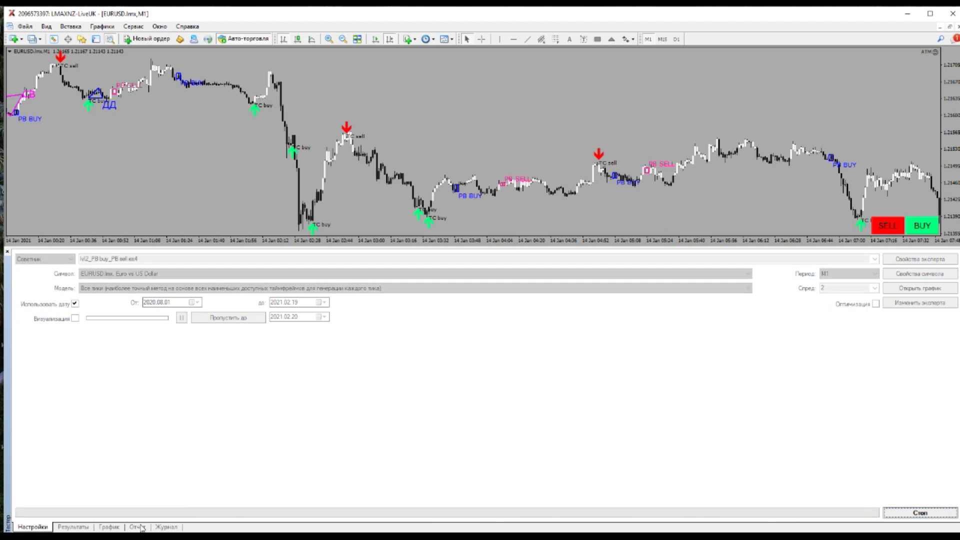
left_click(110, 527)
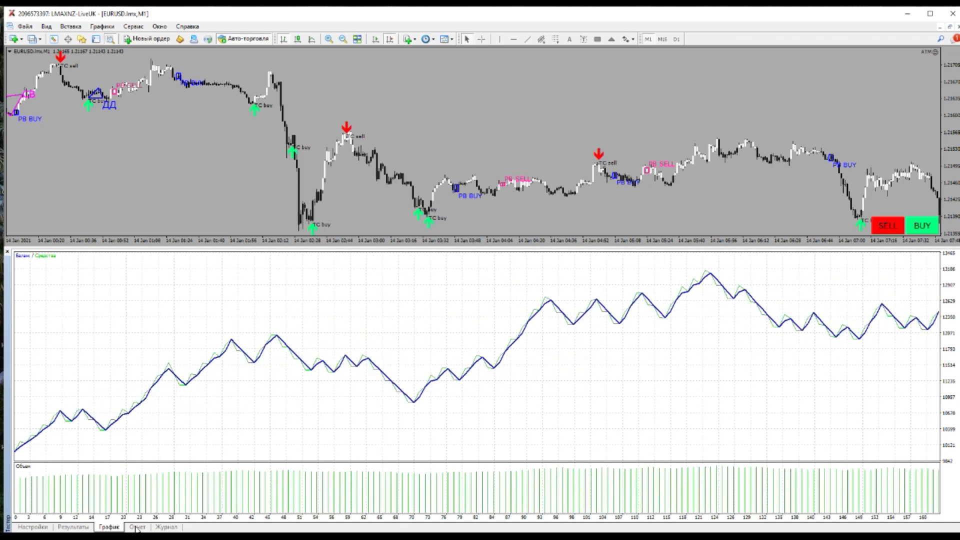
left_click(136, 527)
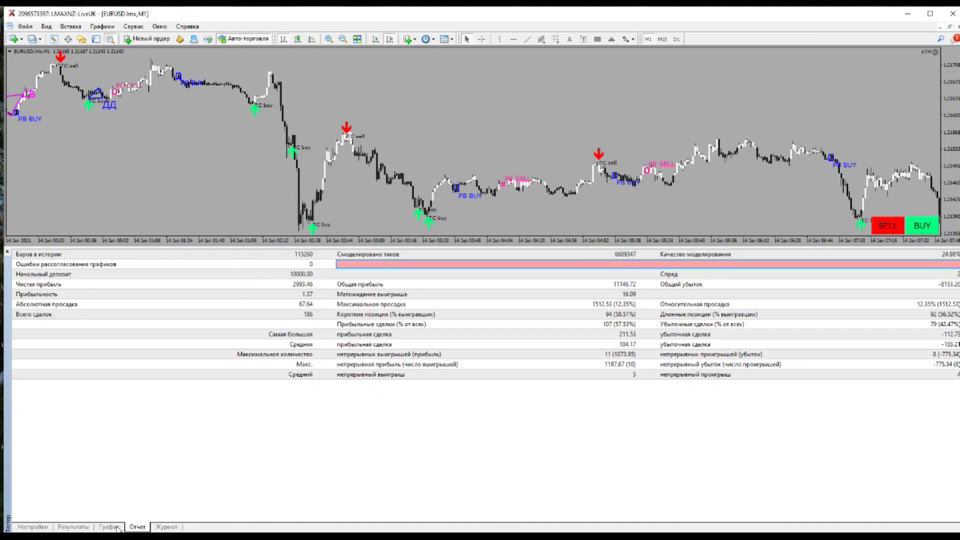
Set the trailing stop's offset (Отступ) back to 25 and its magnitude (Величина) to 3.236
left_click(45, 527)
left_click(920, 259)
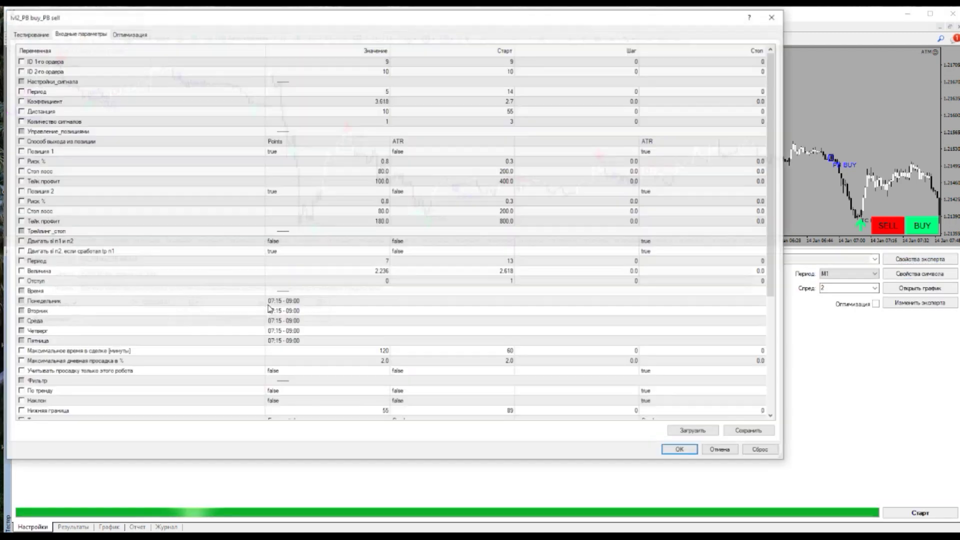
double_click(377, 281)
type("25")
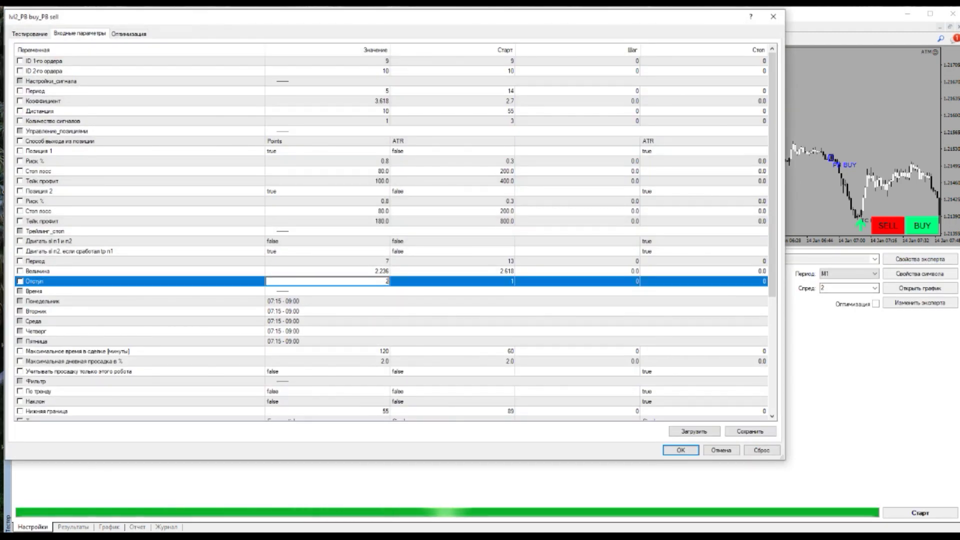
double_click(376, 271)
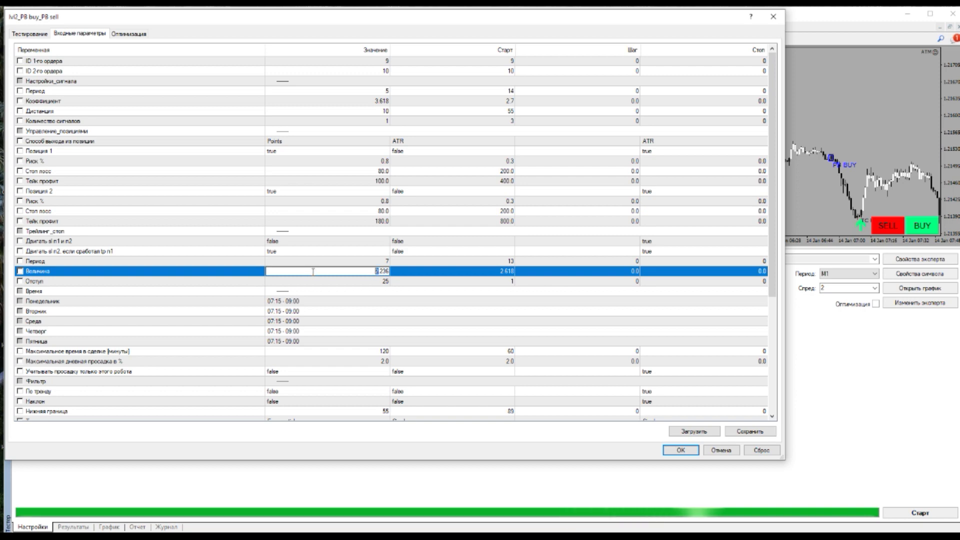
left_click(349, 304)
Apply the parameters and run the backtest with the trailing magnitude of 3.236, reviewing its balance graph and report
left_click(681, 450)
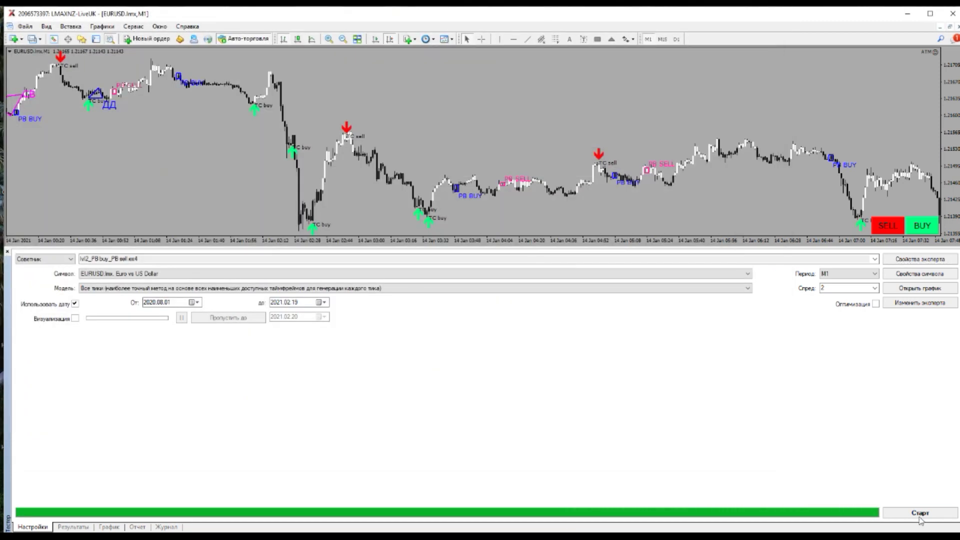
key("Return")
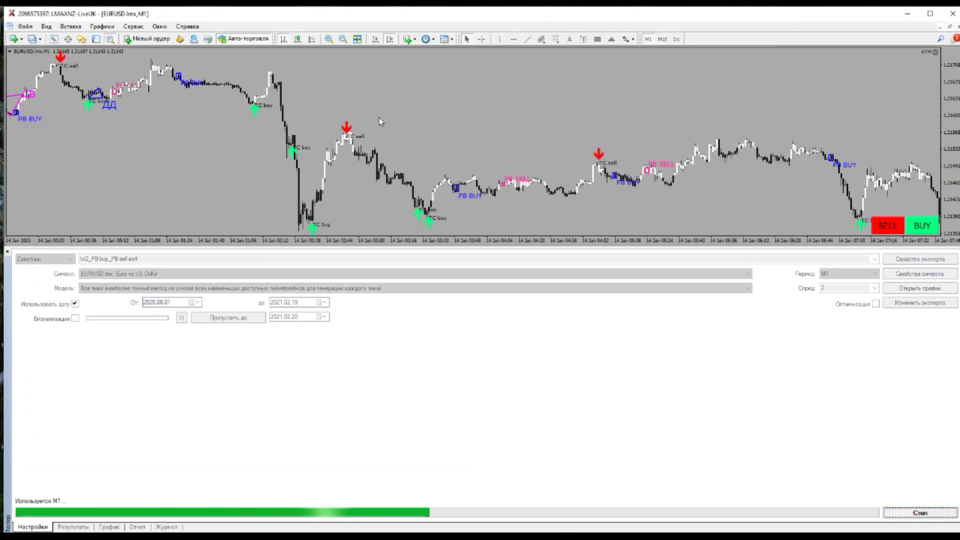
left_click(114, 529)
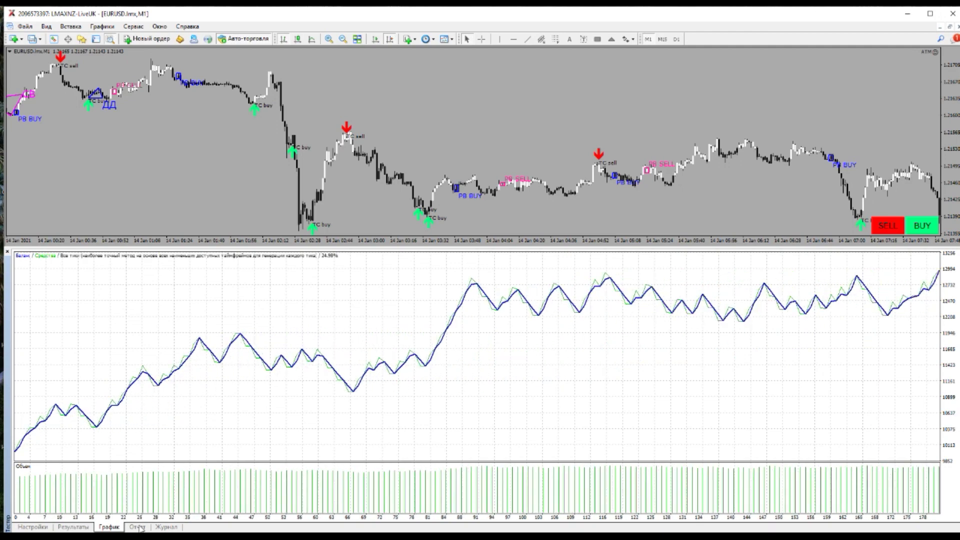
left_click(140, 528)
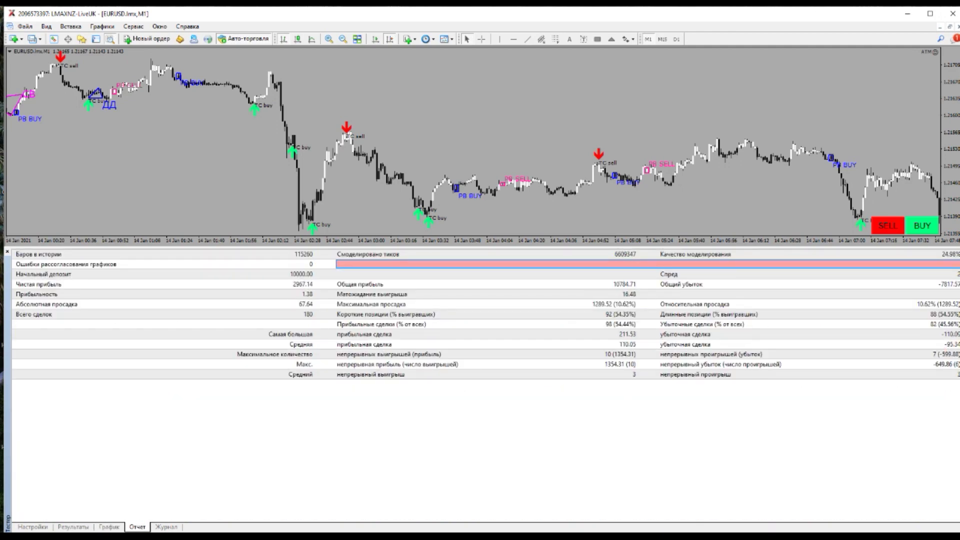
Set the trailing stop's period (Период) to 14 and edit the whole-number part of its magnitude (Величина)
left_click(33, 527)
left_click(921, 259)
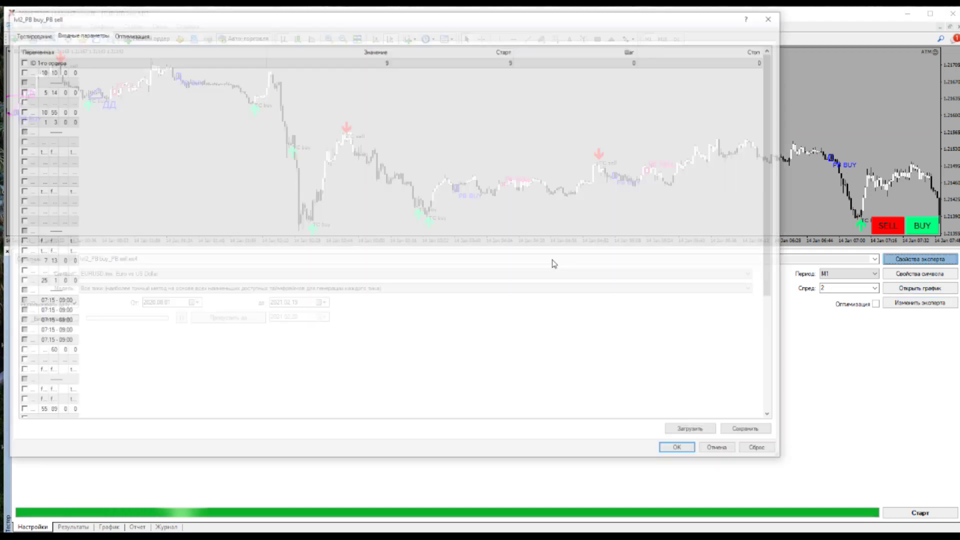
double_click(375, 262)
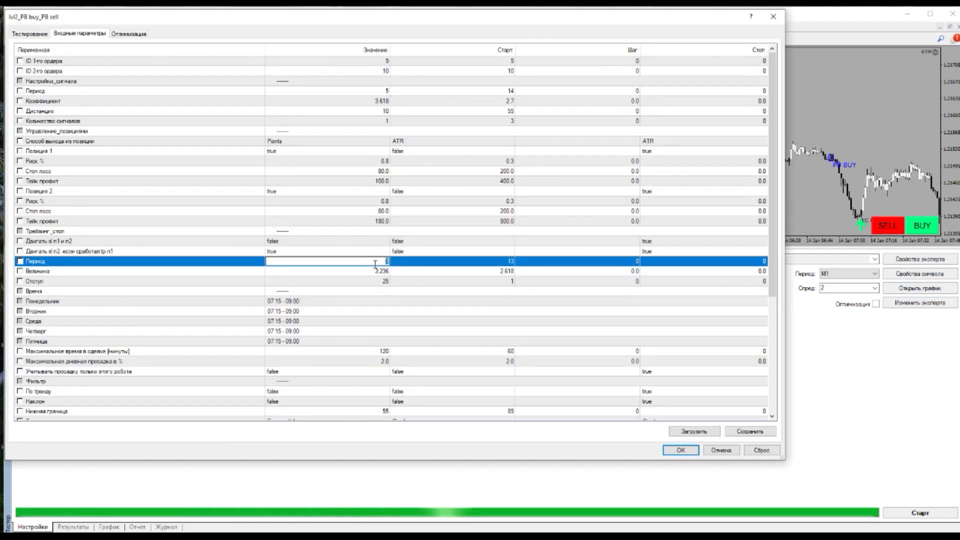
type("14")
left_click(383, 291)
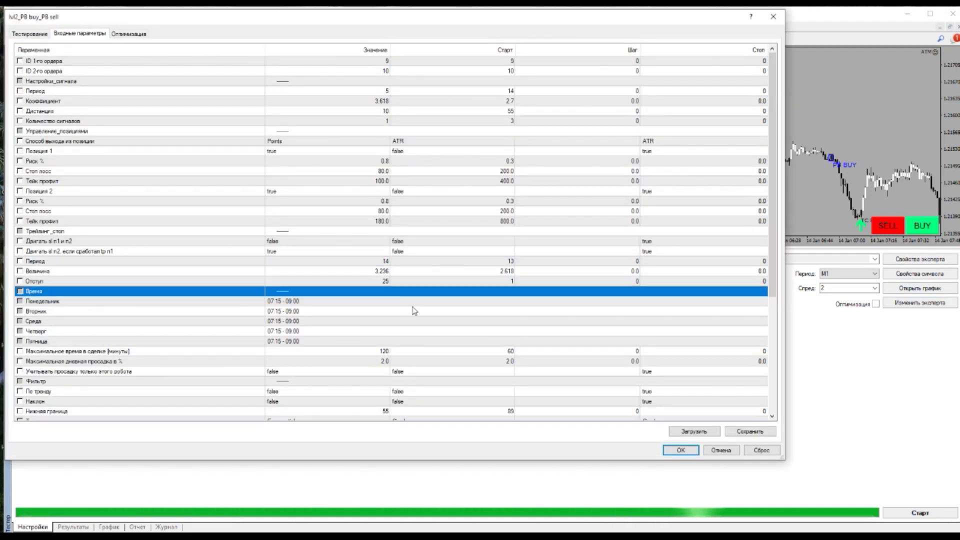
double_click(378, 272)
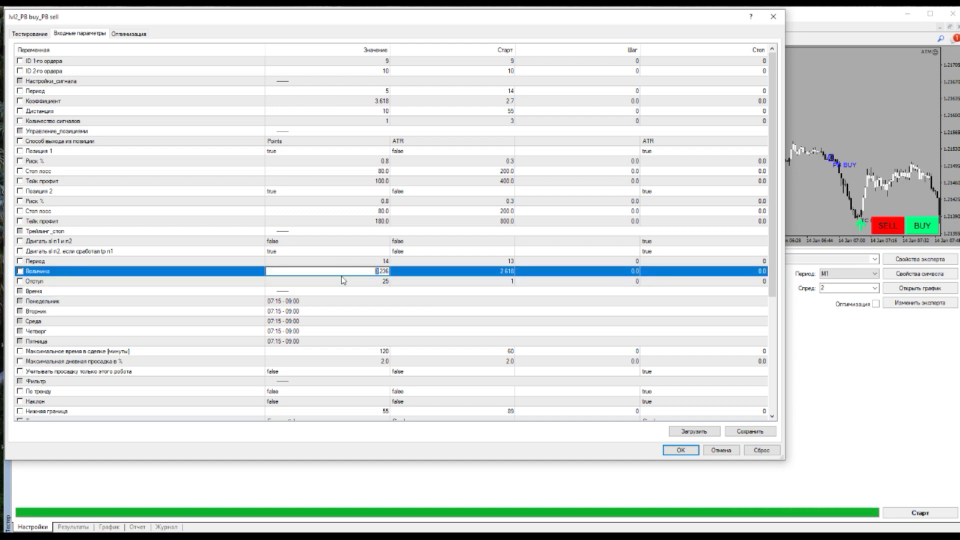
left_click(358, 310)
Apply the parameters and run the backtest with the trailing magnitude (Величина) of 2.236, reviewing its balance graph and report
left_click(693, 451)
key("Return")
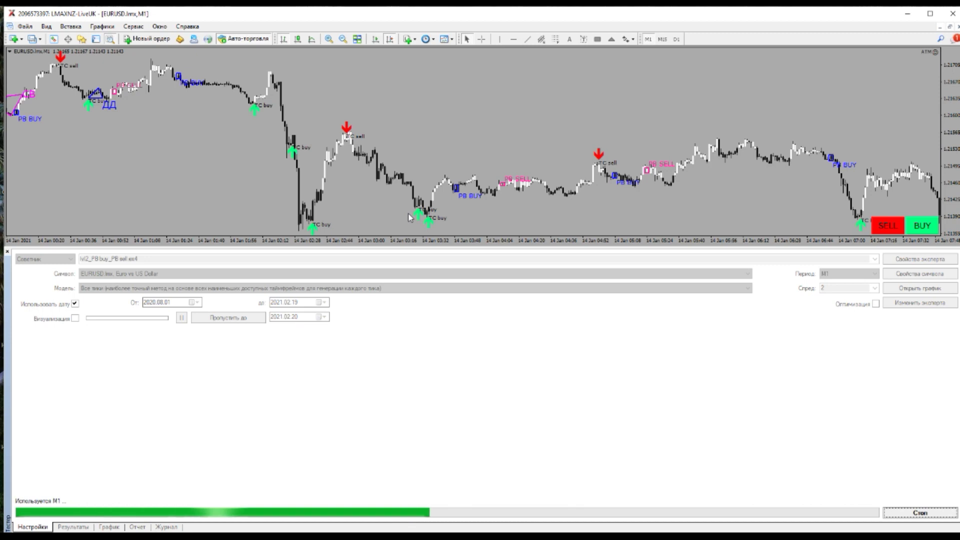
left_click(109, 527)
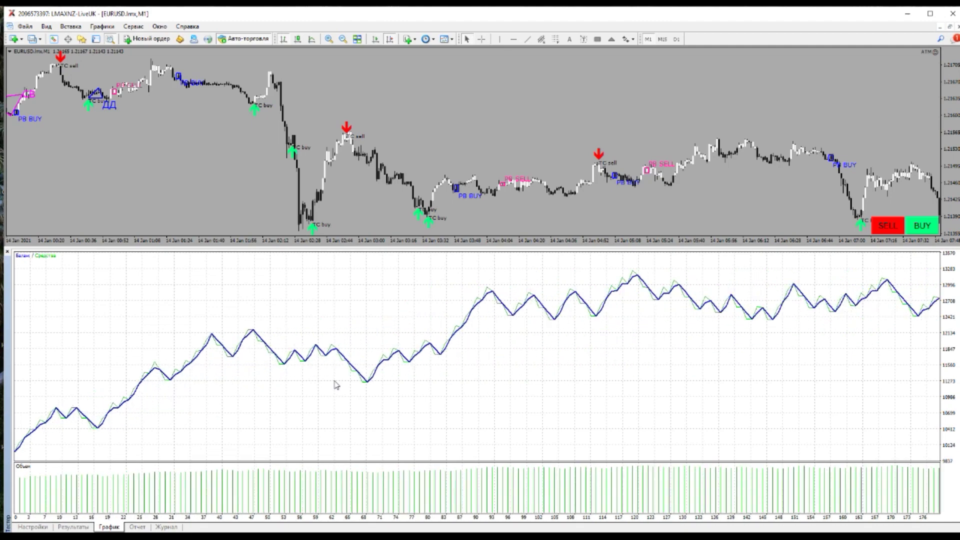
left_click(138, 527)
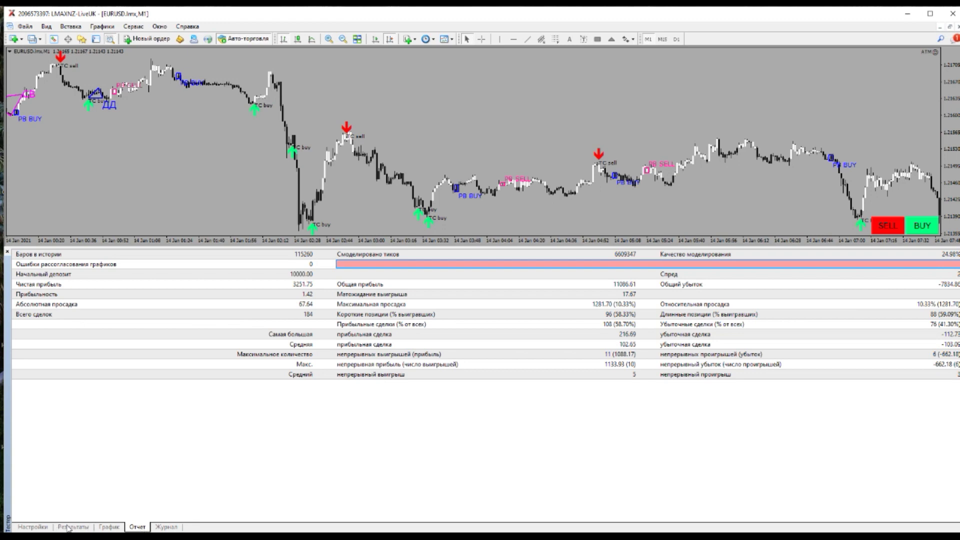
Set the take profit (Тейк профит) to 120 for position 1 and 210 for position 2
left_click(41, 527)
left_click(920, 259)
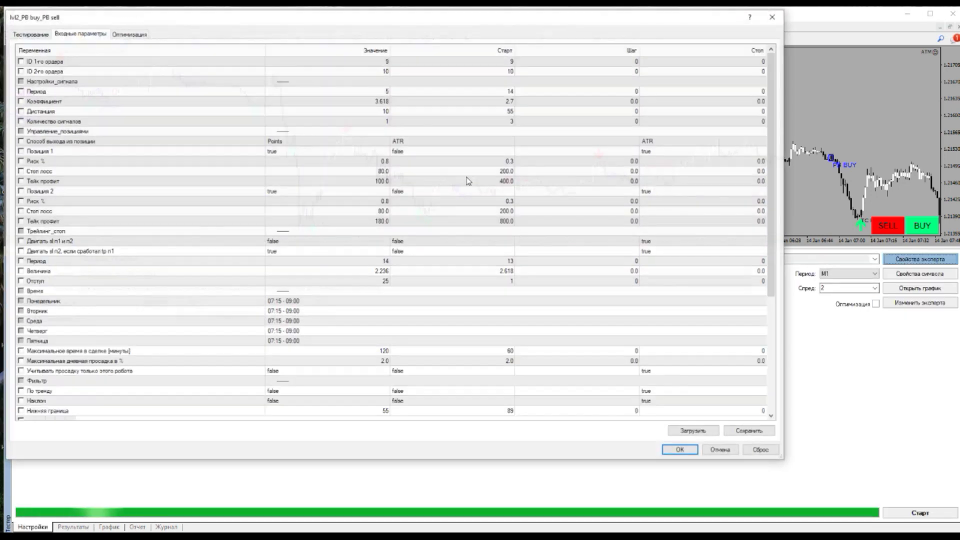
left_click(368, 175)
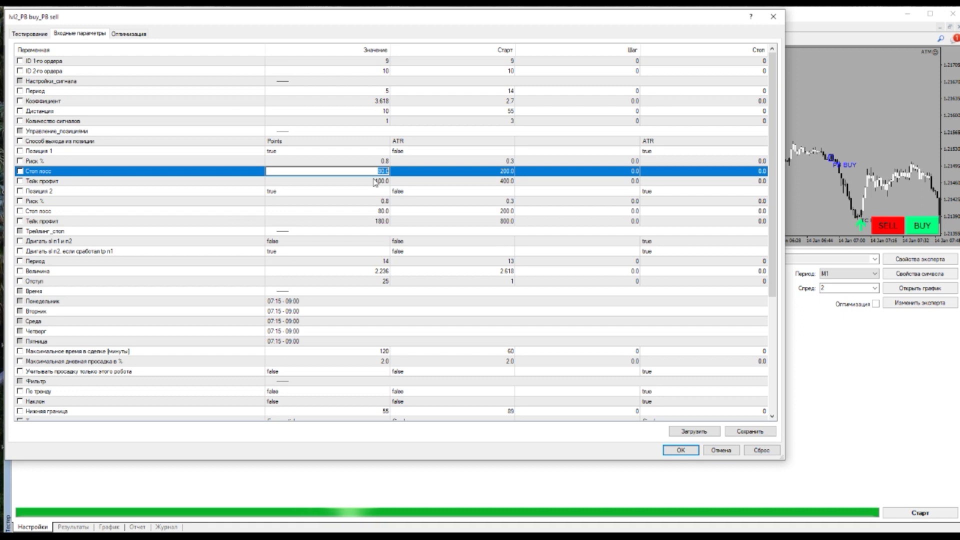
left_click(374, 180)
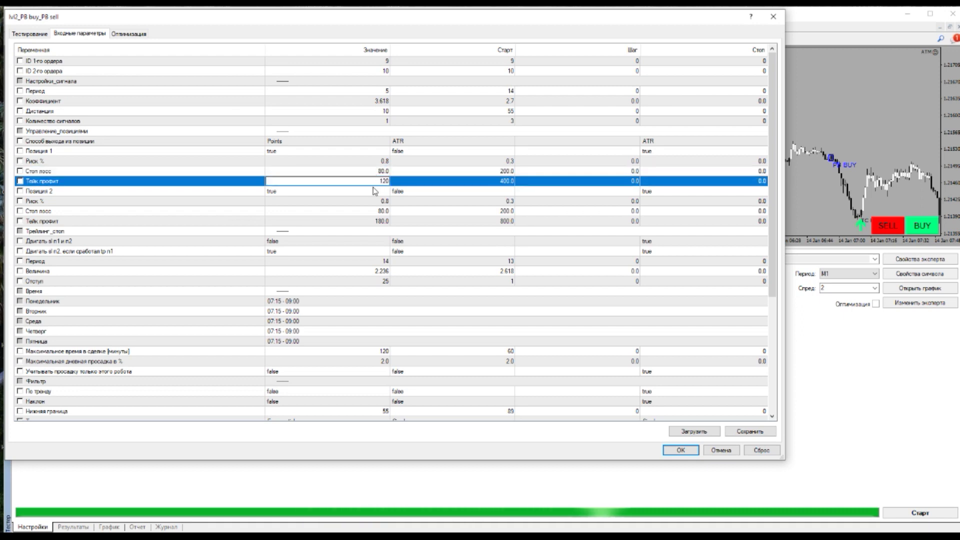
type("120")
left_click(374, 191)
left_click(377, 221)
type("210")
left_click(377, 241)
Apply the parameters and run the backtest with take profits of 120 and 210, reviewing its balance graph and report
left_click(680, 450)
left_click(922, 512)
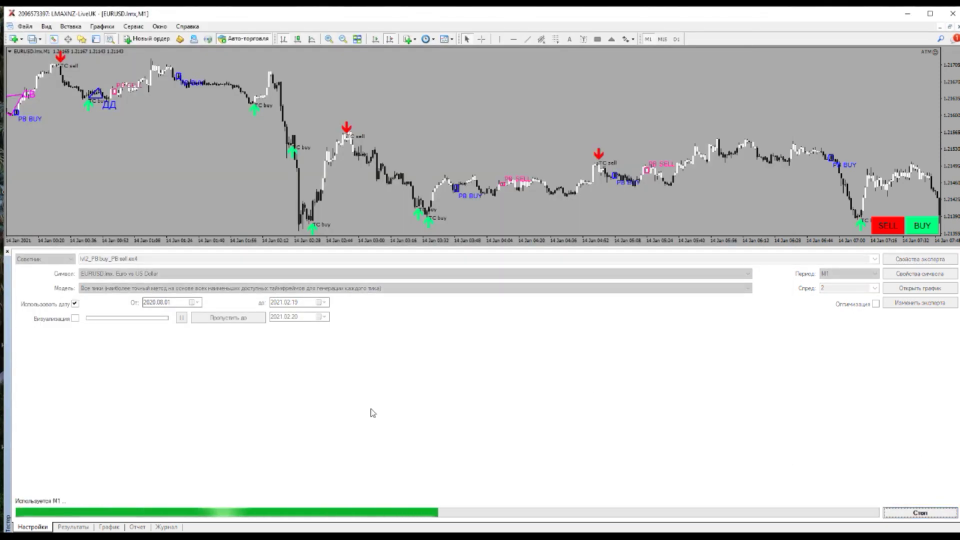
left_click(118, 528)
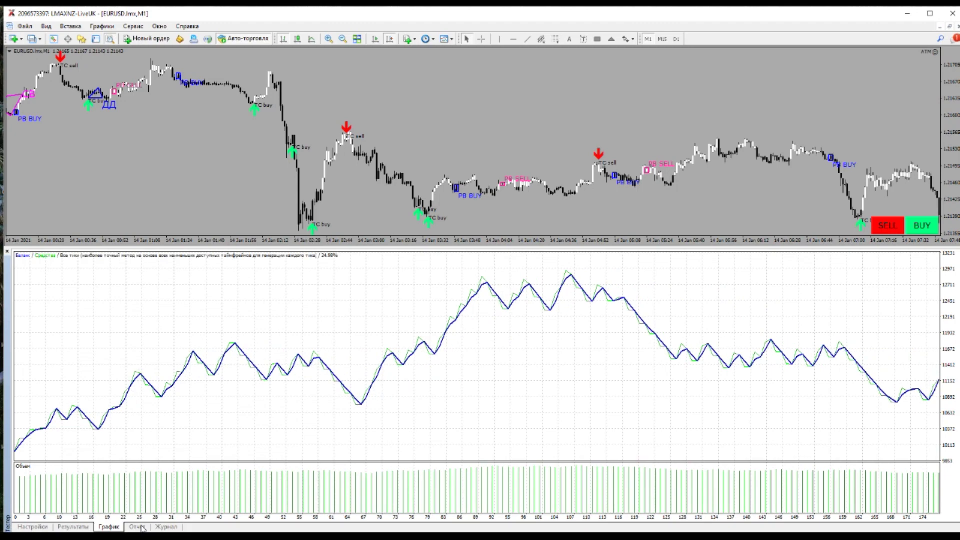
left_click(137, 528)
Set the take profit (Тейк профит) to 90 for position 1 and 150 for position 2
left_click(32, 527)
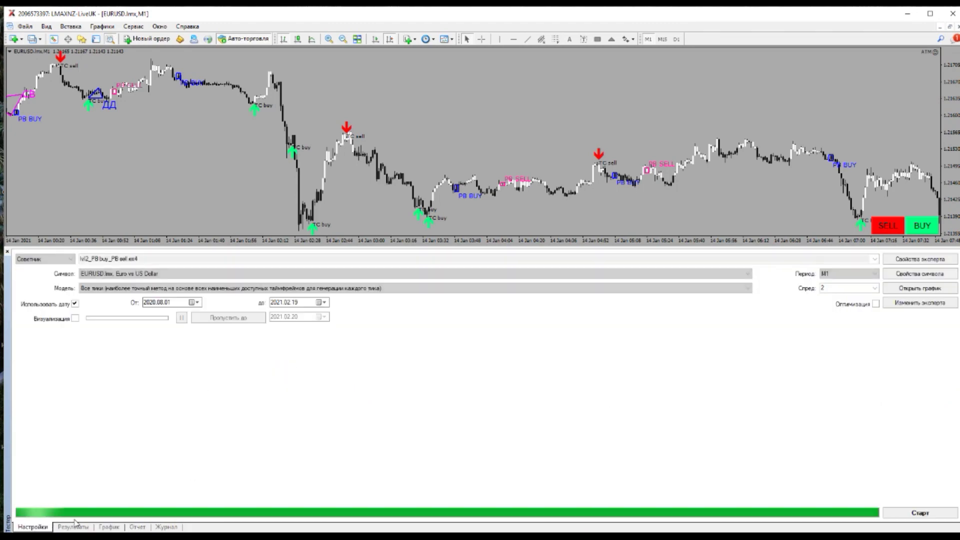
left_click(920, 259)
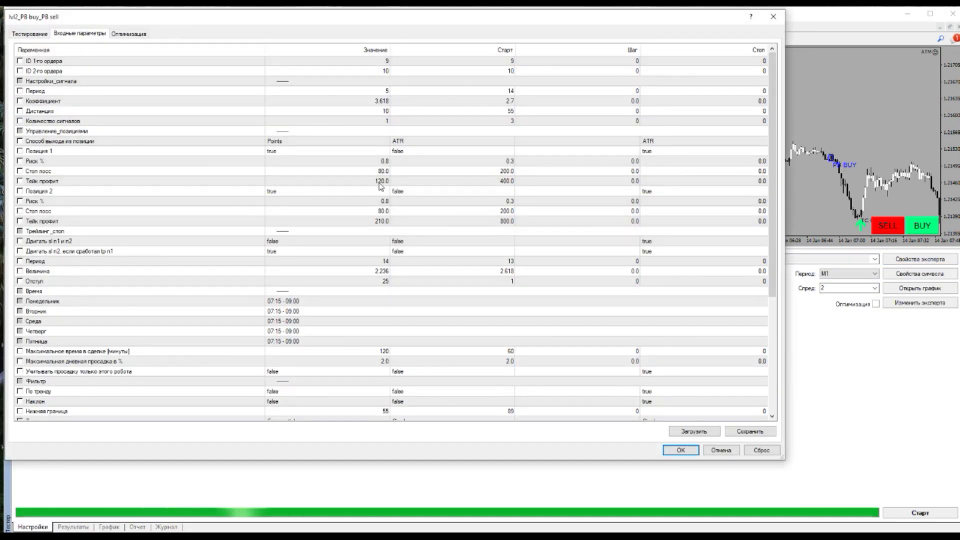
double_click(383, 181)
type("90")
double_click(376, 223)
type("1")
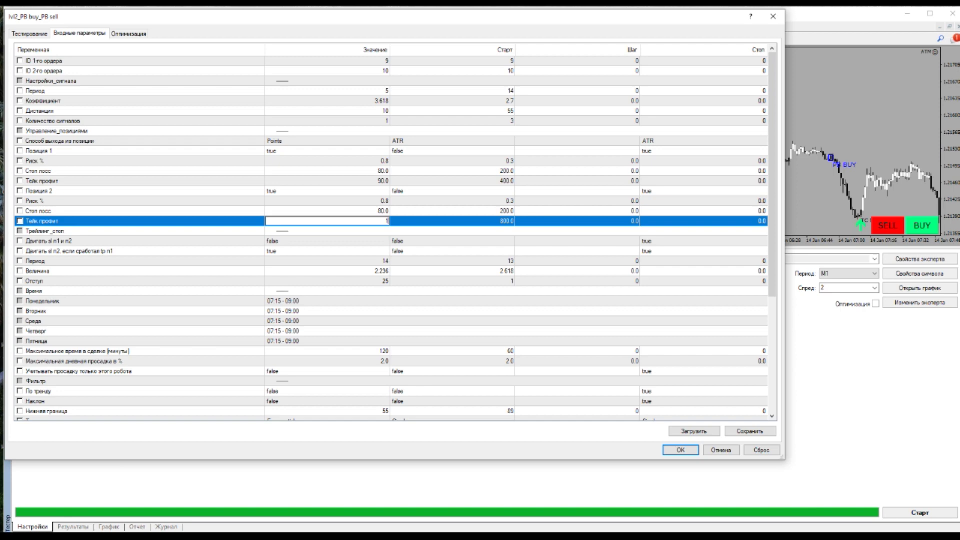
Apply the parameters and run the backtest with take profits of 90 and 150, reviewing its balance graph and report
left_click(681, 450)
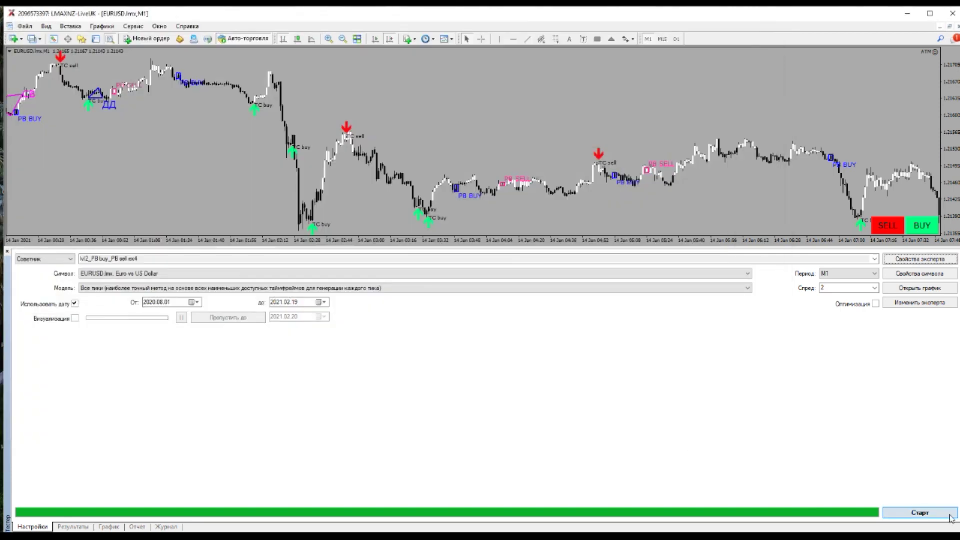
left_click(920, 513)
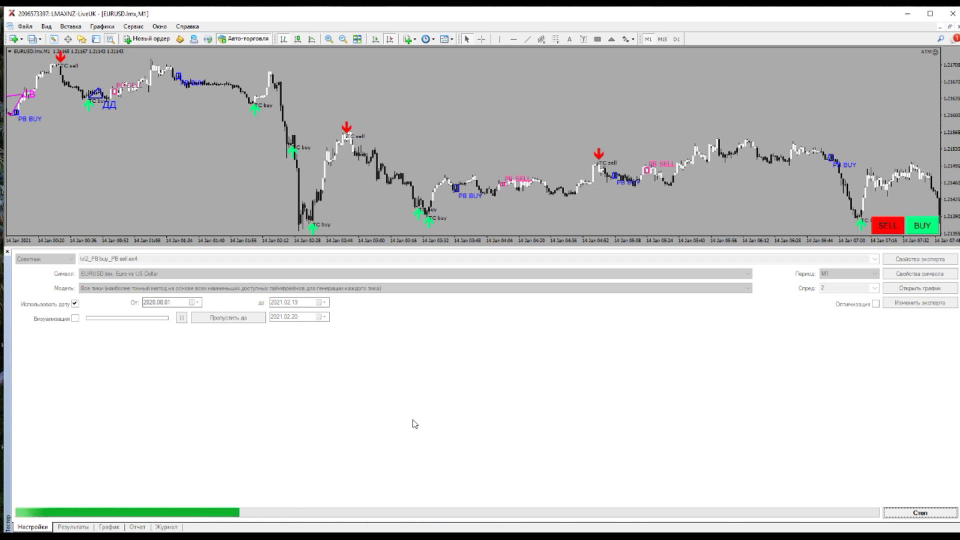
left_click(109, 527)
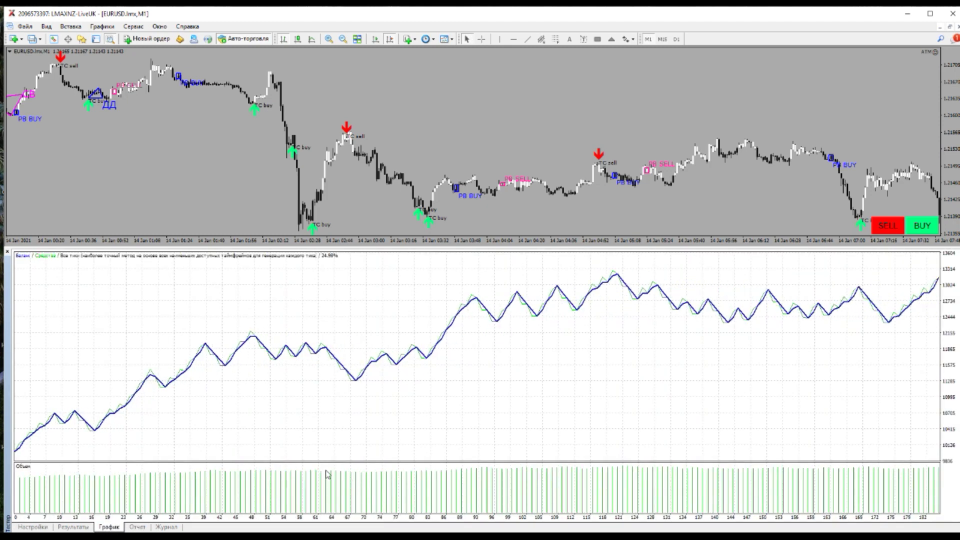
left_click(139, 528)
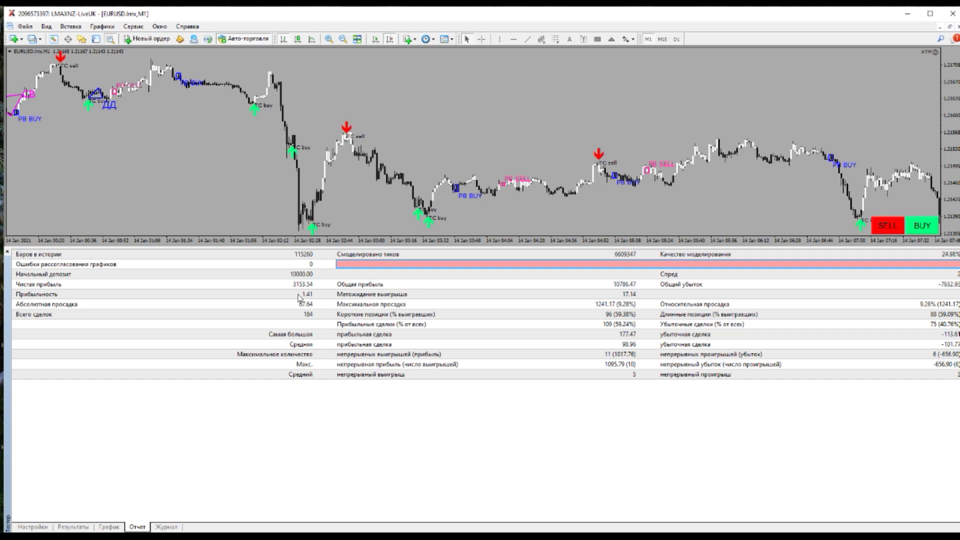
Set the number of signals (Количество сигналов) to 2 in the expert's signal settings
left_click(44, 528)
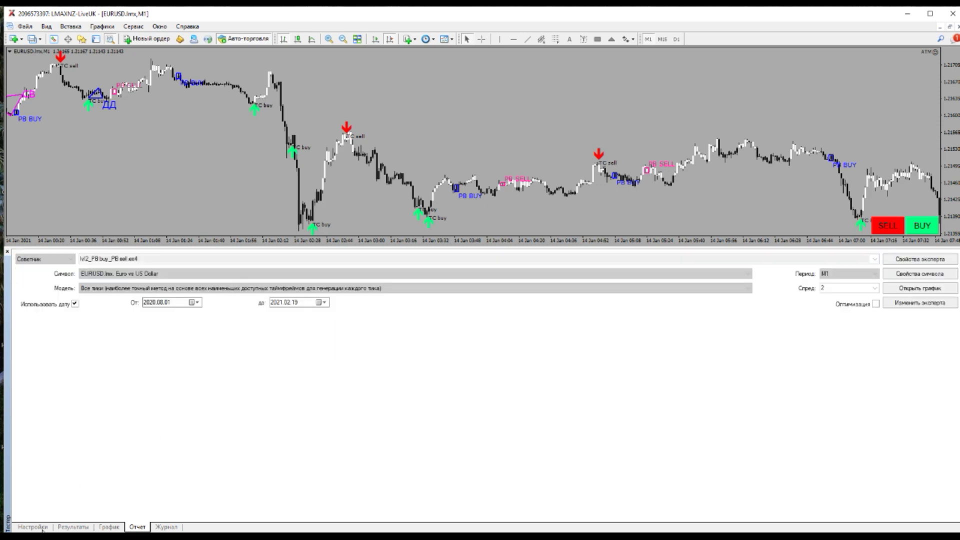
left_click(921, 260)
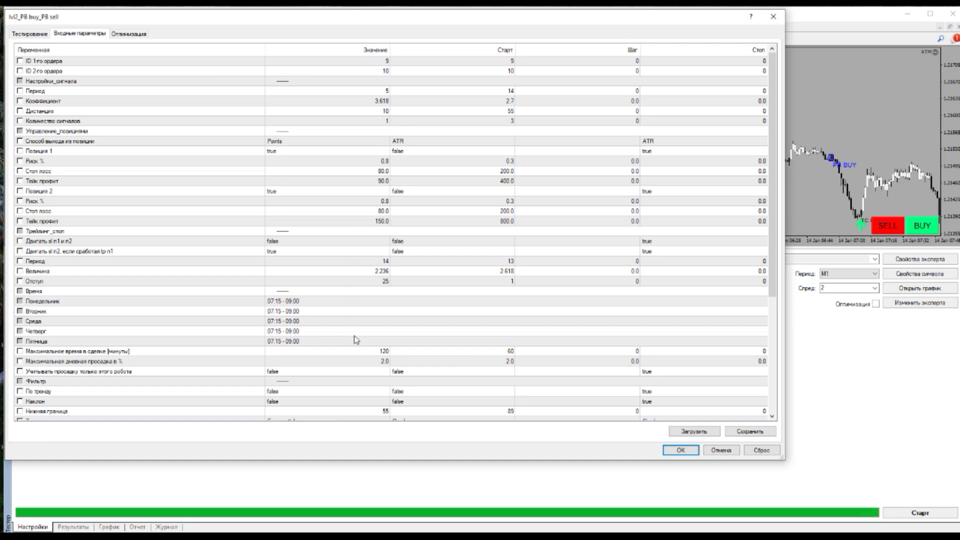
double_click(379, 121)
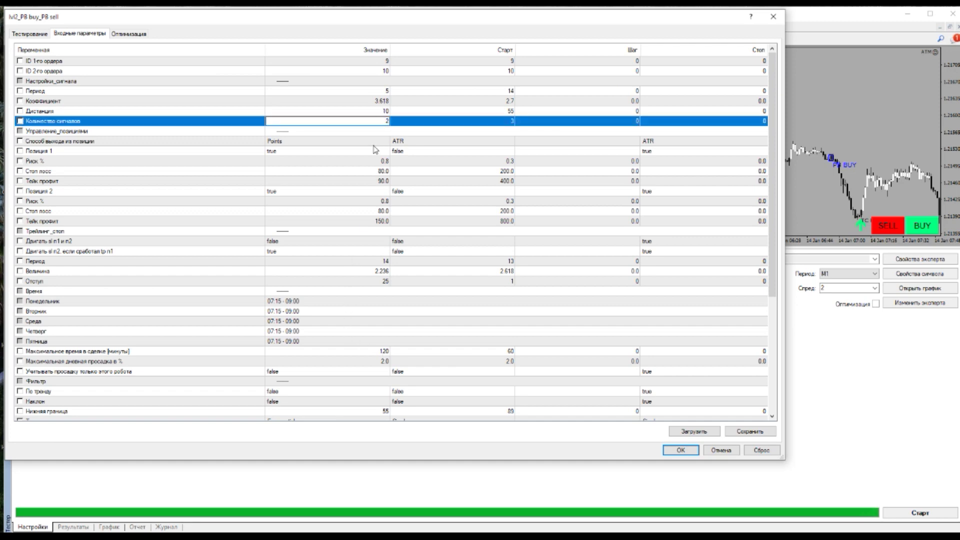
type("2")
left_click(376, 142)
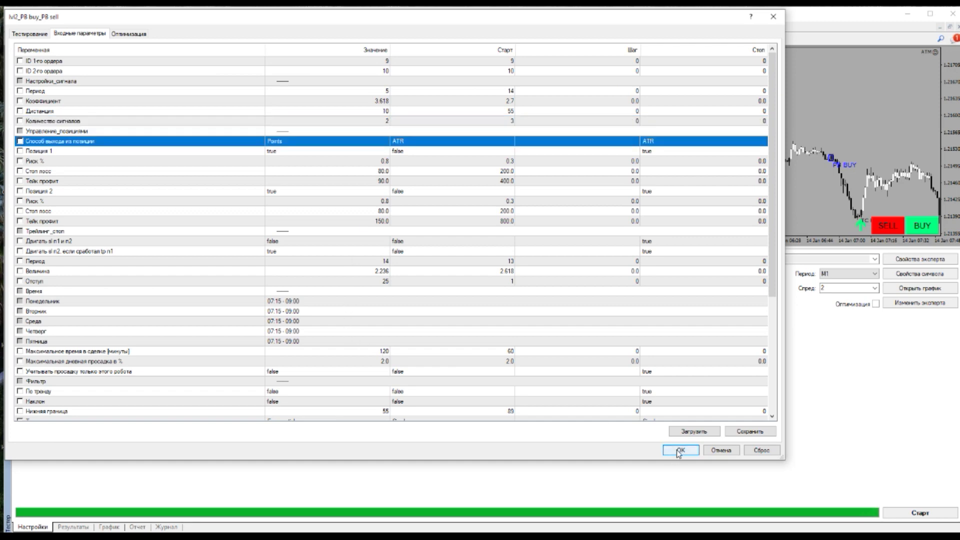
Apply the parameters and run the backtest with 2 signals, reviewing its balance graph and report
left_click(680, 451)
key("Return")
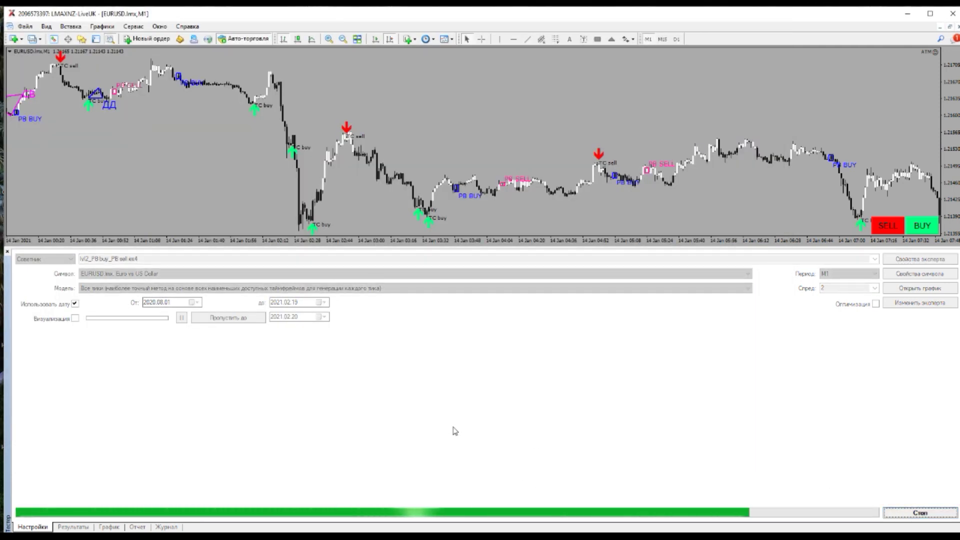
left_click(110, 527)
left_click(136, 527)
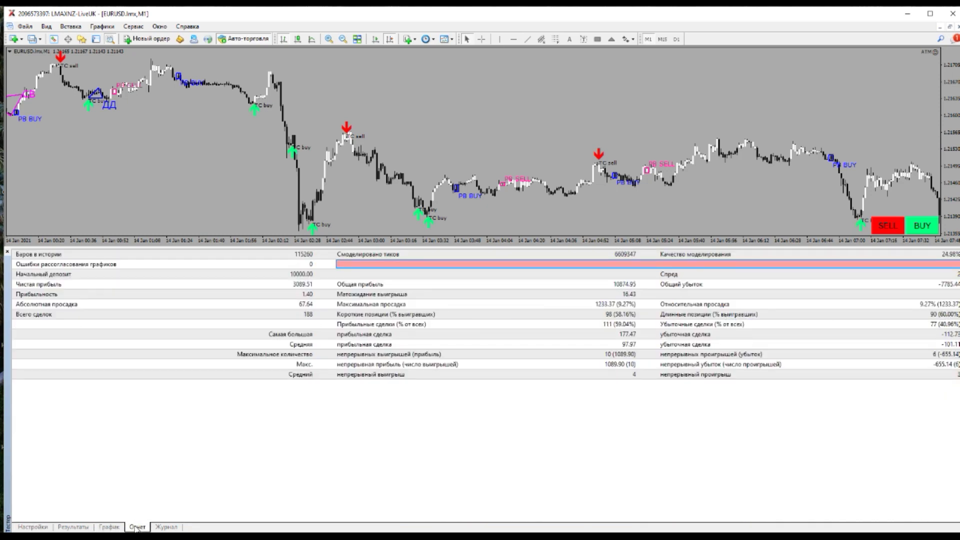
Set the number of signals (Количество сигналов) back to 1 in the expert's signal settings
left_click(31, 528)
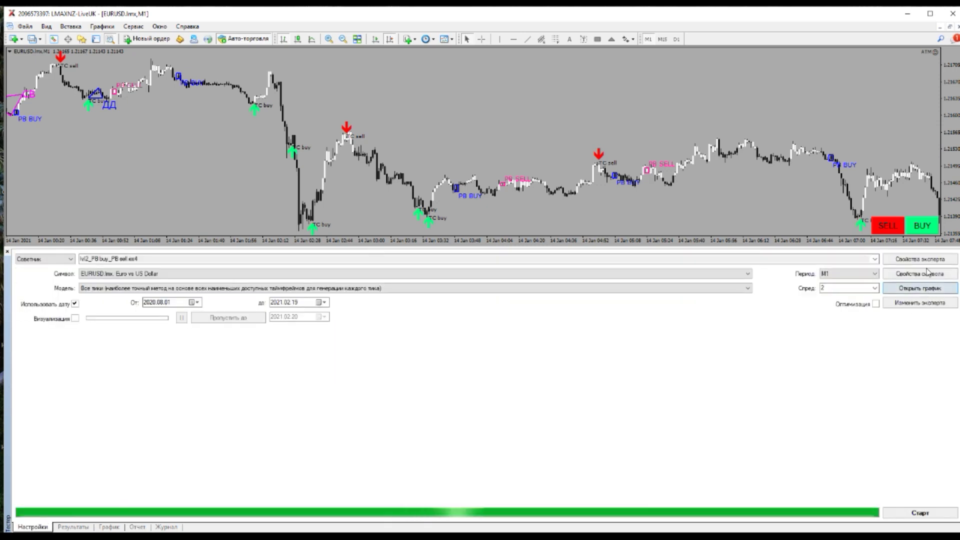
left_click(920, 259)
left_click(385, 113)
left_click(386, 122)
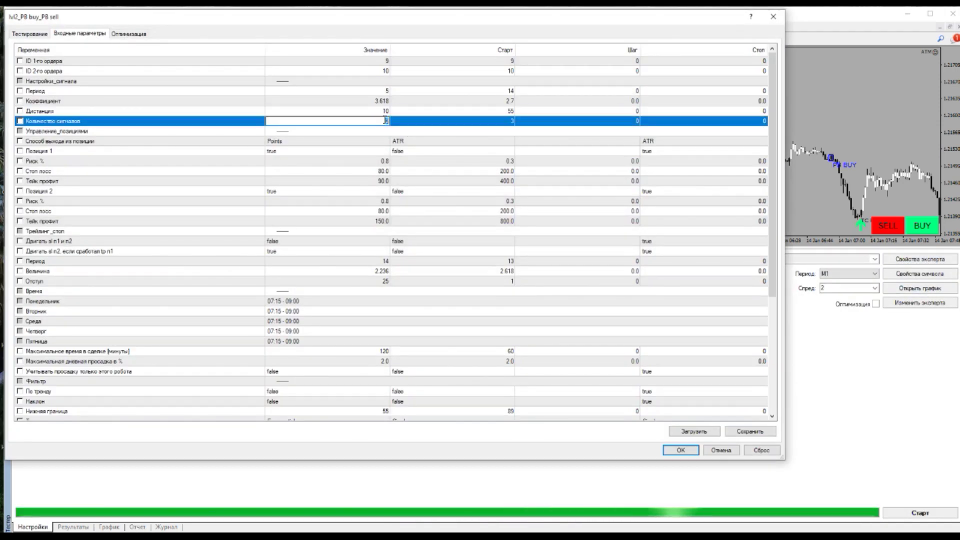
left_click(379, 151)
left_click(362, 231)
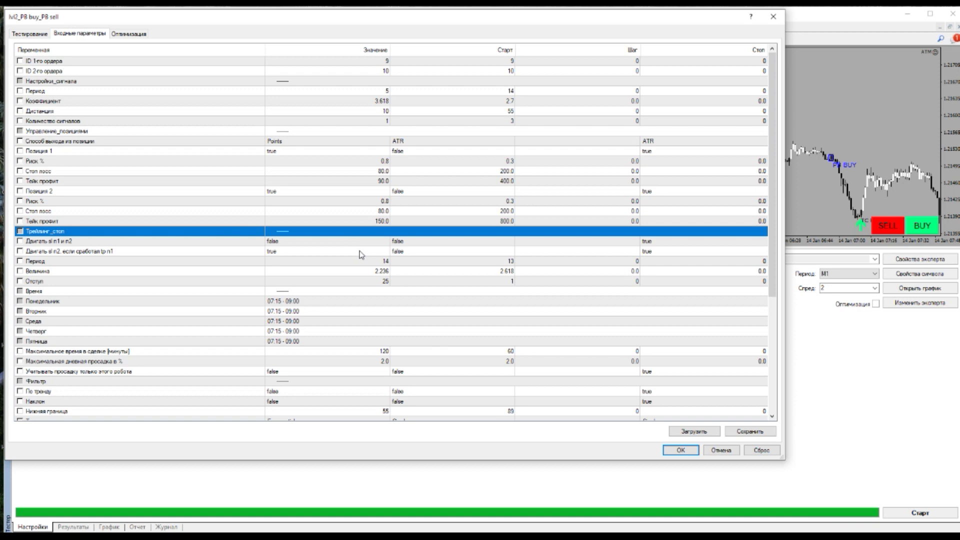
Set the signal distance (Дистанция) to 15 in the expert's signal settings
left_click(382, 111)
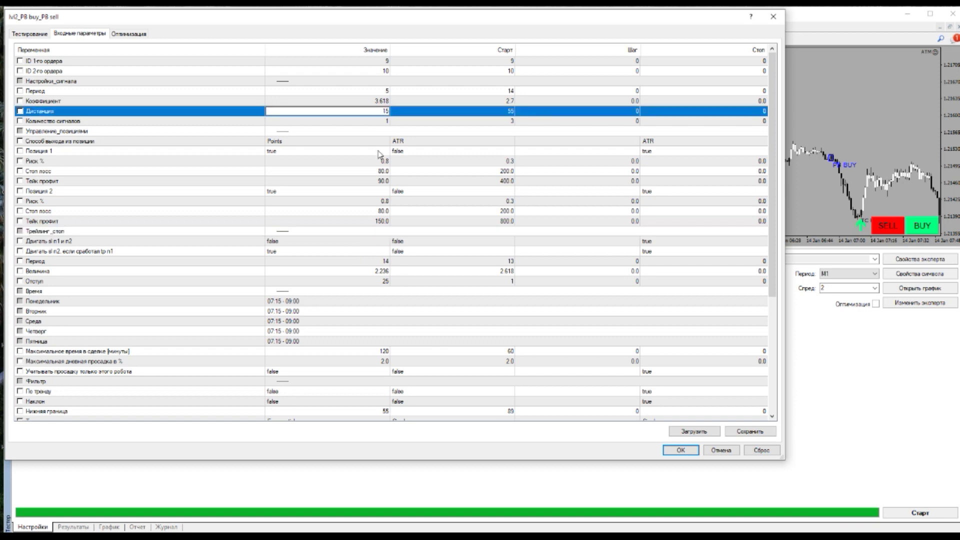
type("15")
left_click(379, 153)
Apply the parameters and run the backtest with the signal distance of 15, reviewing its balance graph and report
left_click(681, 450)
left_click(915, 513)
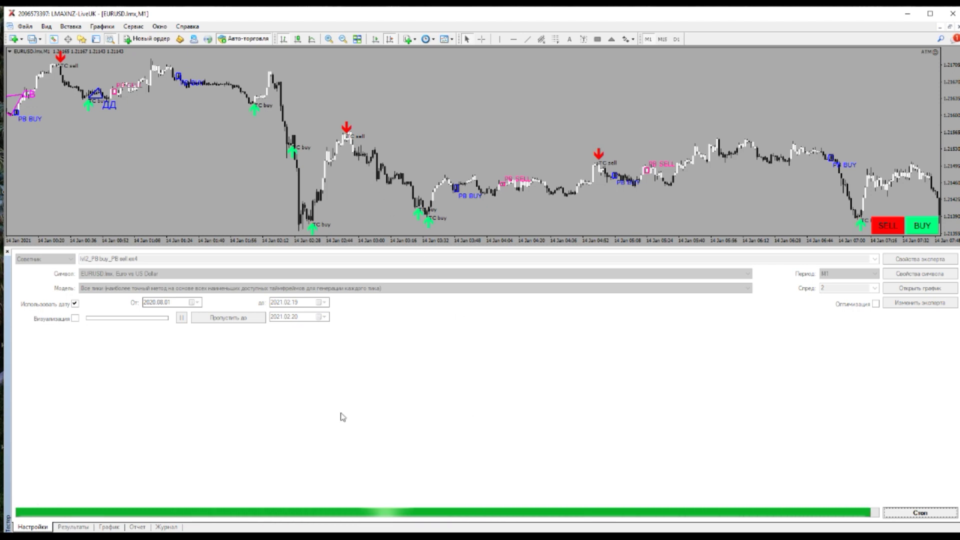
left_click(116, 527)
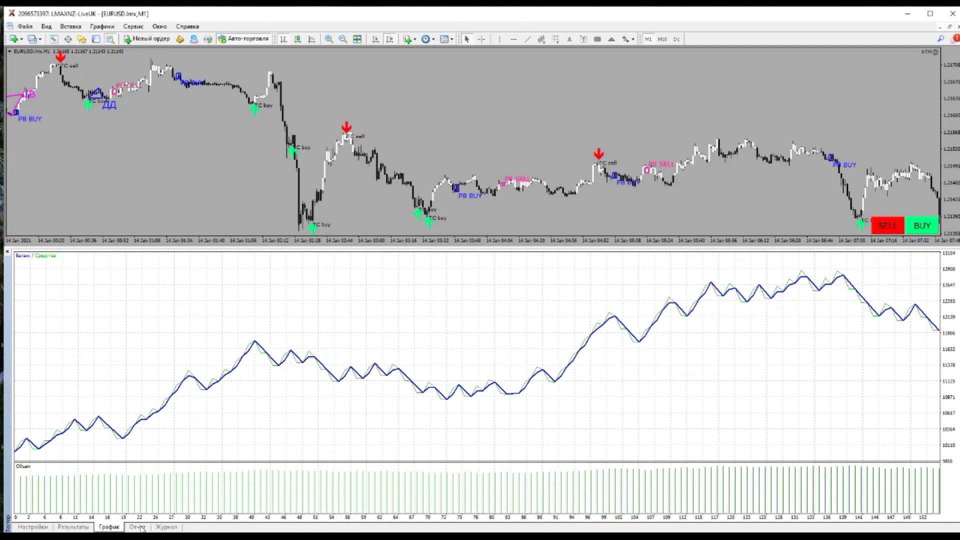
left_click(140, 527)
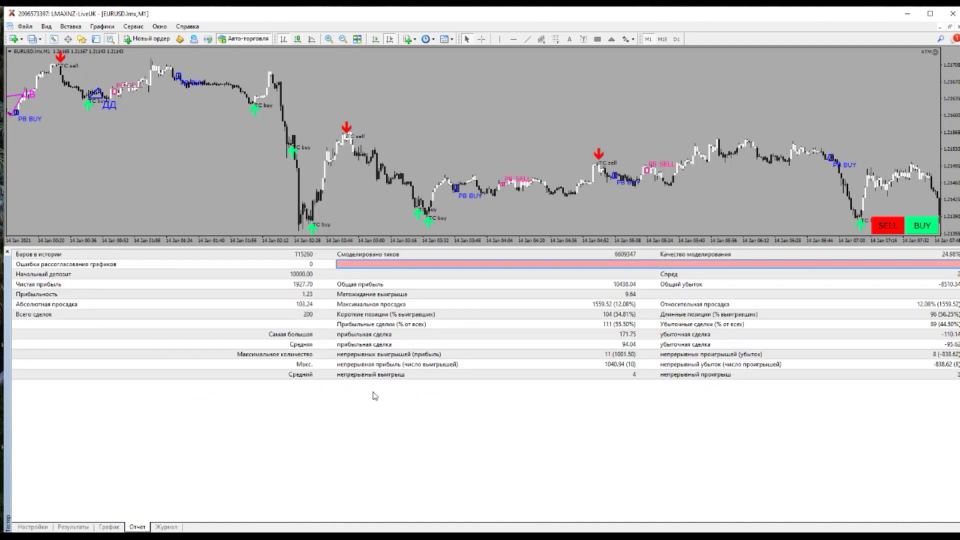
Set the signal distance (Дистанция) back to 10 in the expert's signal settings
left_click(33, 526)
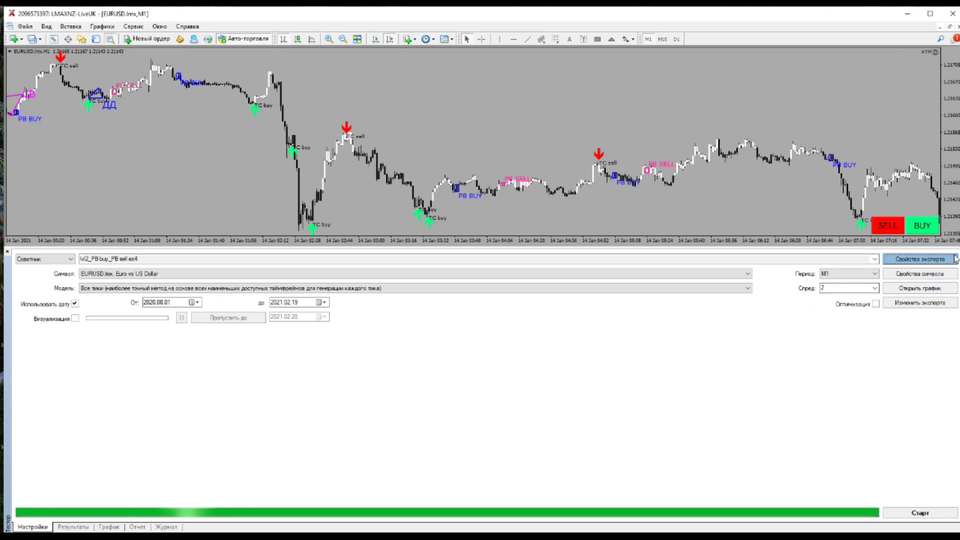
left_click(920, 259)
double_click(380, 111)
type("10")
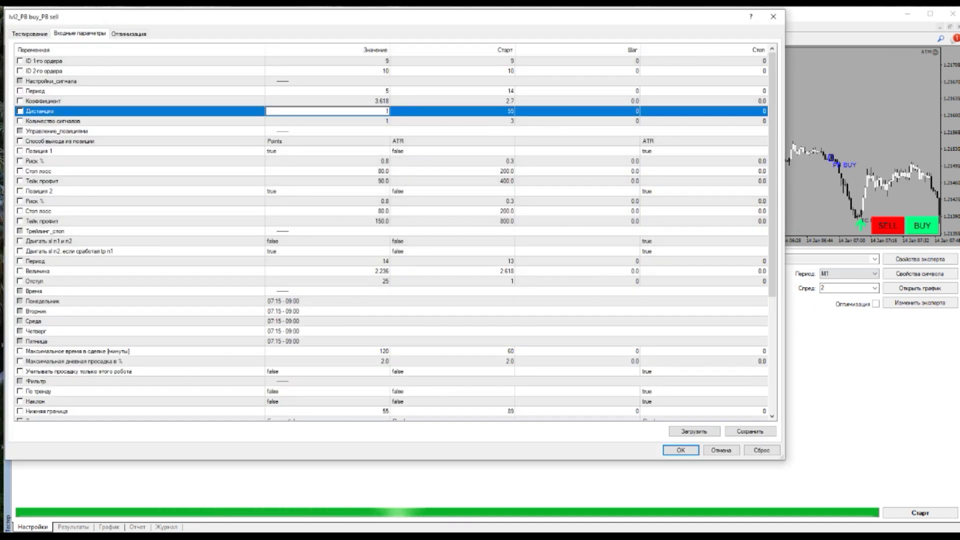
left_click(410, 141)
left_click(341, 291)
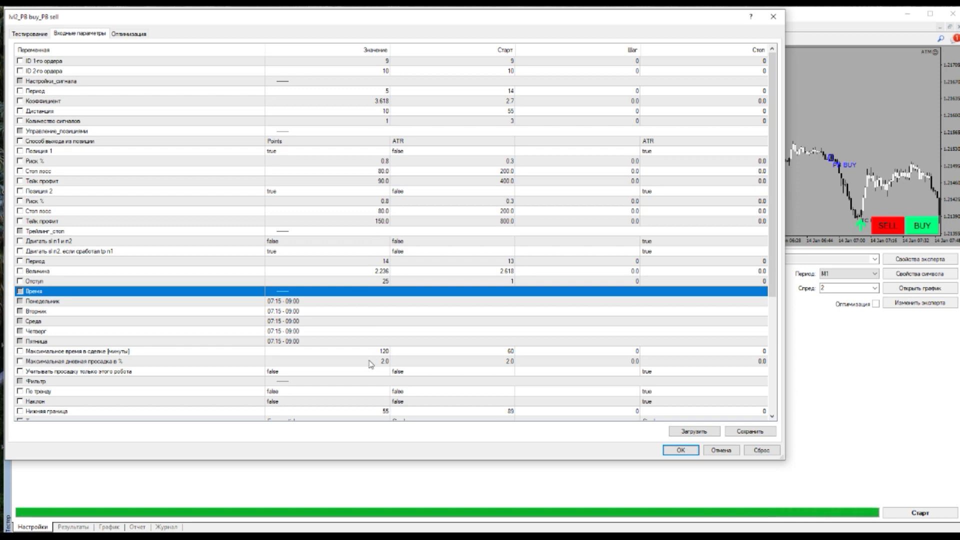
Change the trend filter (По тренду) option in the expert's filter settings
scroll(370, 364, "down", 2)
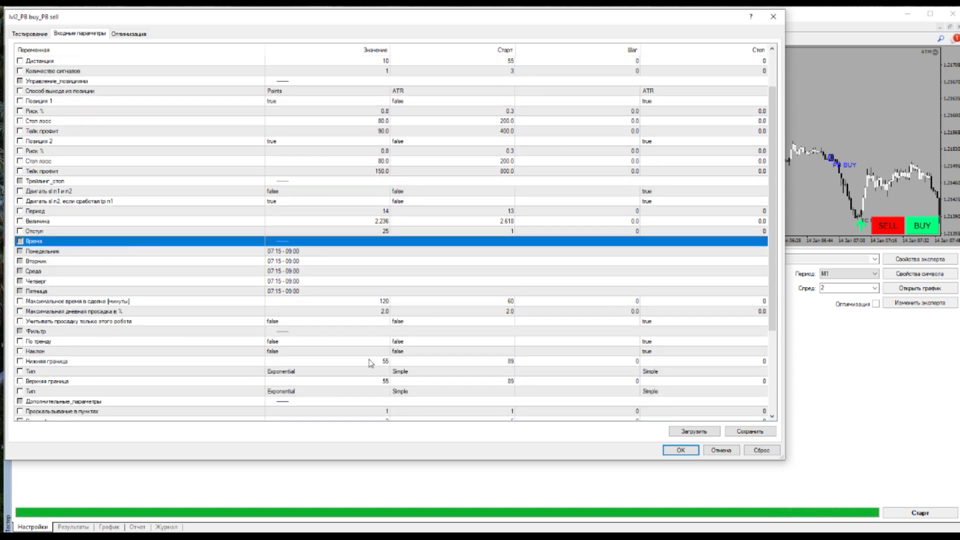
scroll(371, 363, "down", 2)
double_click(378, 252)
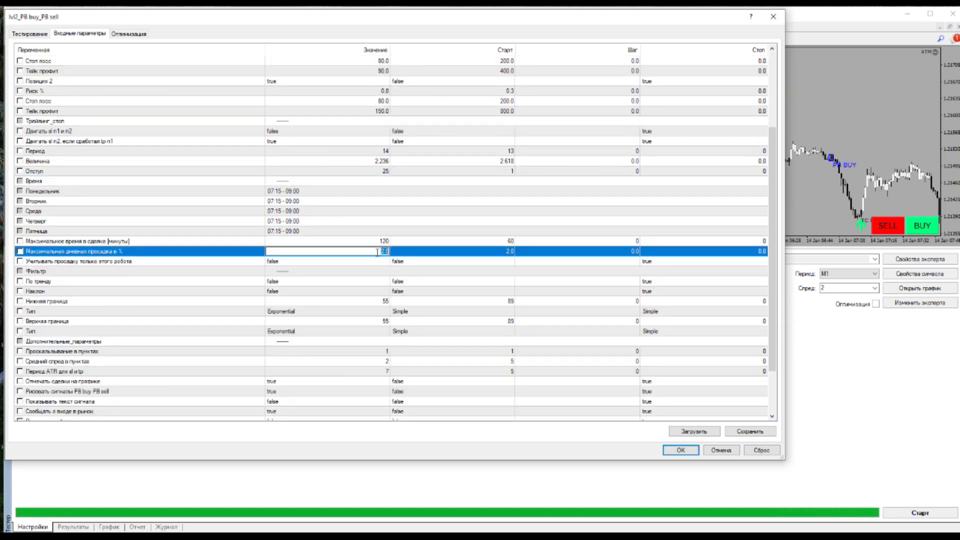
left_click(376, 282)
left_click(347, 288)
left_click(345, 292)
Apply the parameters and run the backtest with the trend filter (По тренду) set to true, reviewing its balance graph and report
left_click(680, 451)
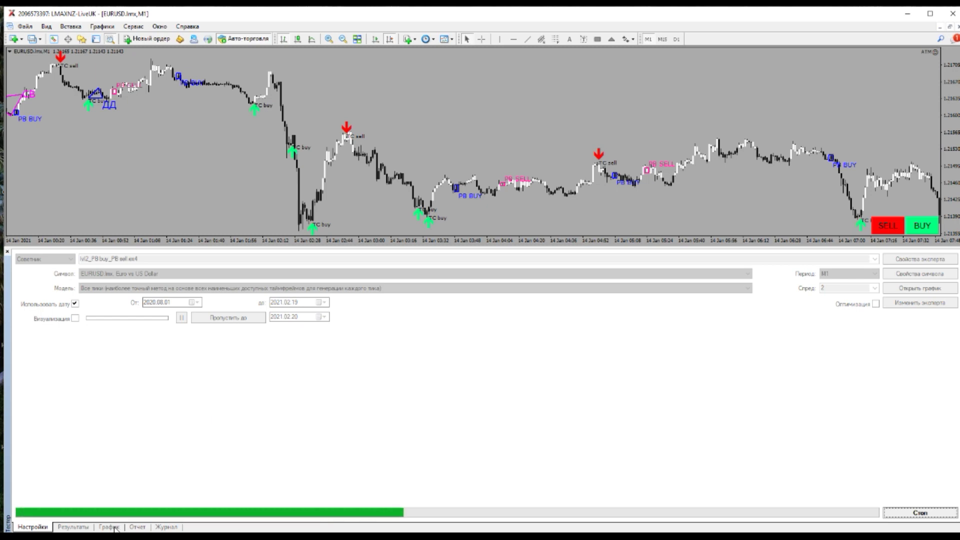
left_click(114, 528)
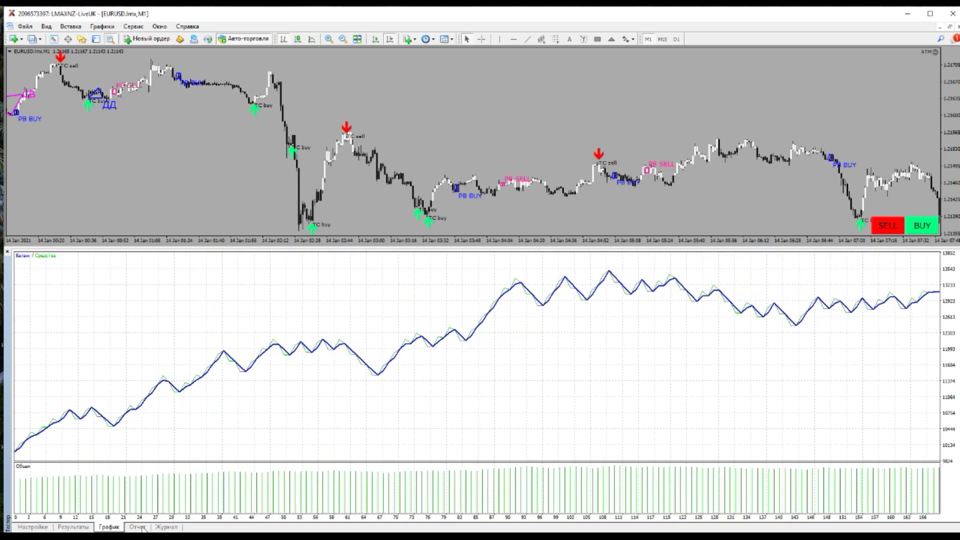
left_click(142, 528)
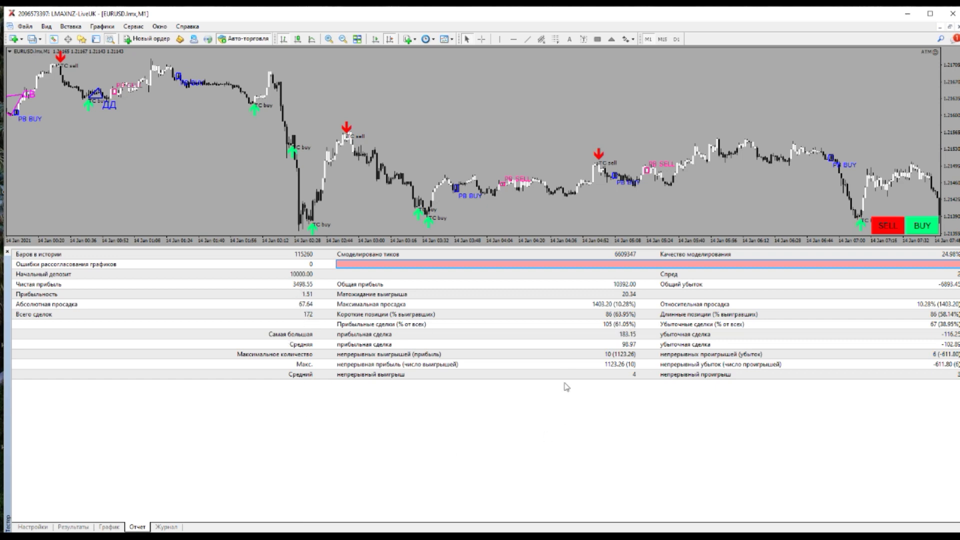
Set the type (Тип) of both the lower and upper filter boundaries to Simple in the expert's filter settings
left_click(33, 527)
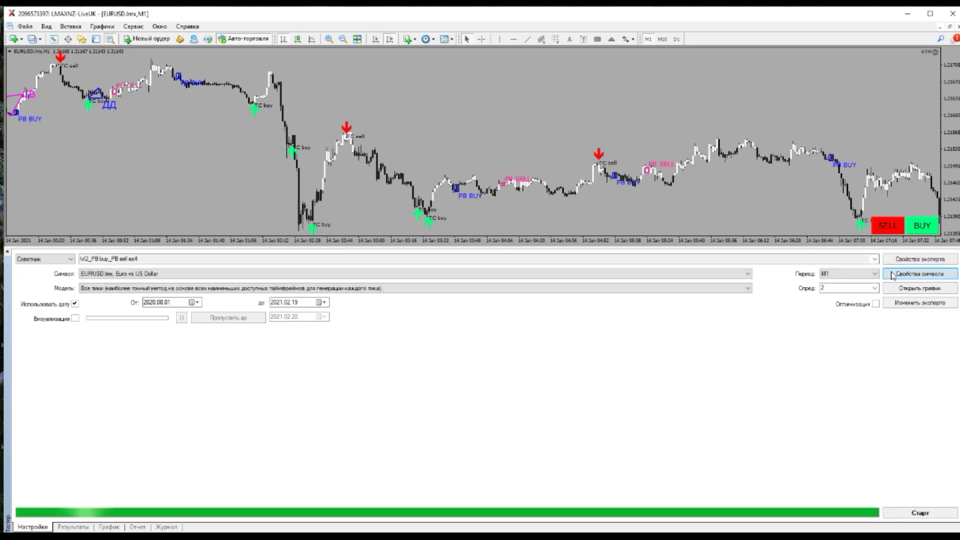
left_click(920, 259)
scroll(380, 350, "down", 2)
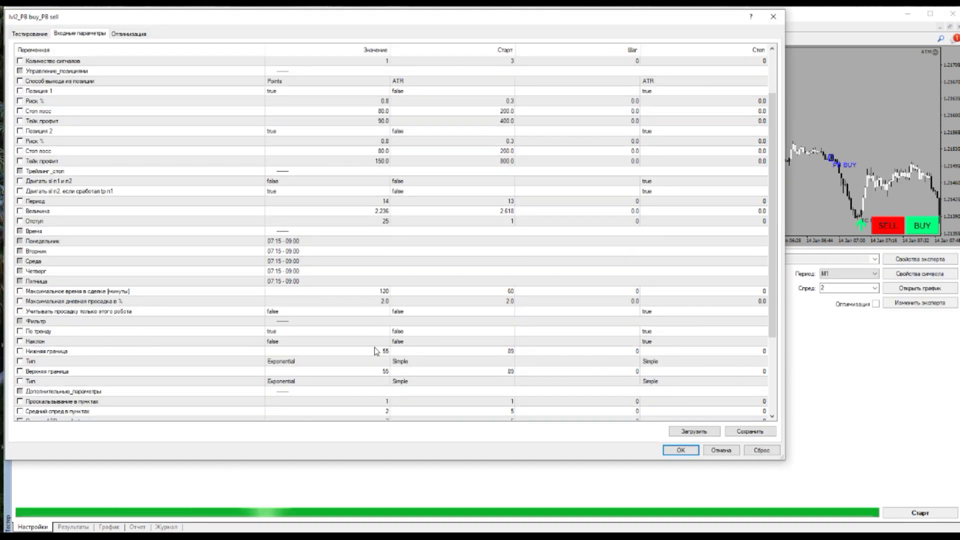
left_click(349, 361)
left_click(311, 373)
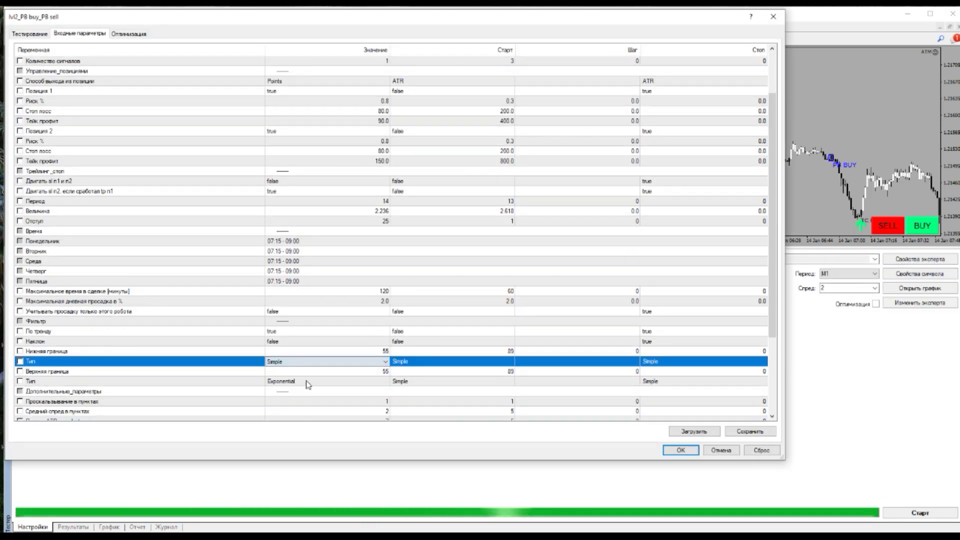
left_click(311, 381)
left_click(305, 390)
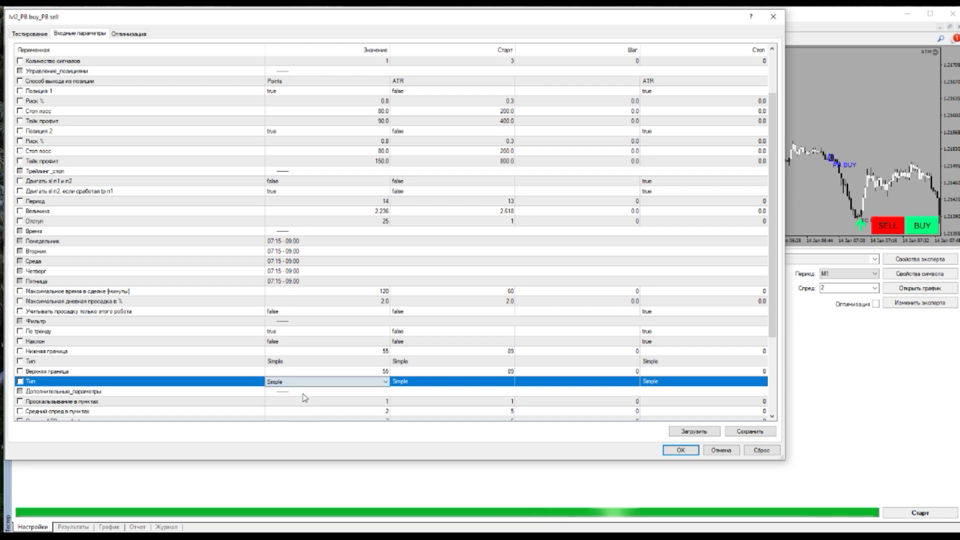
Apply the parameters and run the backtest with the Simple filter averages, reviewing its balance graph and report
left_click(680, 450)
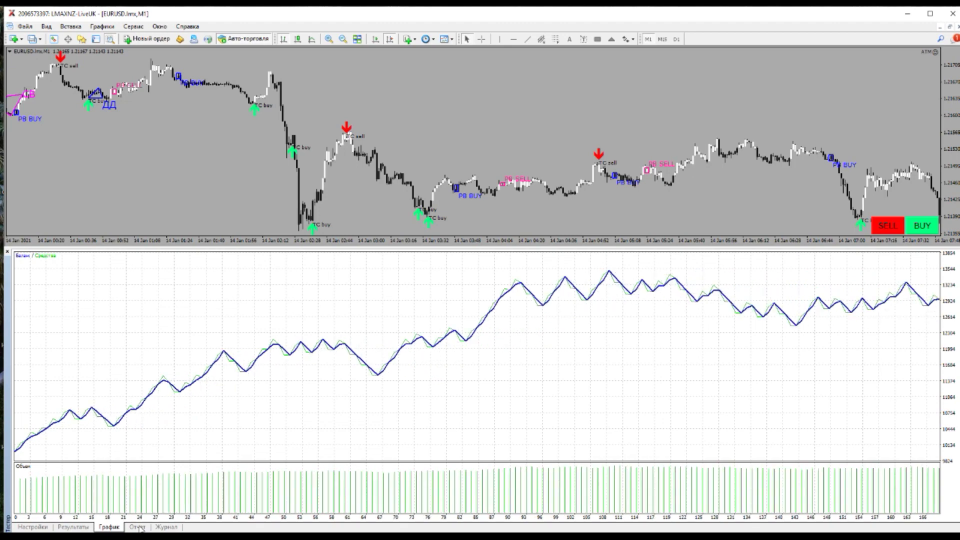
left_click(138, 527)
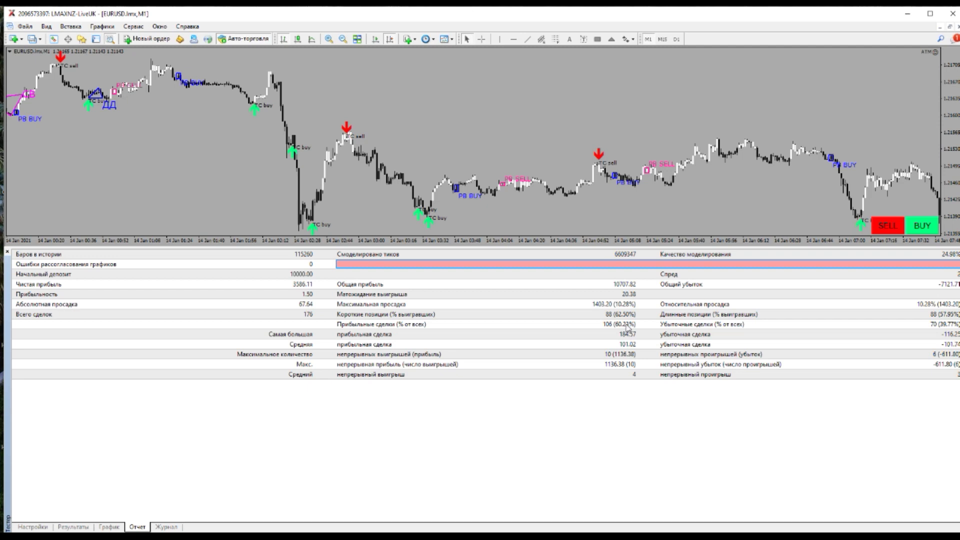
left_click(44, 527)
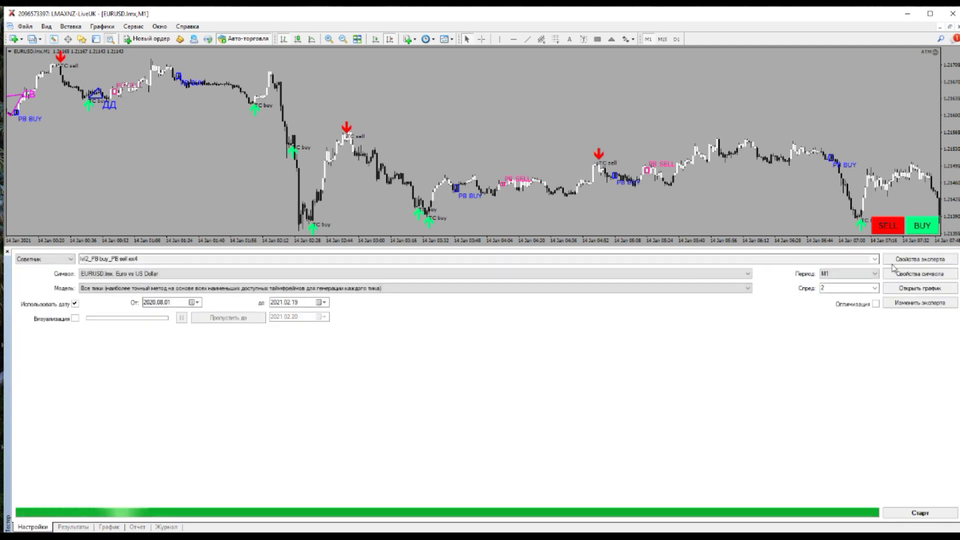
Enable visualization, start the visual backtest on EURUSD M1, and enlarge the chart area above the tester
left_click(75, 319)
left_click(913, 516)
left_click_drag(452, 248, 472, 418)
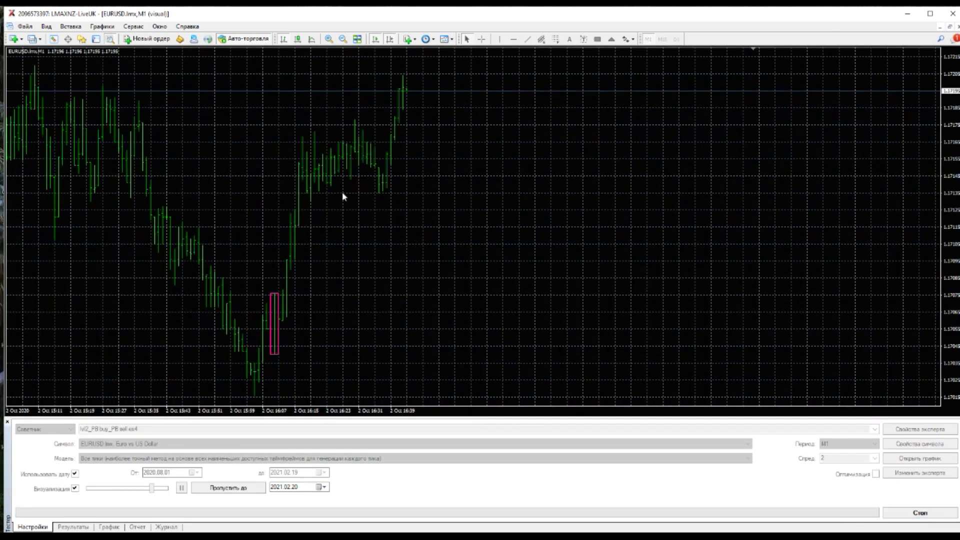
Show the visual test chart as Japanese candlesticks and hide its grid in the chart properties
left_click(298, 39)
right_click(302, 139)
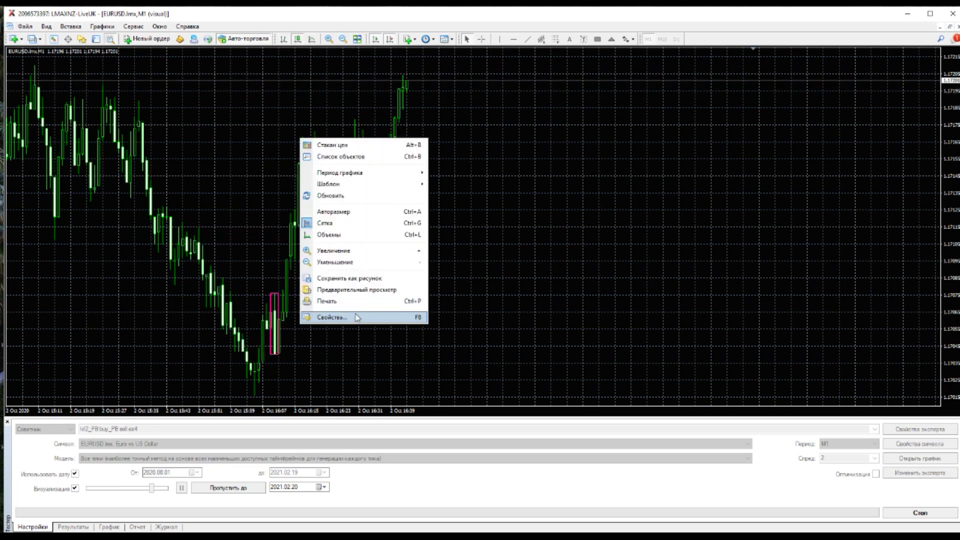
left_click(331, 317)
left_click(383, 200)
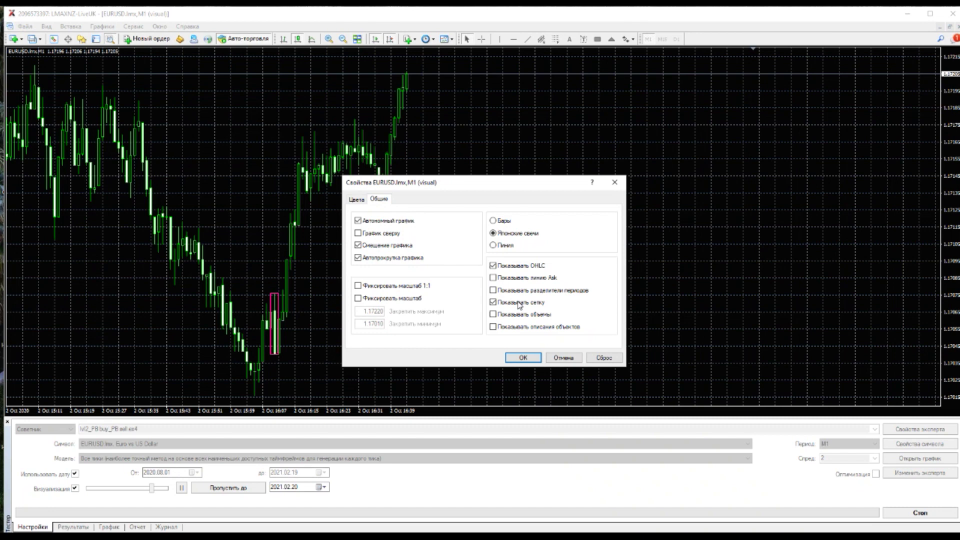
left_click(356, 199)
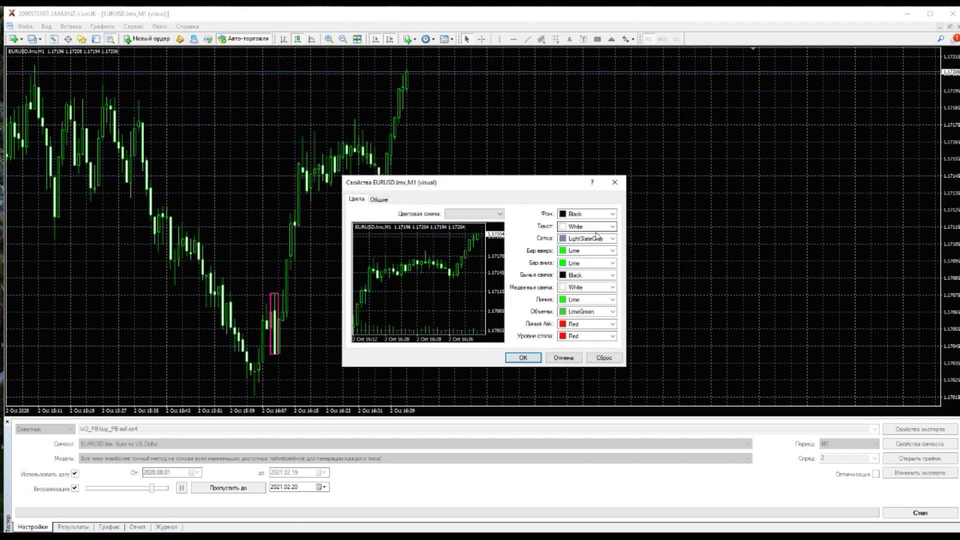
left_click(525, 357)
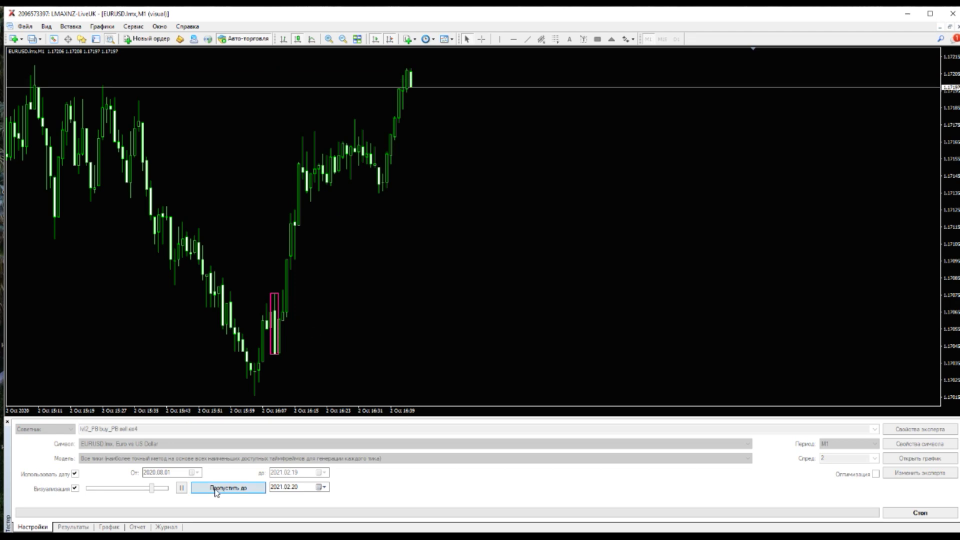
Raise the visual backtest playback to maximum speed and toggle its pause
left_click(181, 488)
left_click(180, 490)
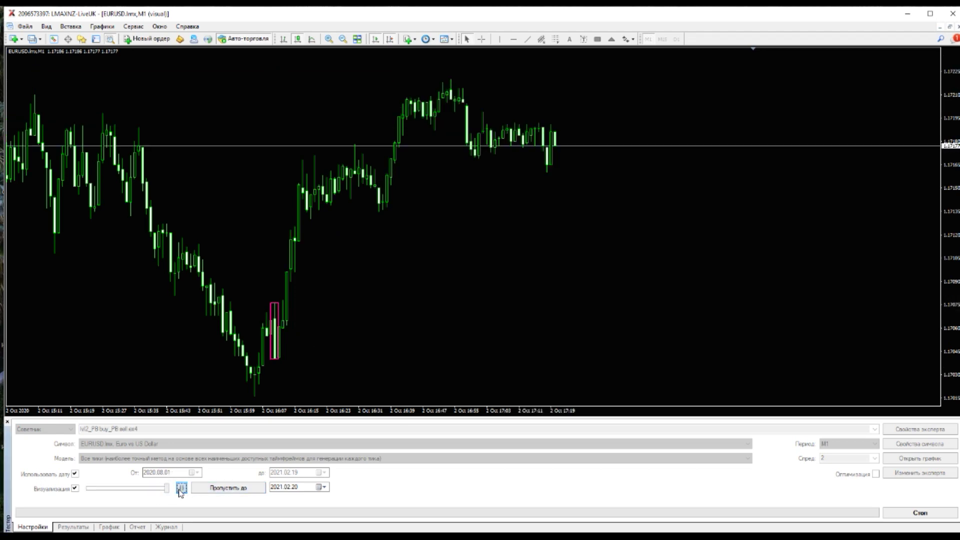